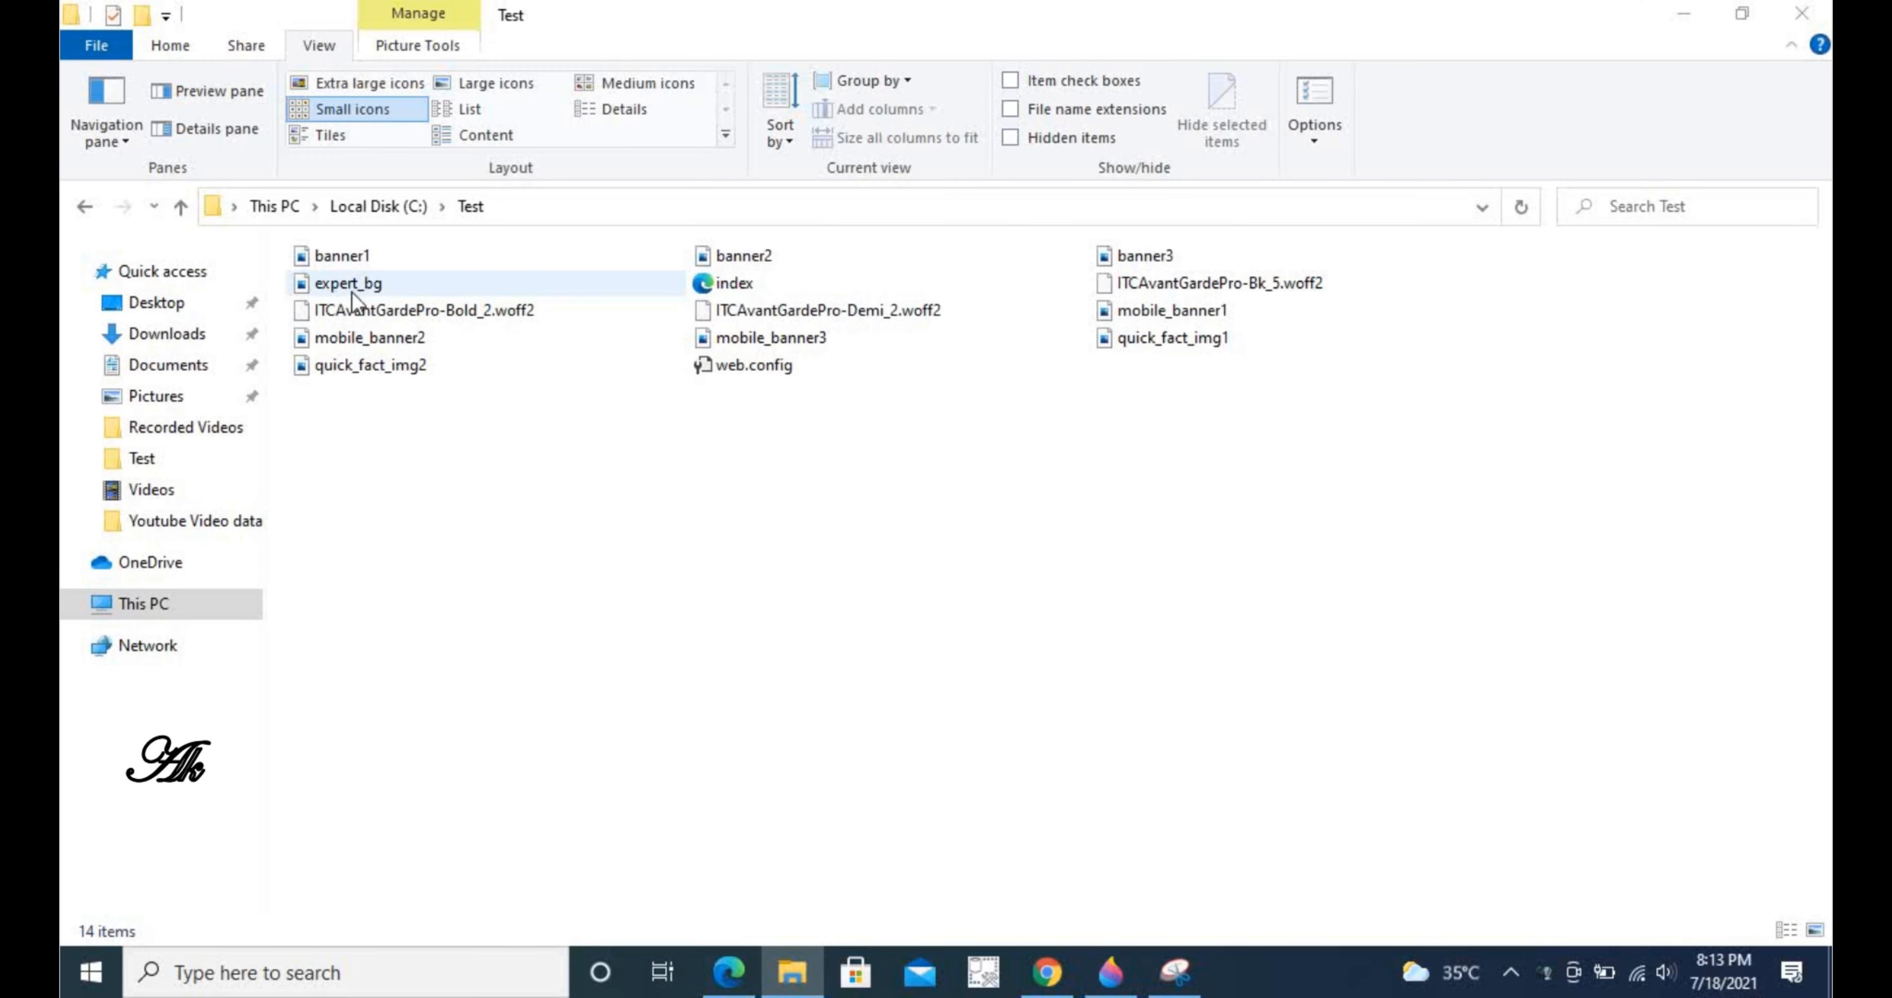
- Show the Test folder as large icons and review the code of index.html in Notepad++, closing the editor when done
click(482, 84)
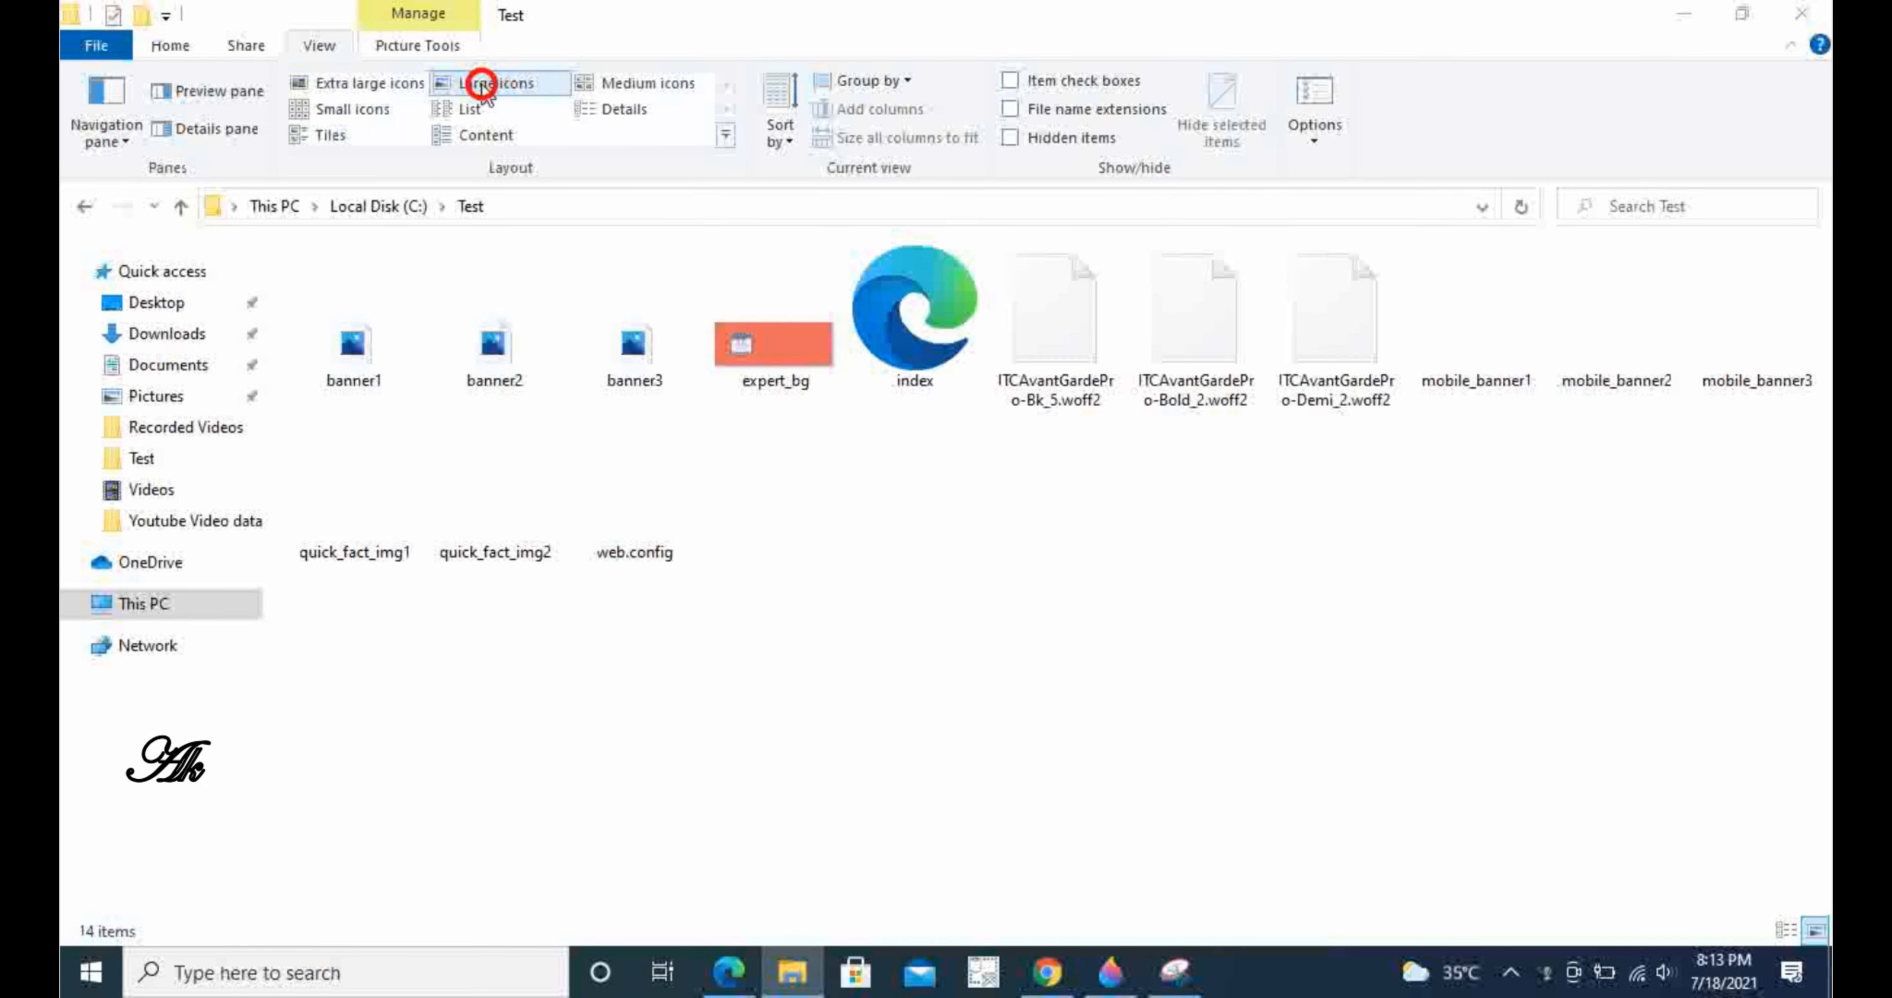
click(889, 324)
right_click(885, 322)
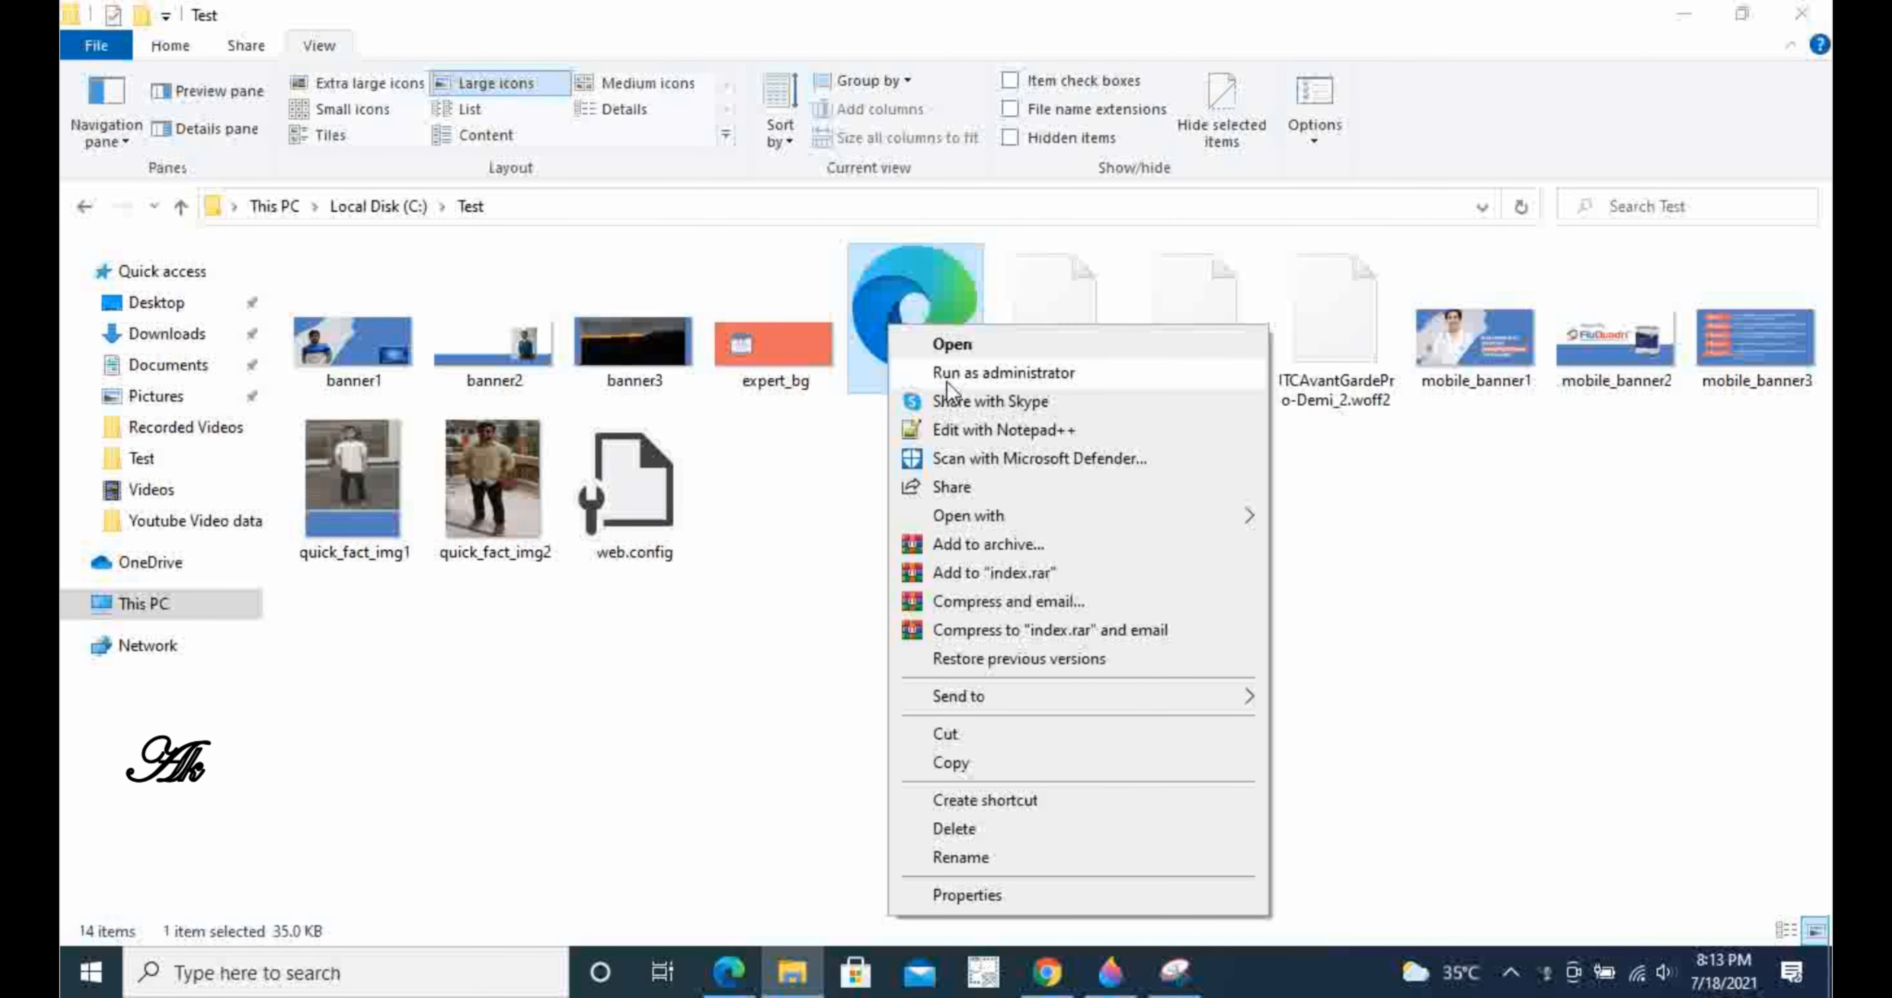
click(957, 424)
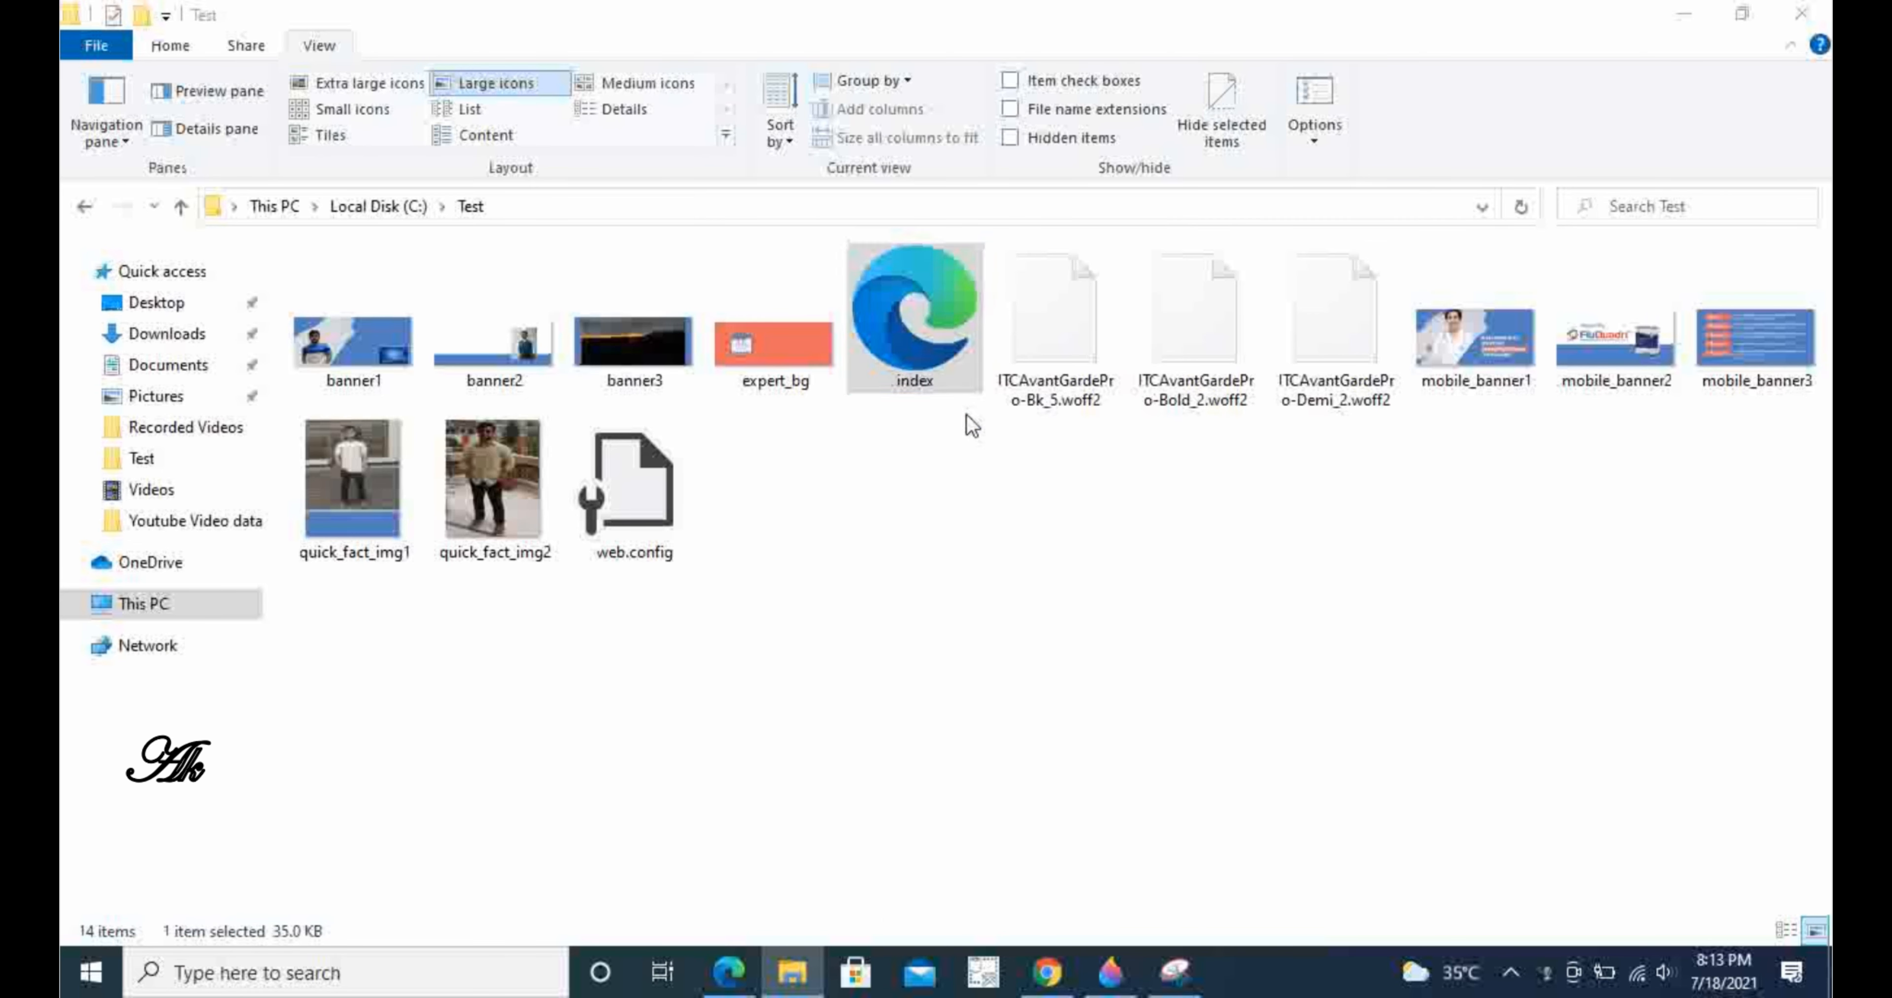
scroll(1029, 411, down, 17)
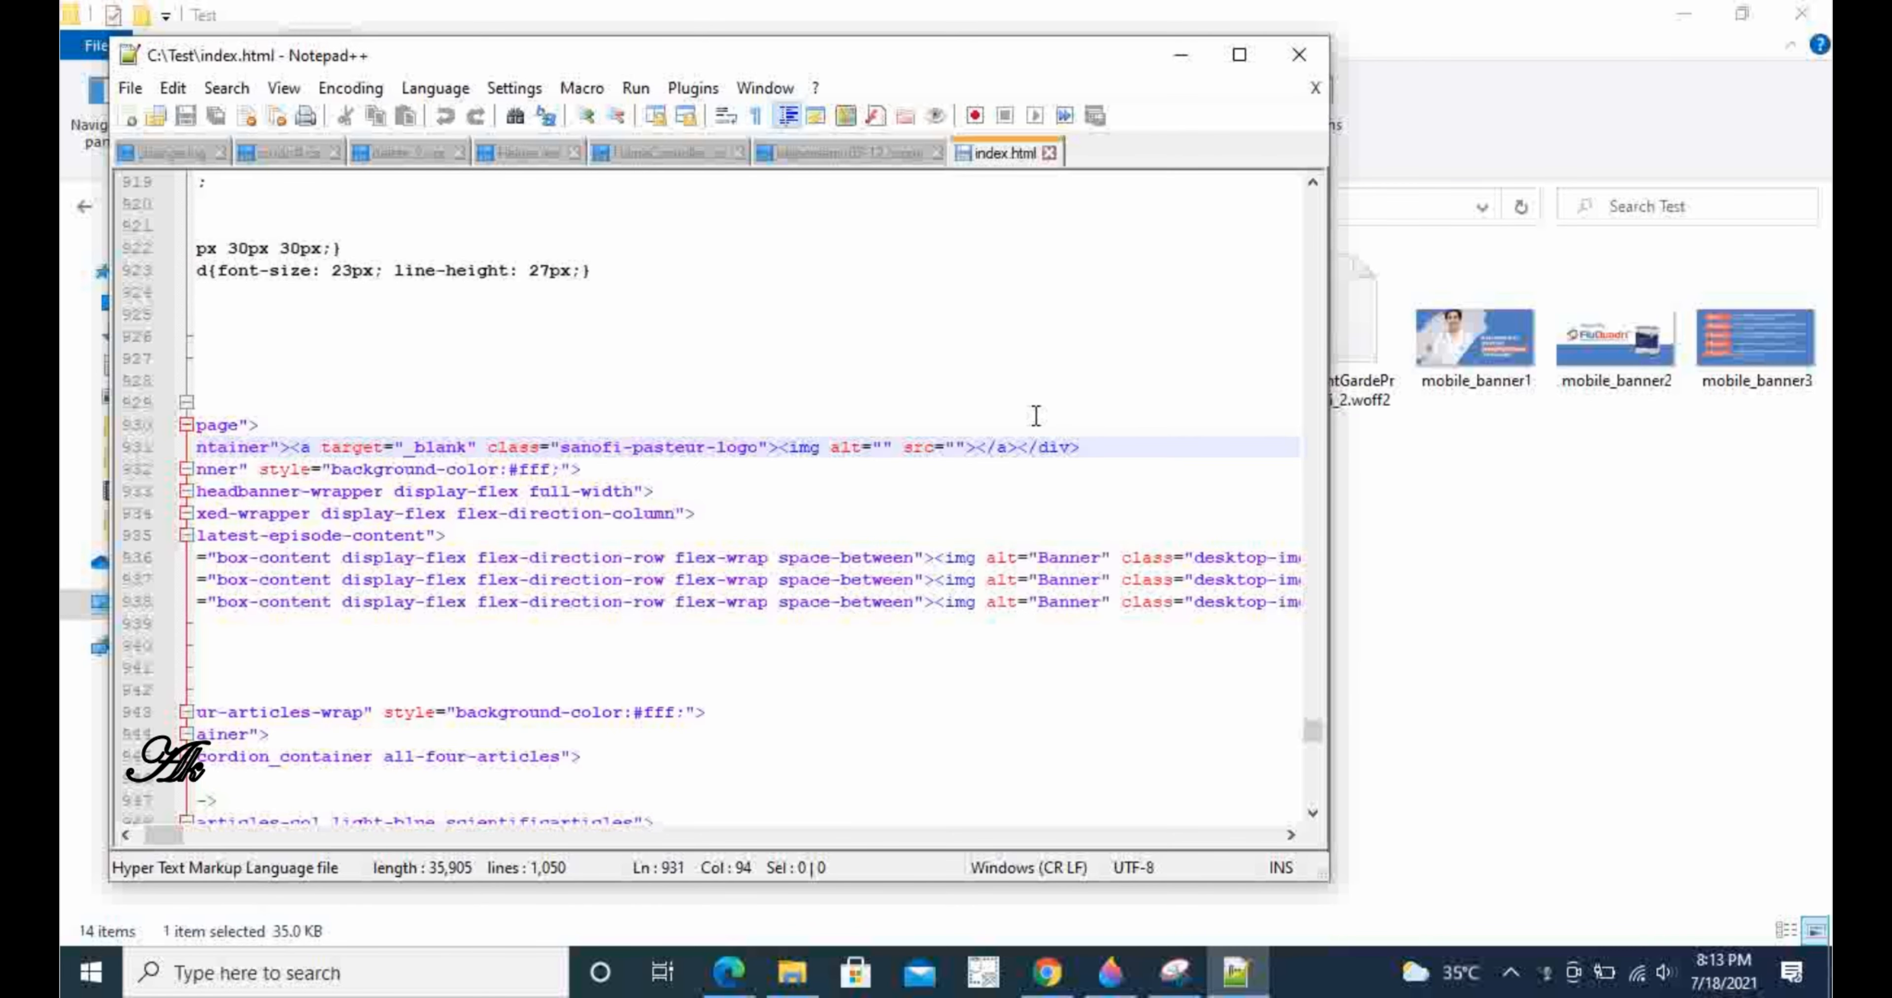
scroll(1035, 416, down, 14)
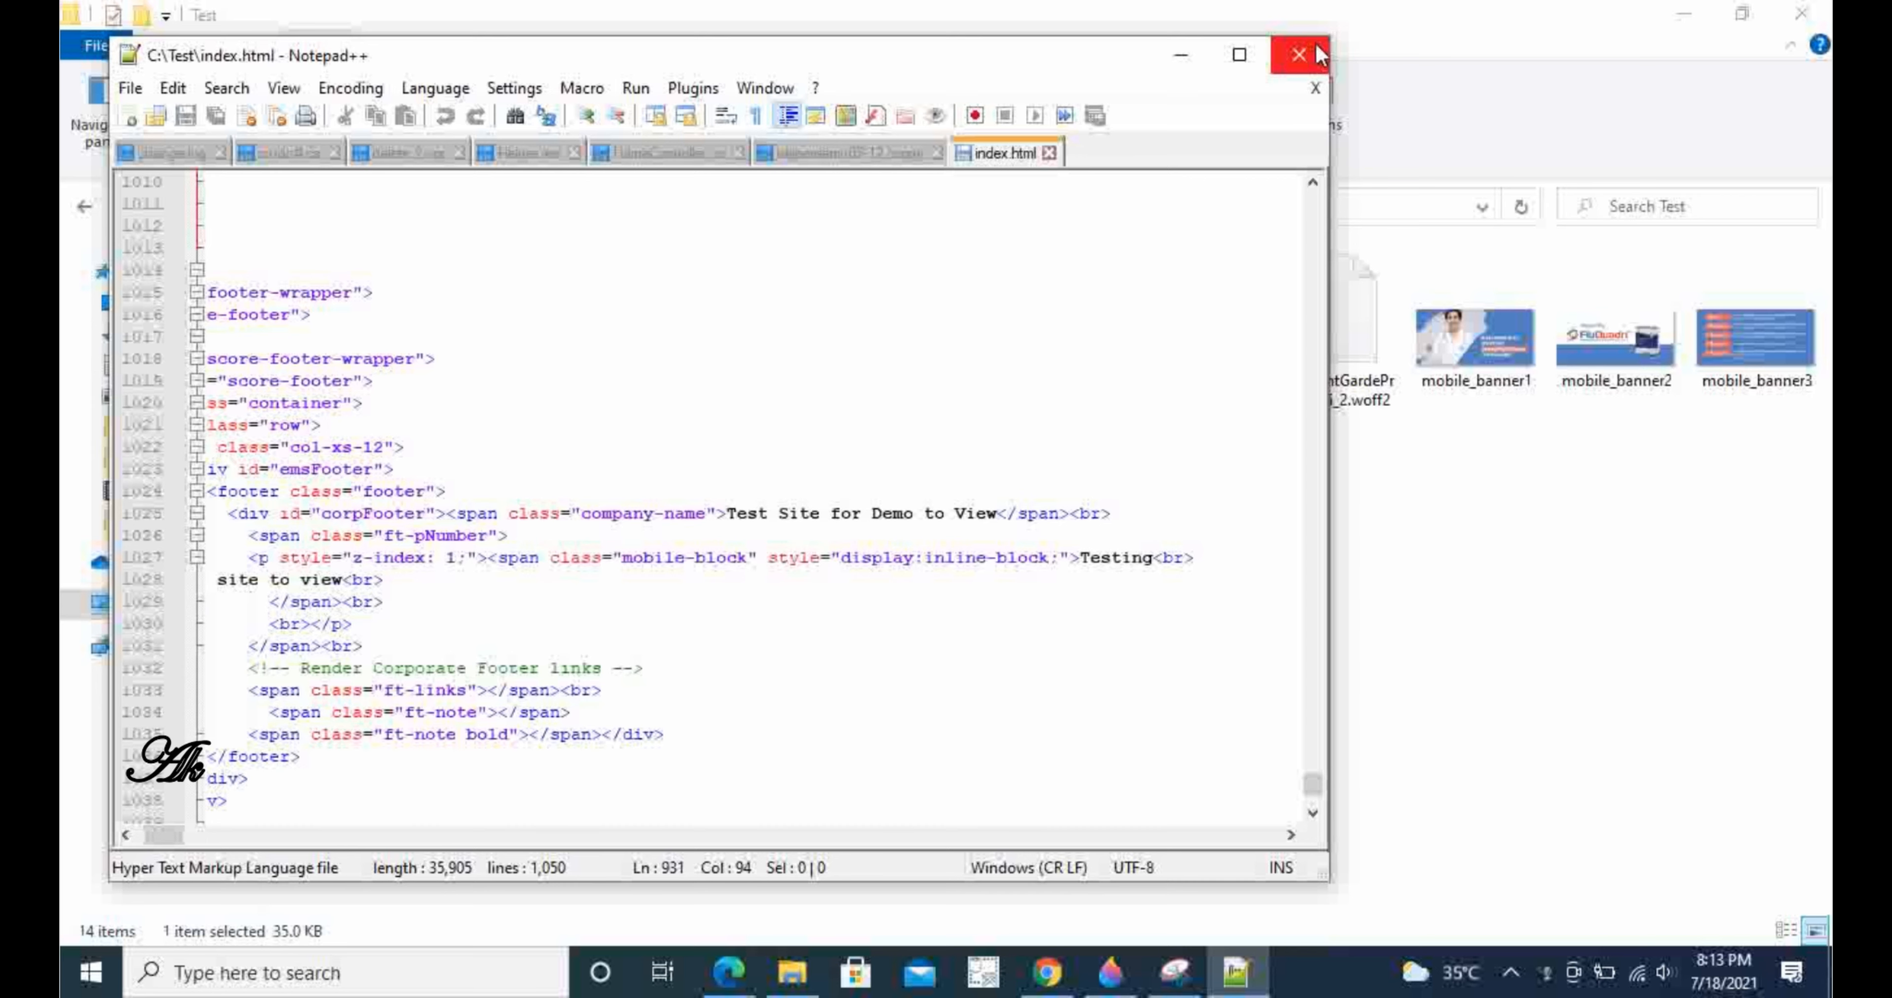
click(1299, 55)
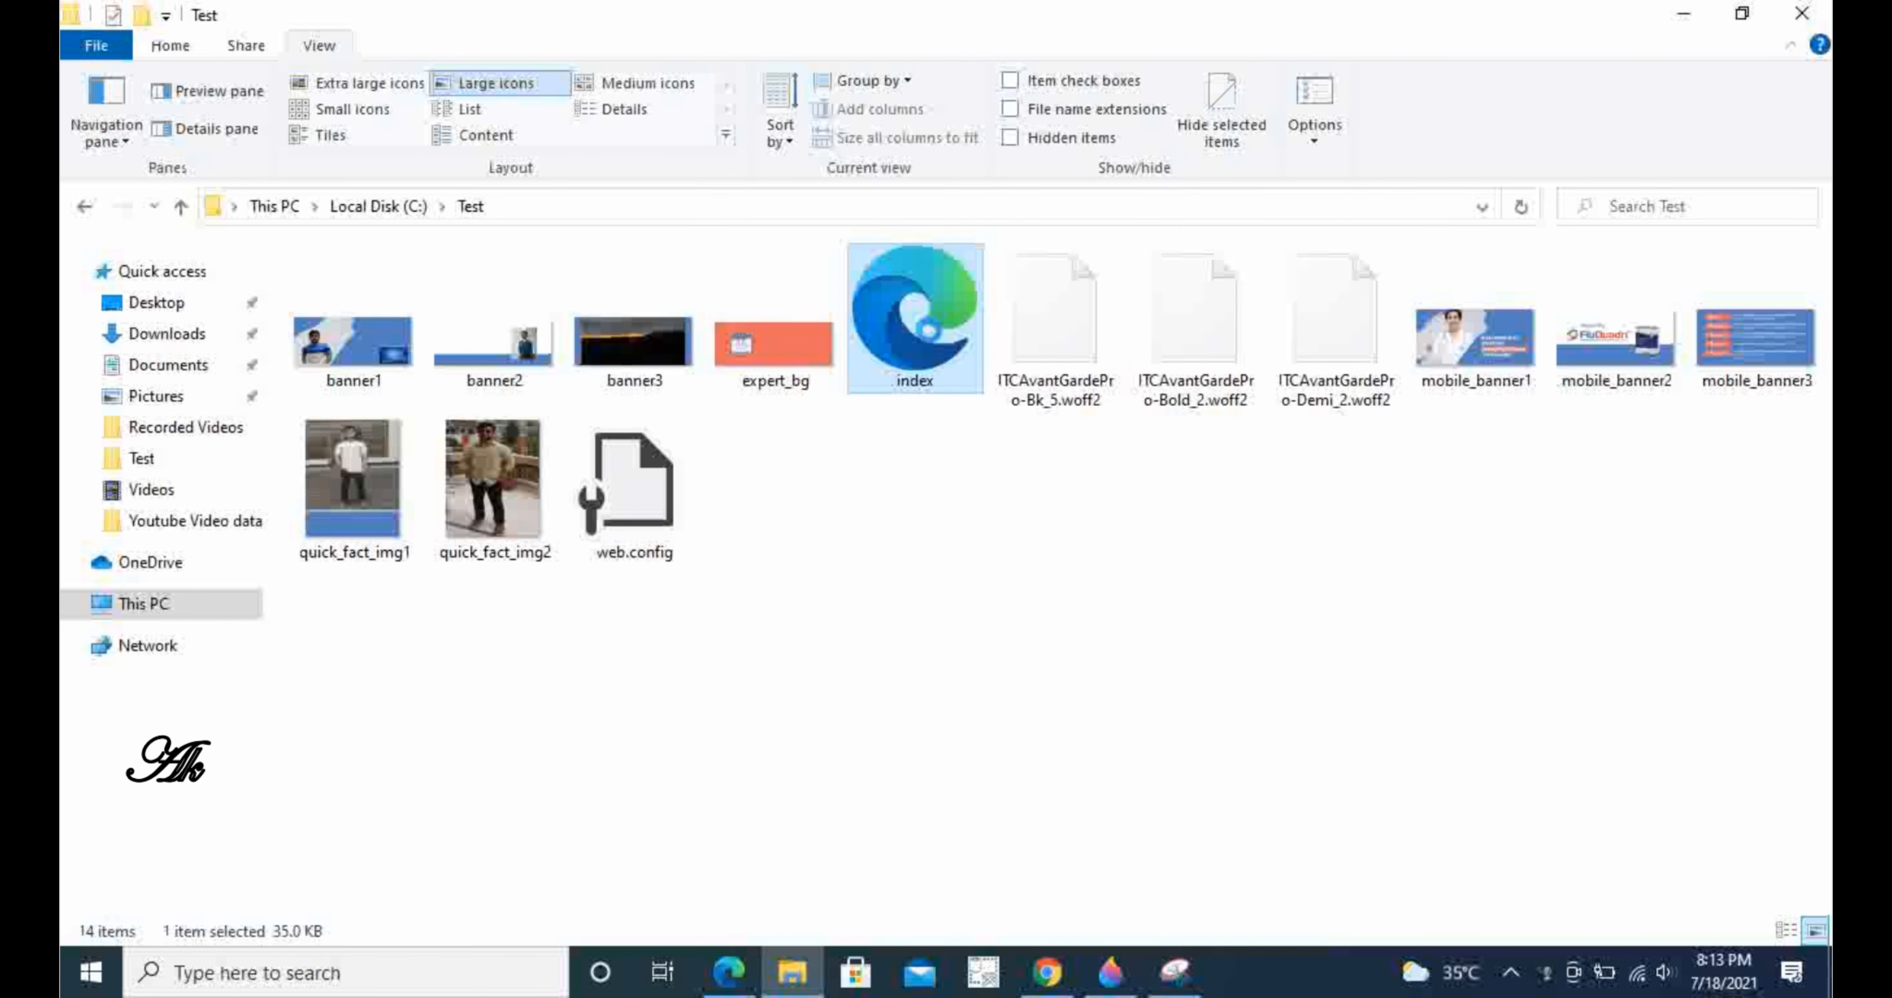
- Open index.html from the Test folder in Microsoft Edge and look through its banner carousel
right_click(921, 327)
click(840, 544)
double_click(908, 336)
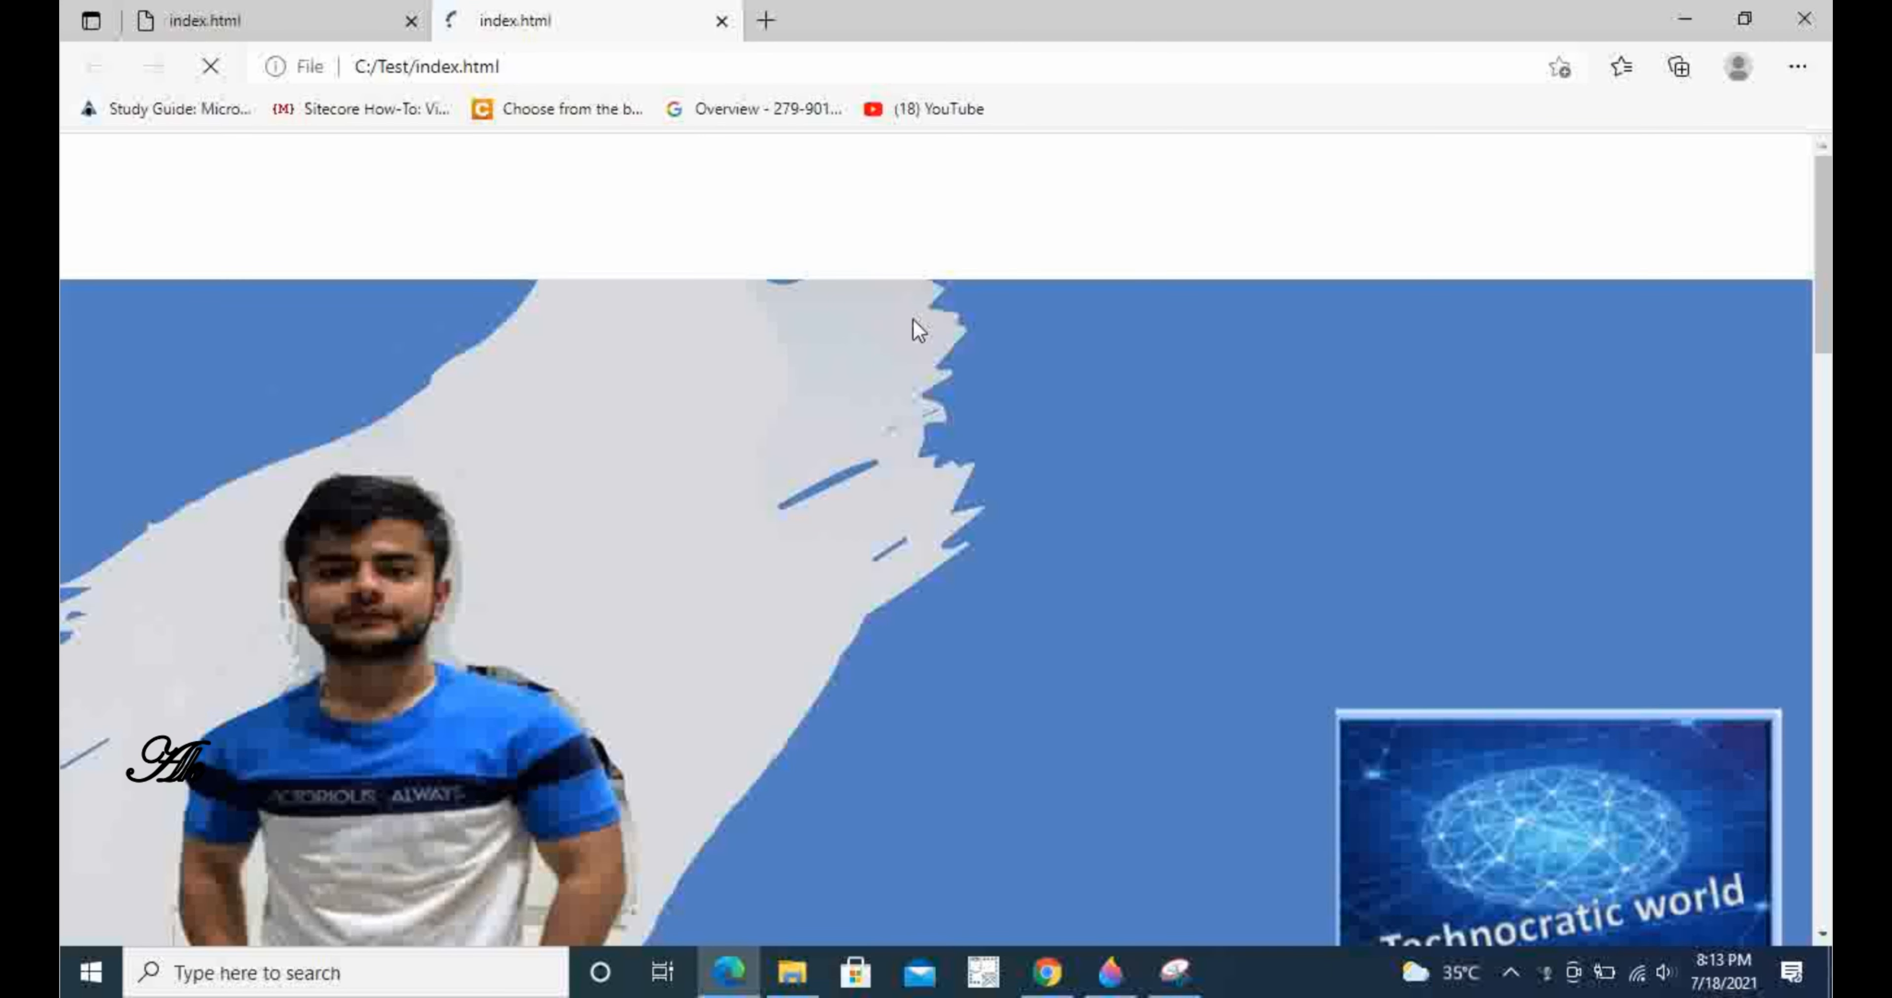
scroll(913, 325, down, 2)
click(1013, 347)
click(1140, 456)
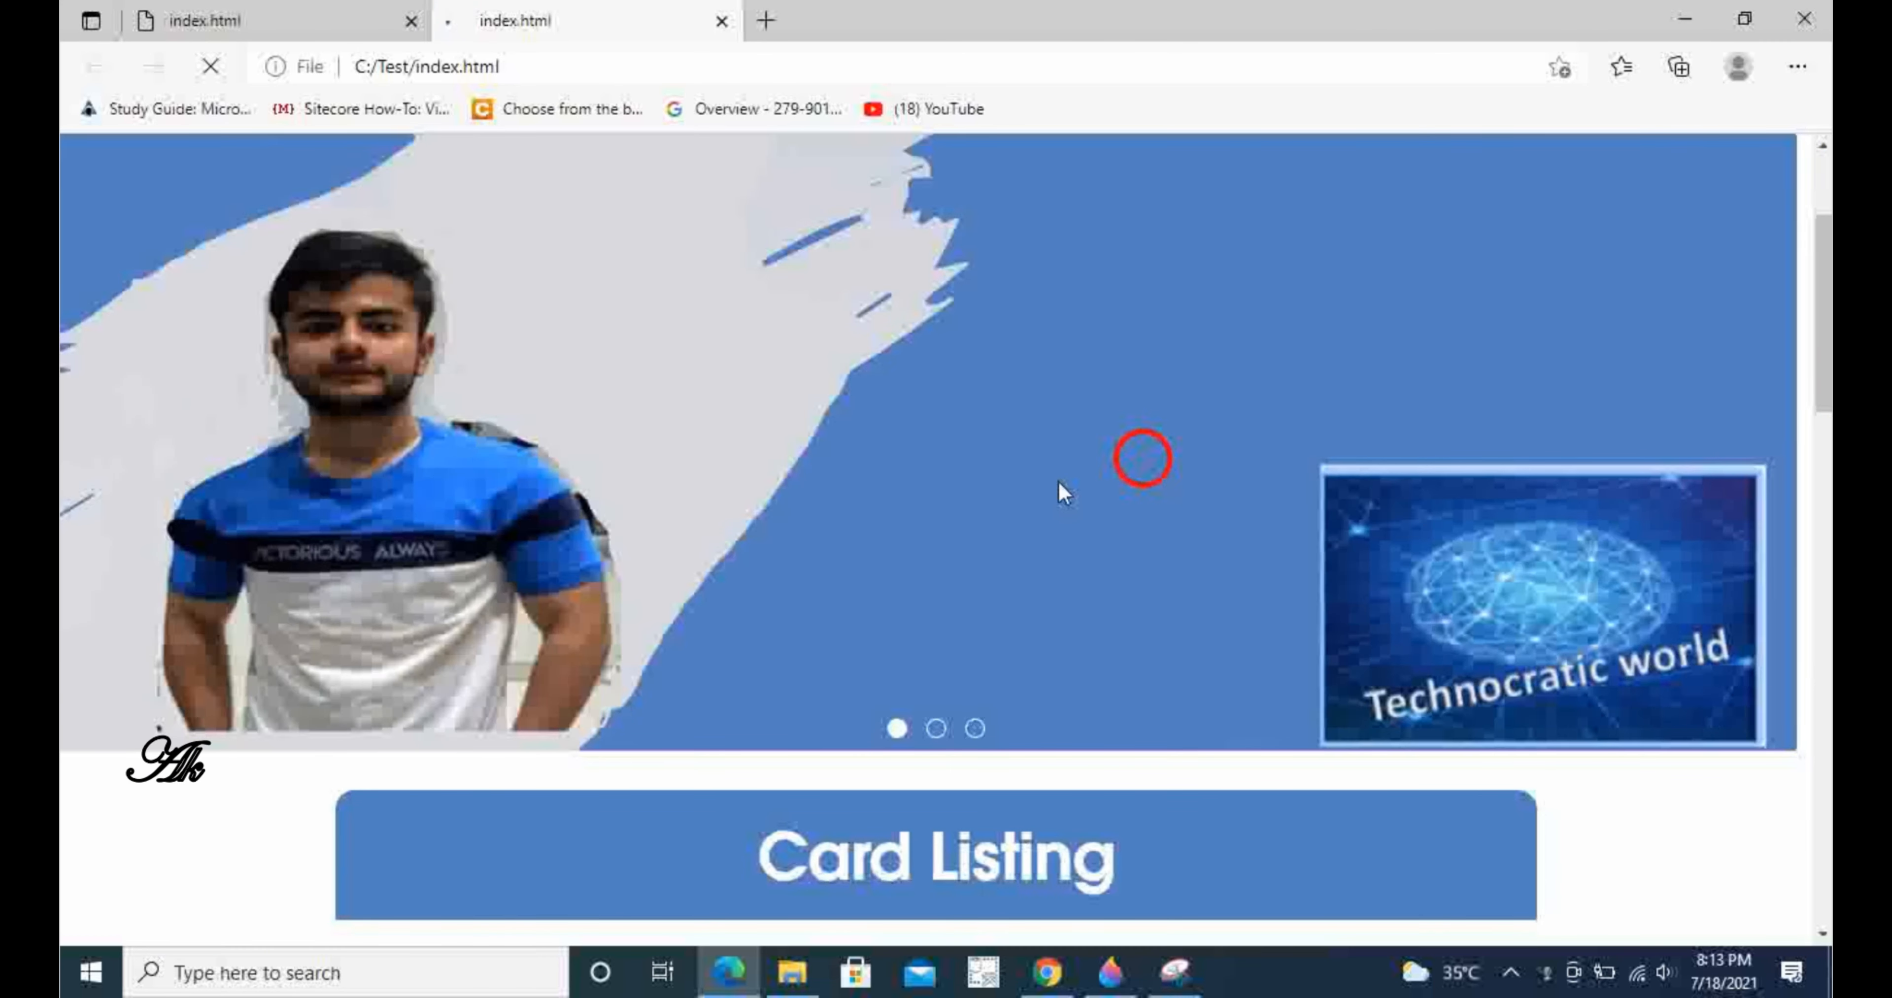
click(1259, 431)
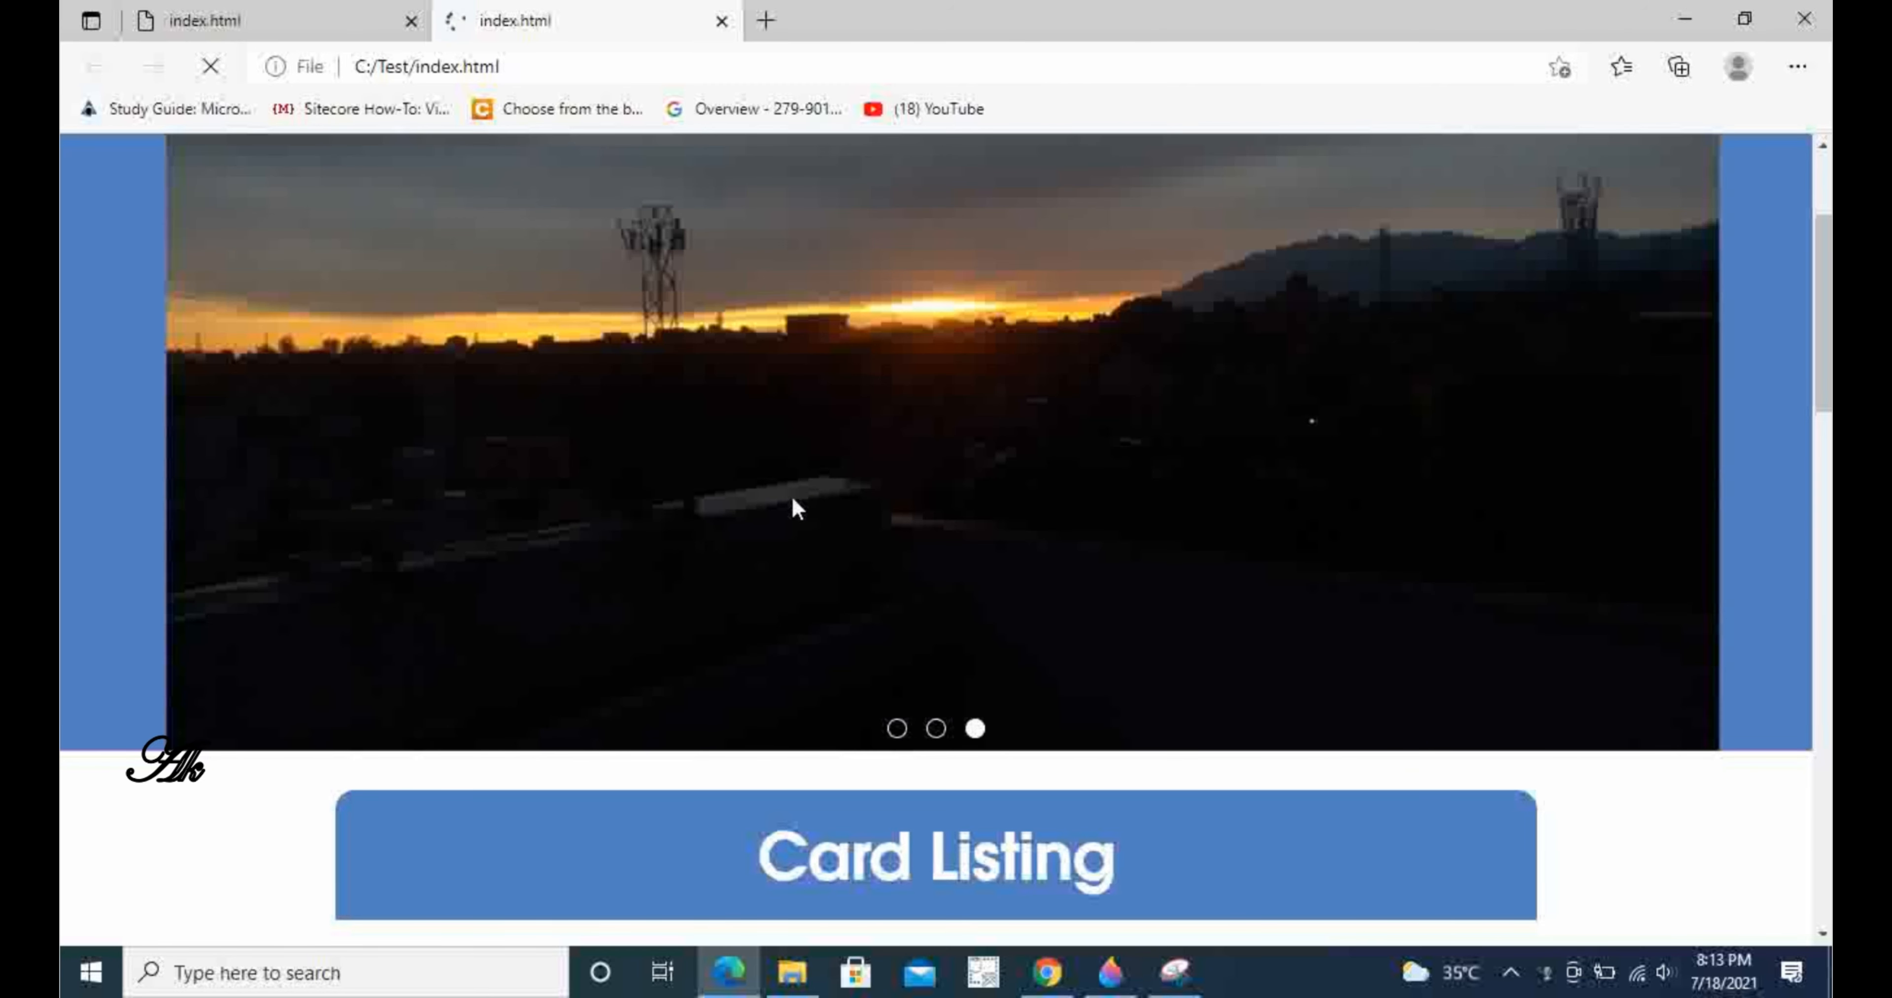
- Try the READ MORE links on Card 2 and Card 1 in the Card Listing section
scroll(794, 510, down, 2)
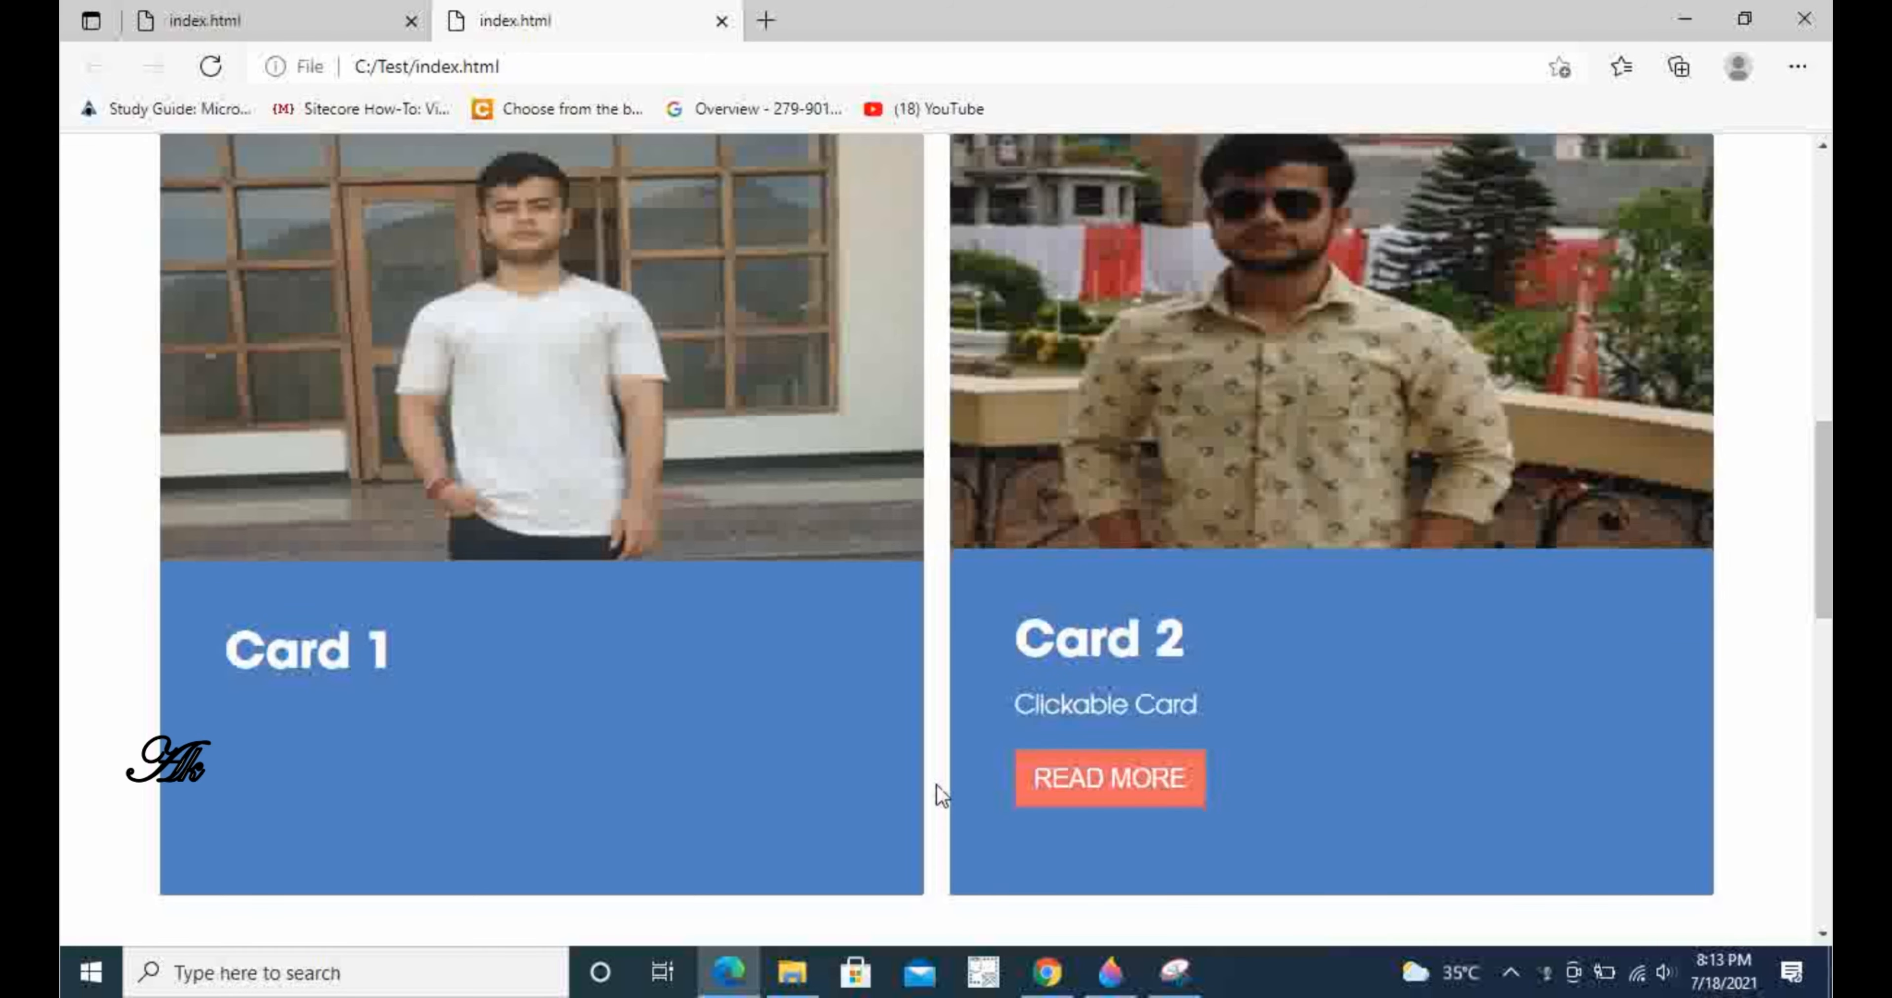
click(1112, 727)
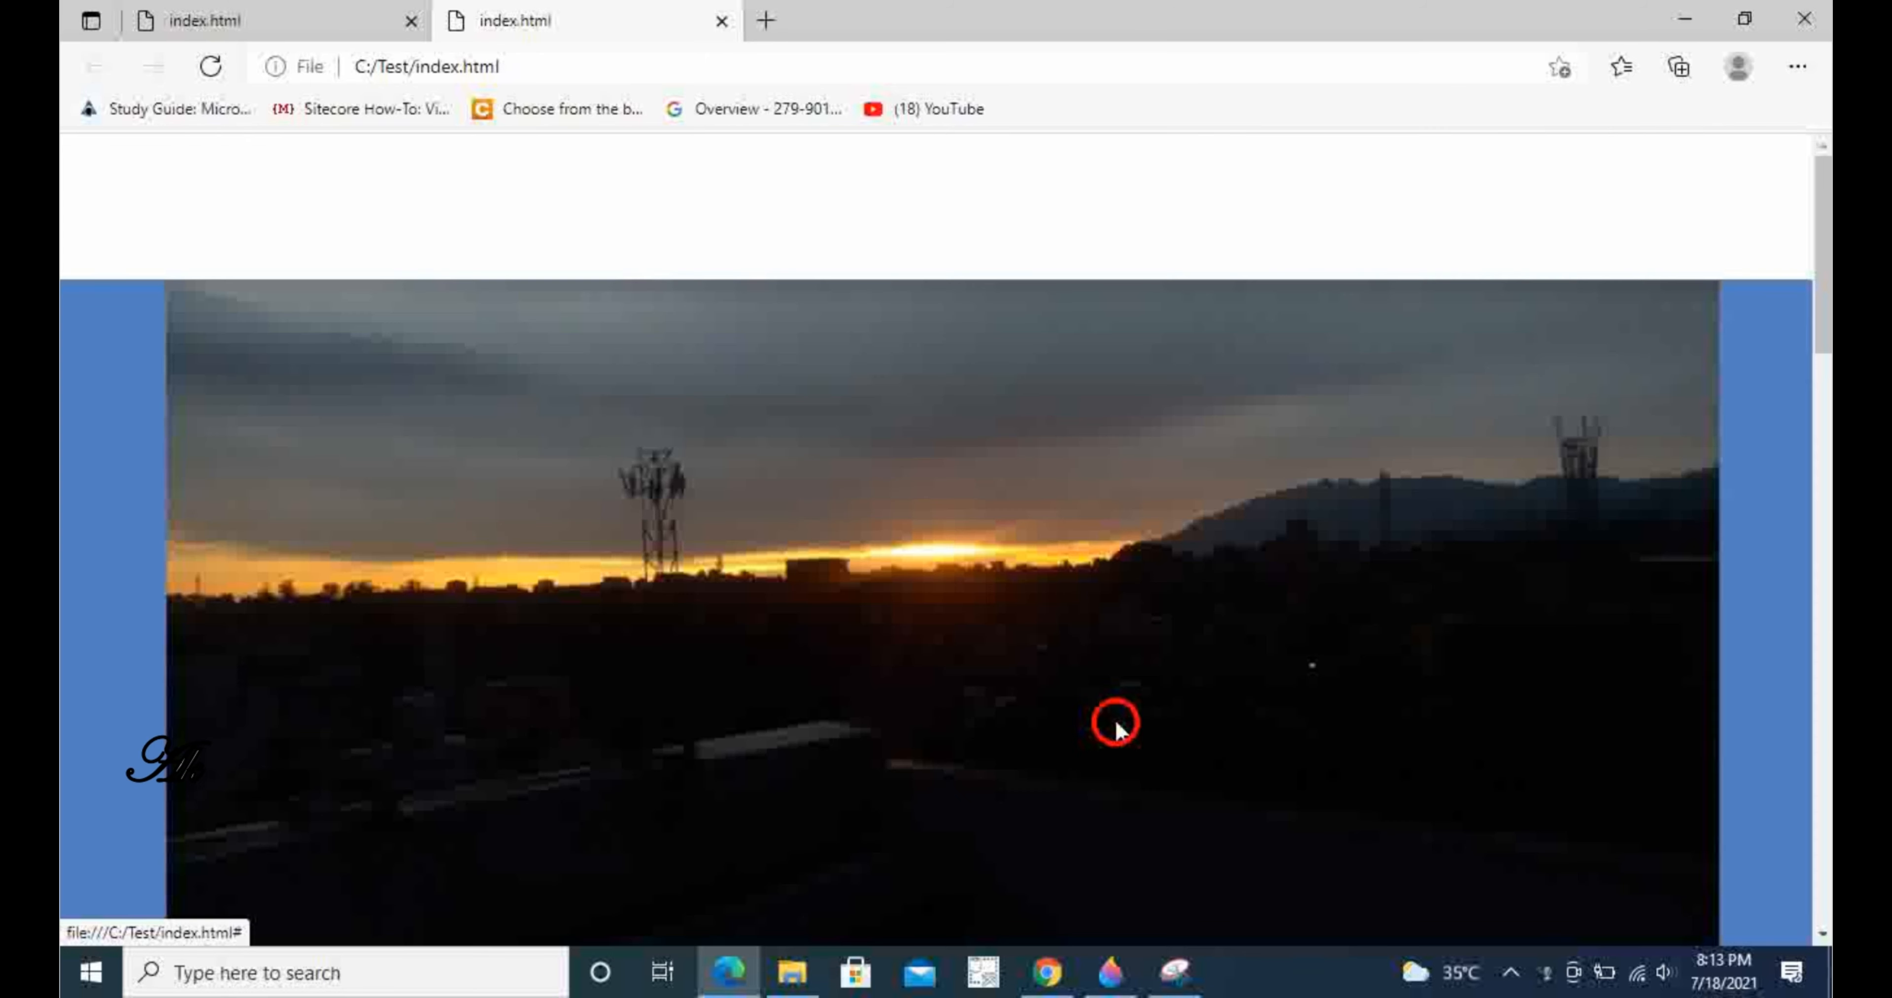
scroll(896, 737, down, 10)
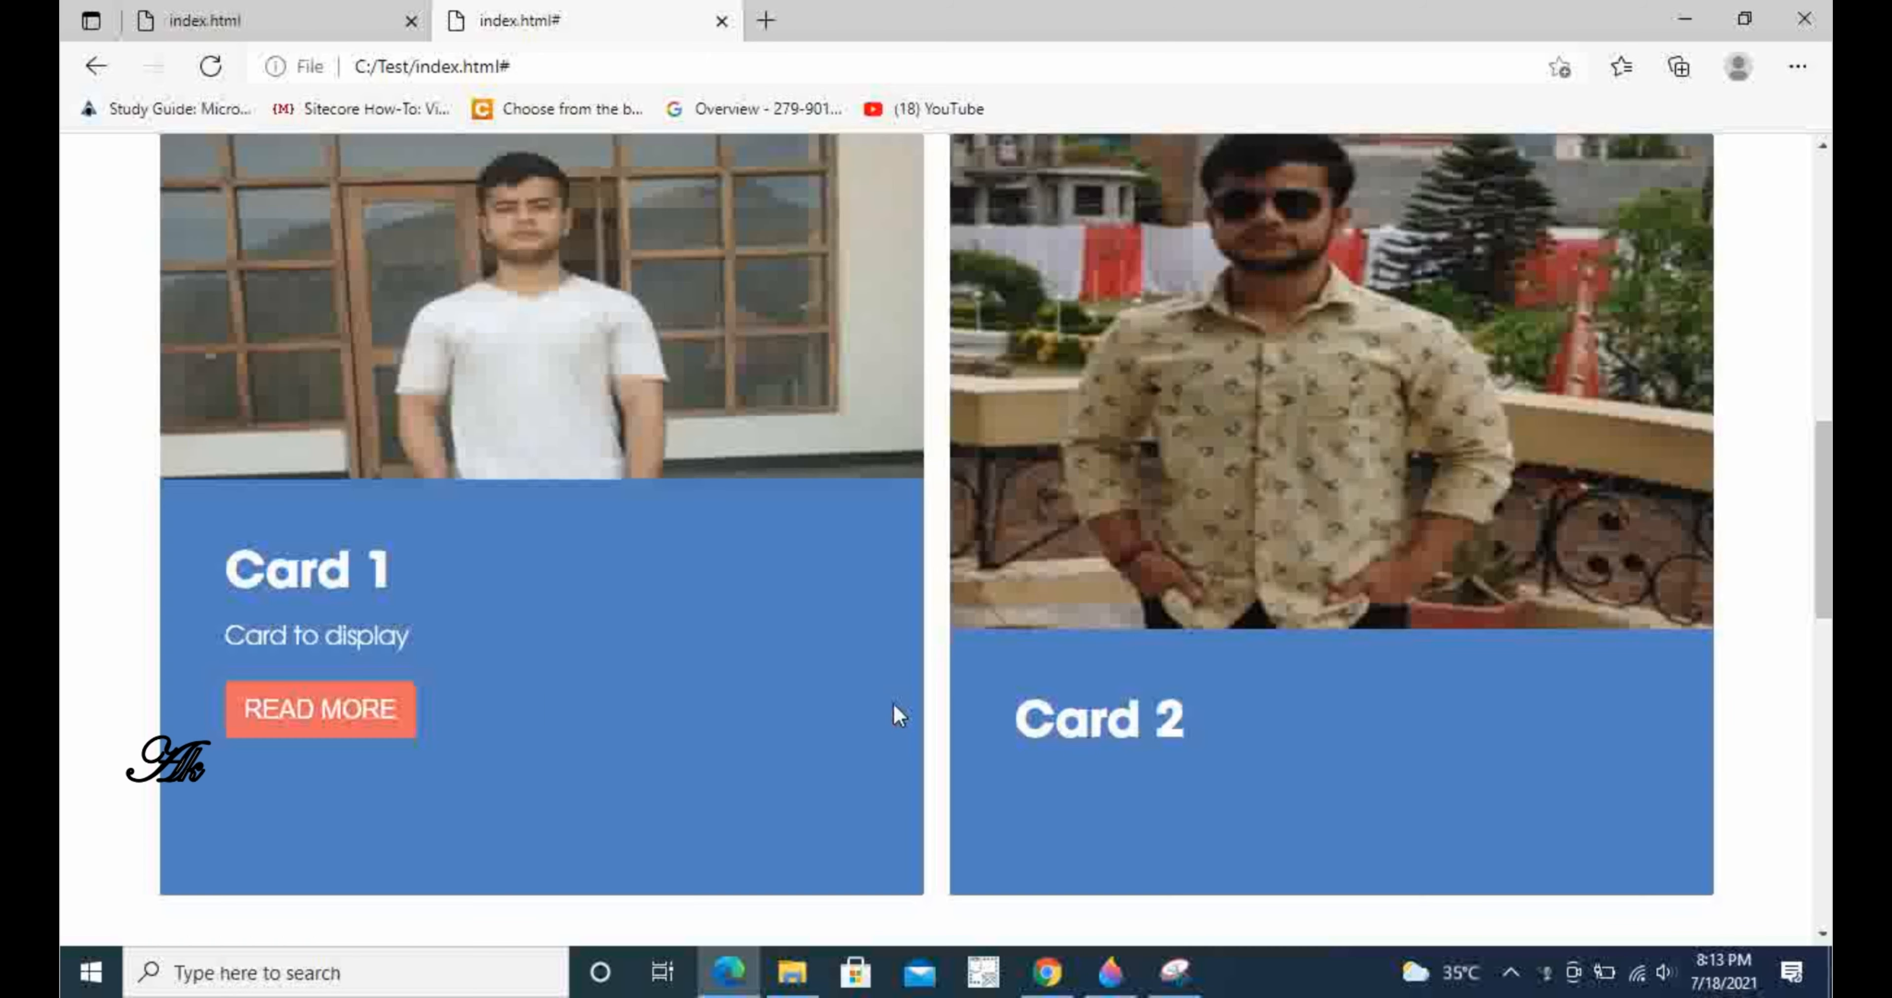
click(371, 714)
- Test the video carousel above the page footer by moving one video forward and back
scroll(698, 717, down, 12)
scroll(904, 695, down, 10)
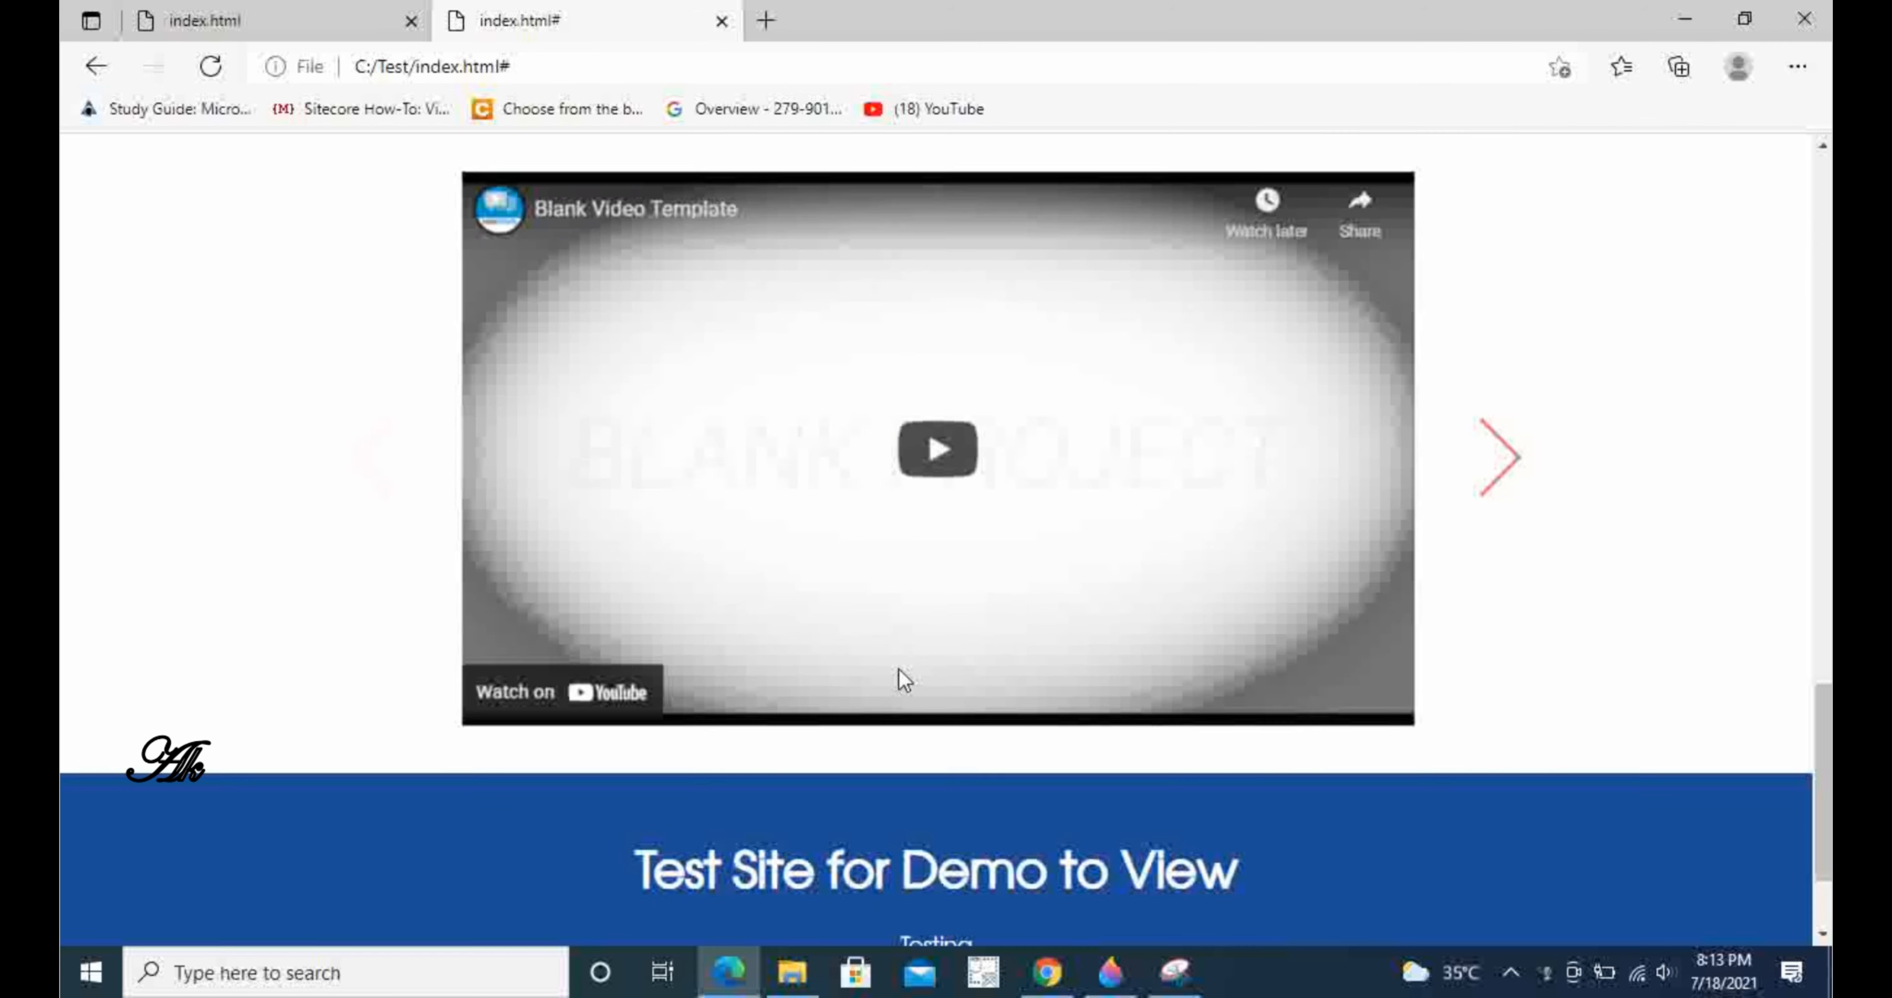
scroll(1381, 654, up, 2)
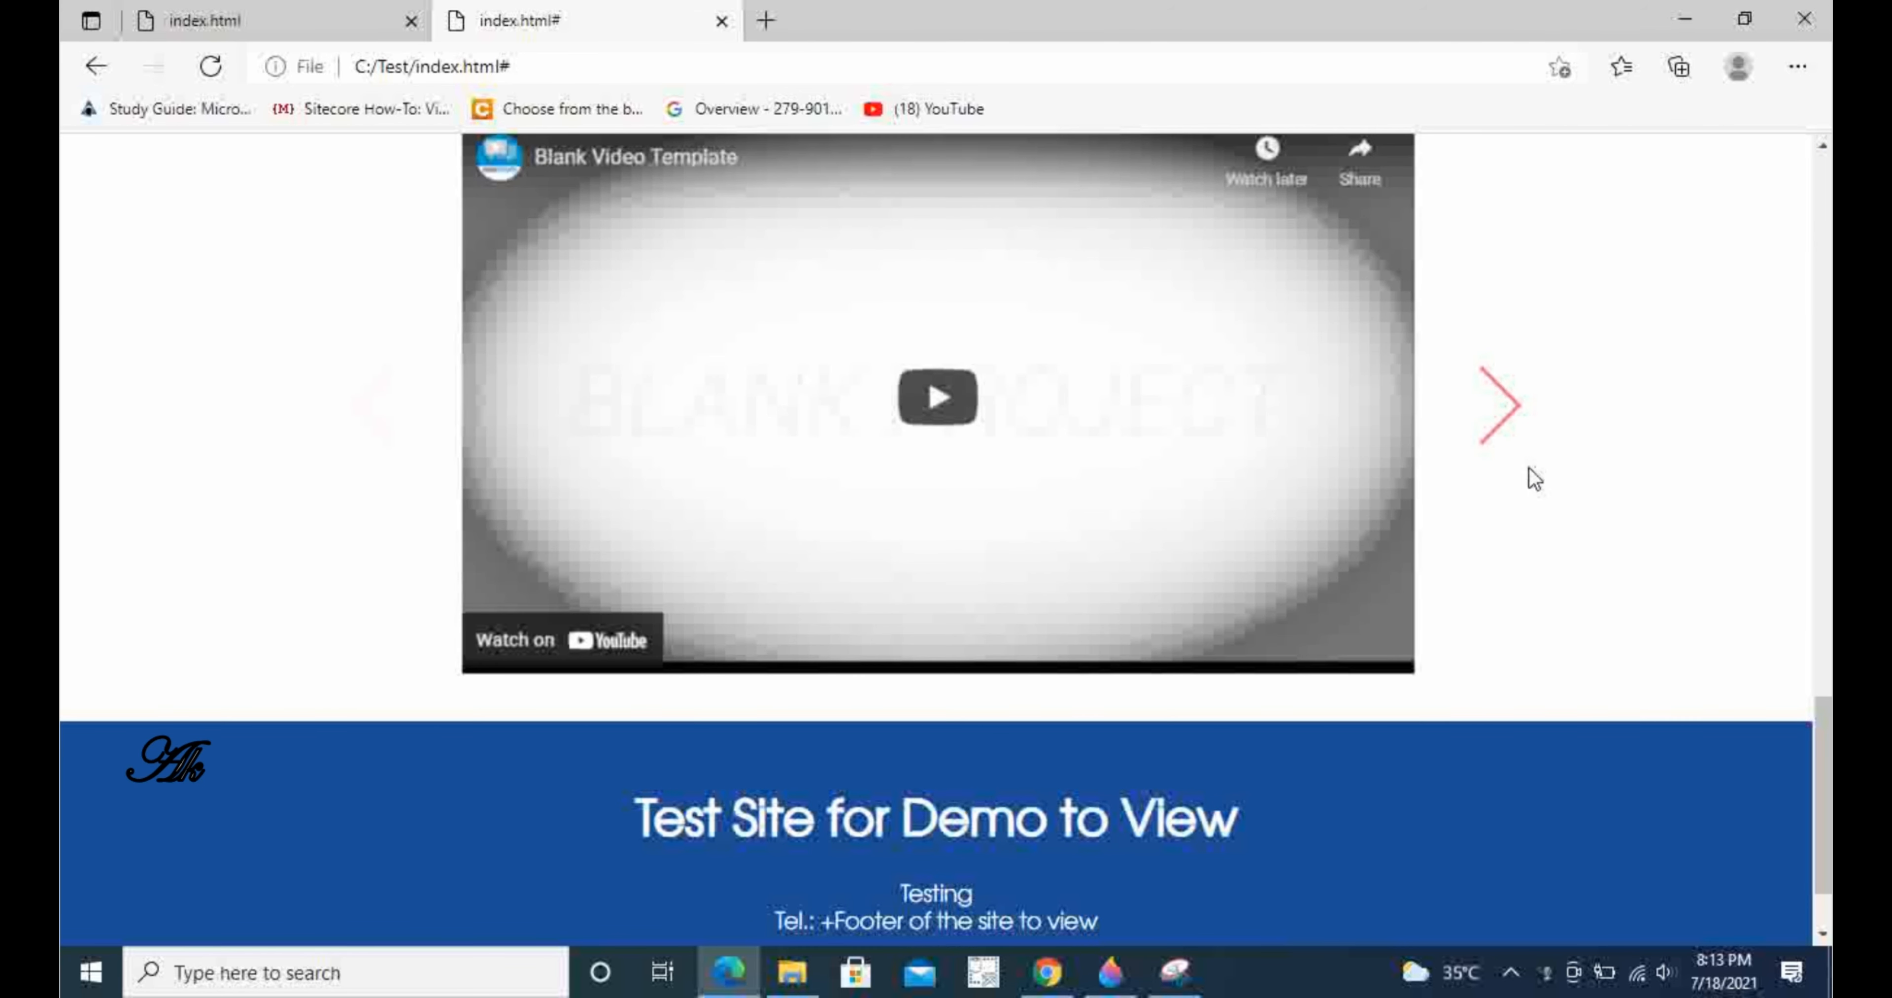
click(1502, 411)
click(376, 423)
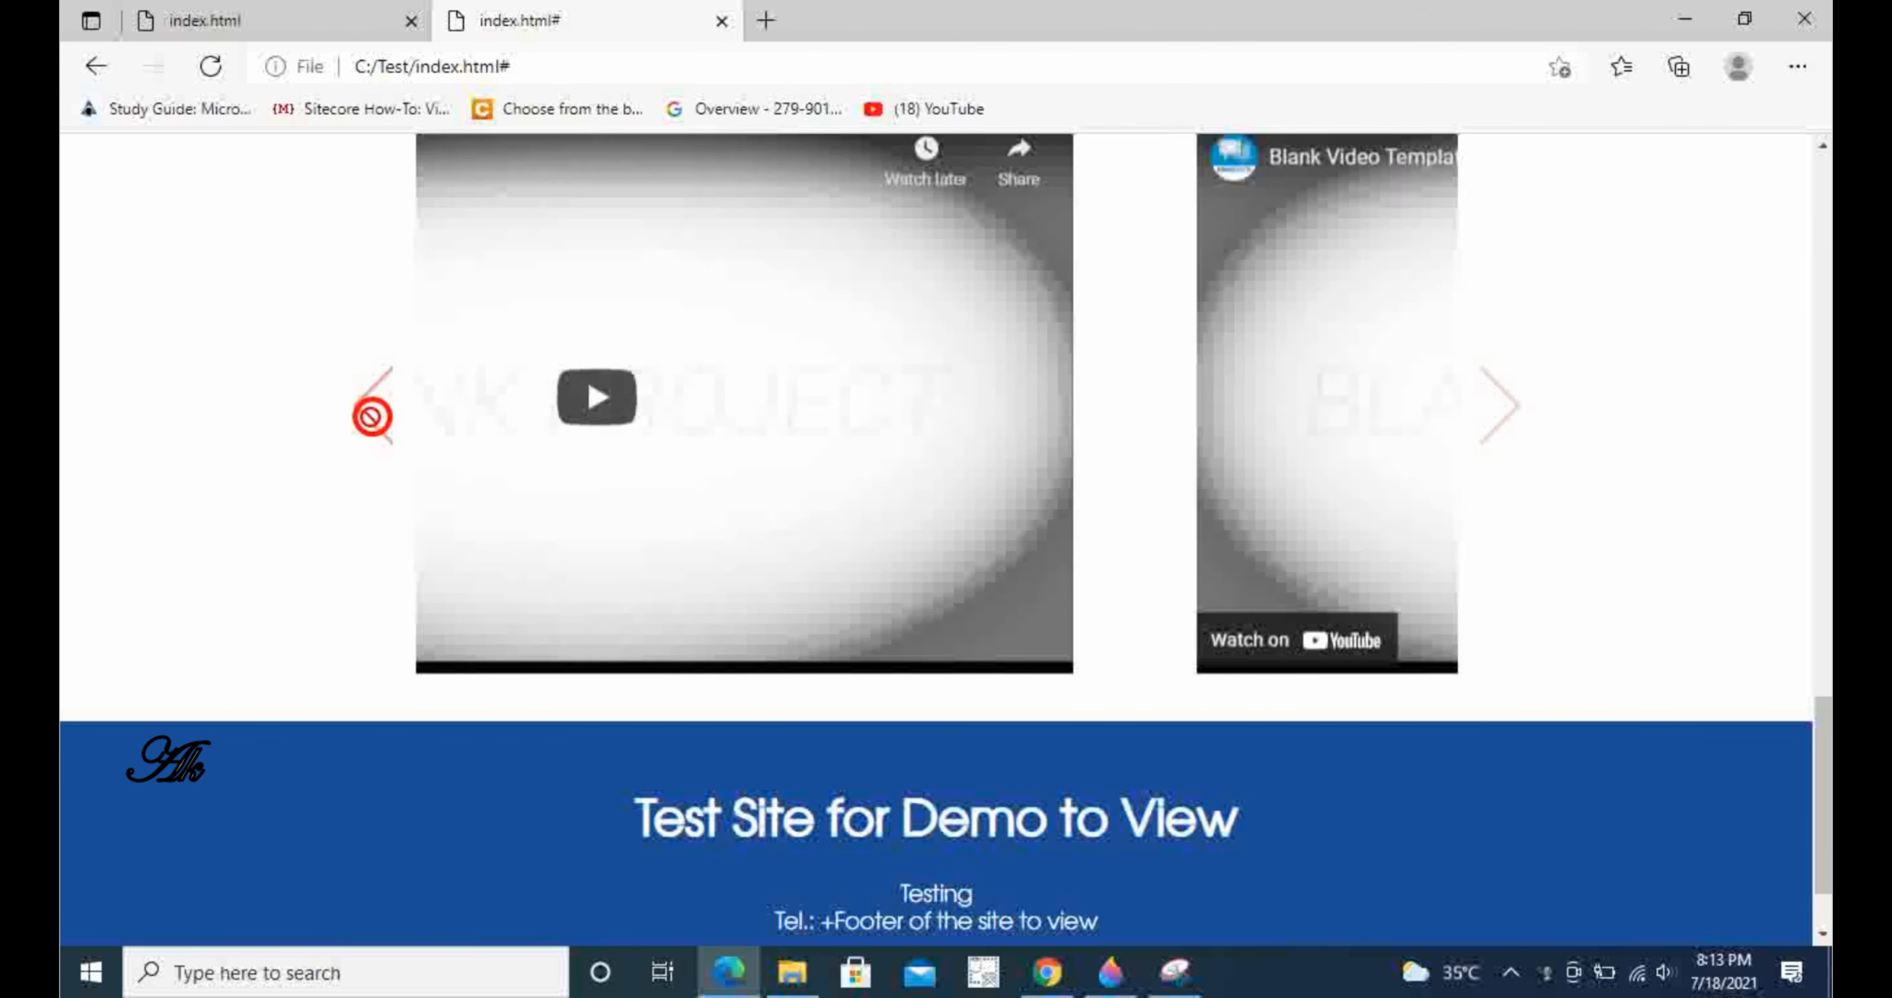
- Review the banner carousel at the start of the page again and close the browser
scroll(478, 507, up, 10)
scroll(540, 535, up, 5)
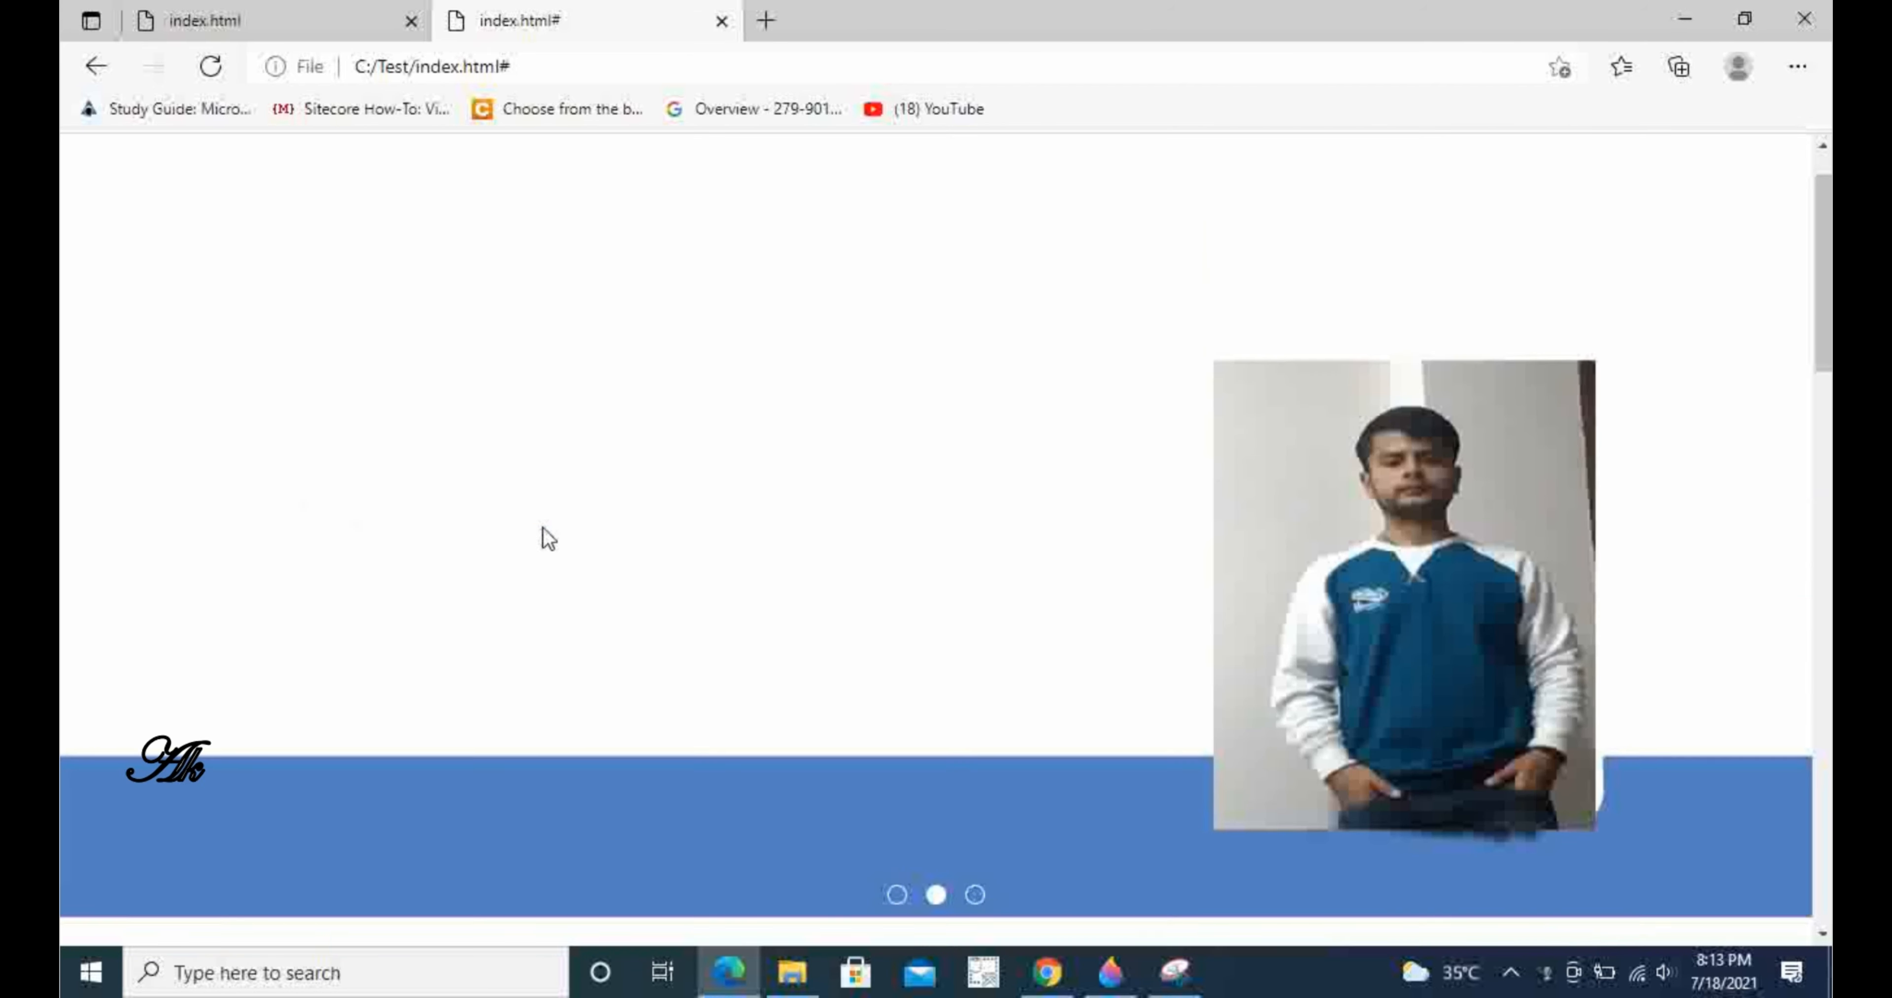
click(611, 603)
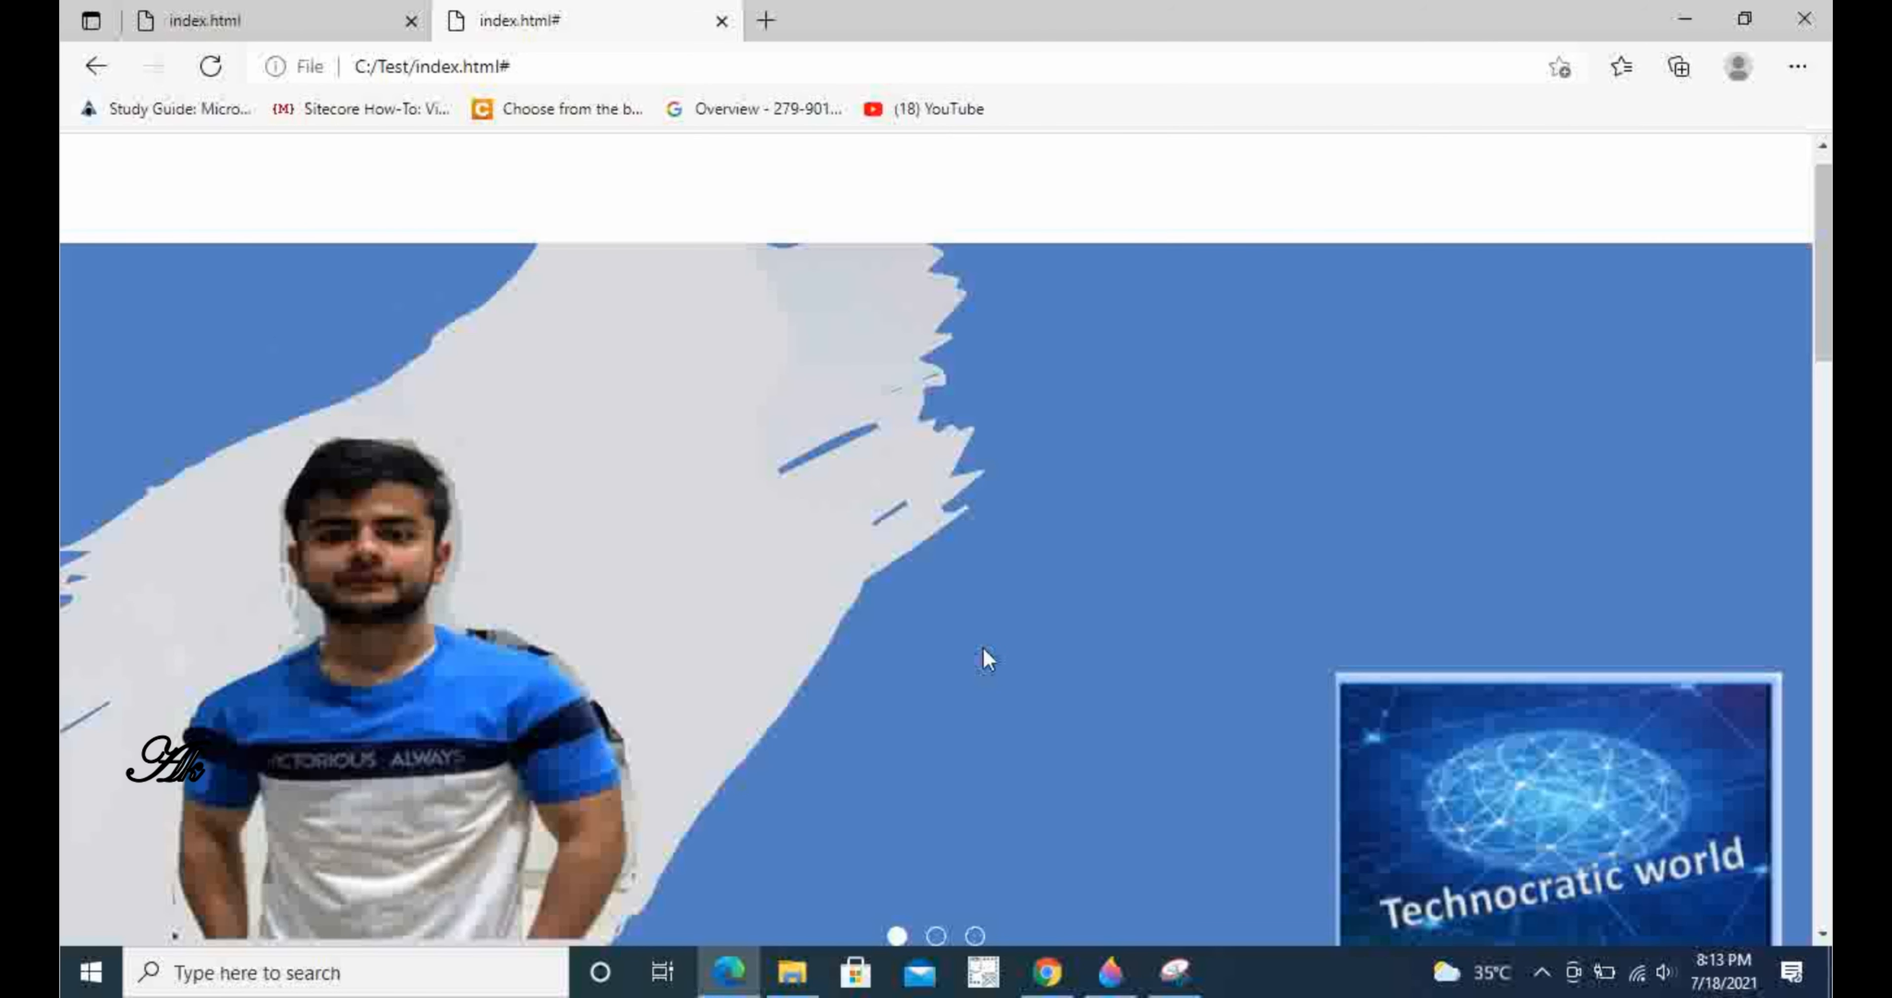
scroll(985, 660, down, 2)
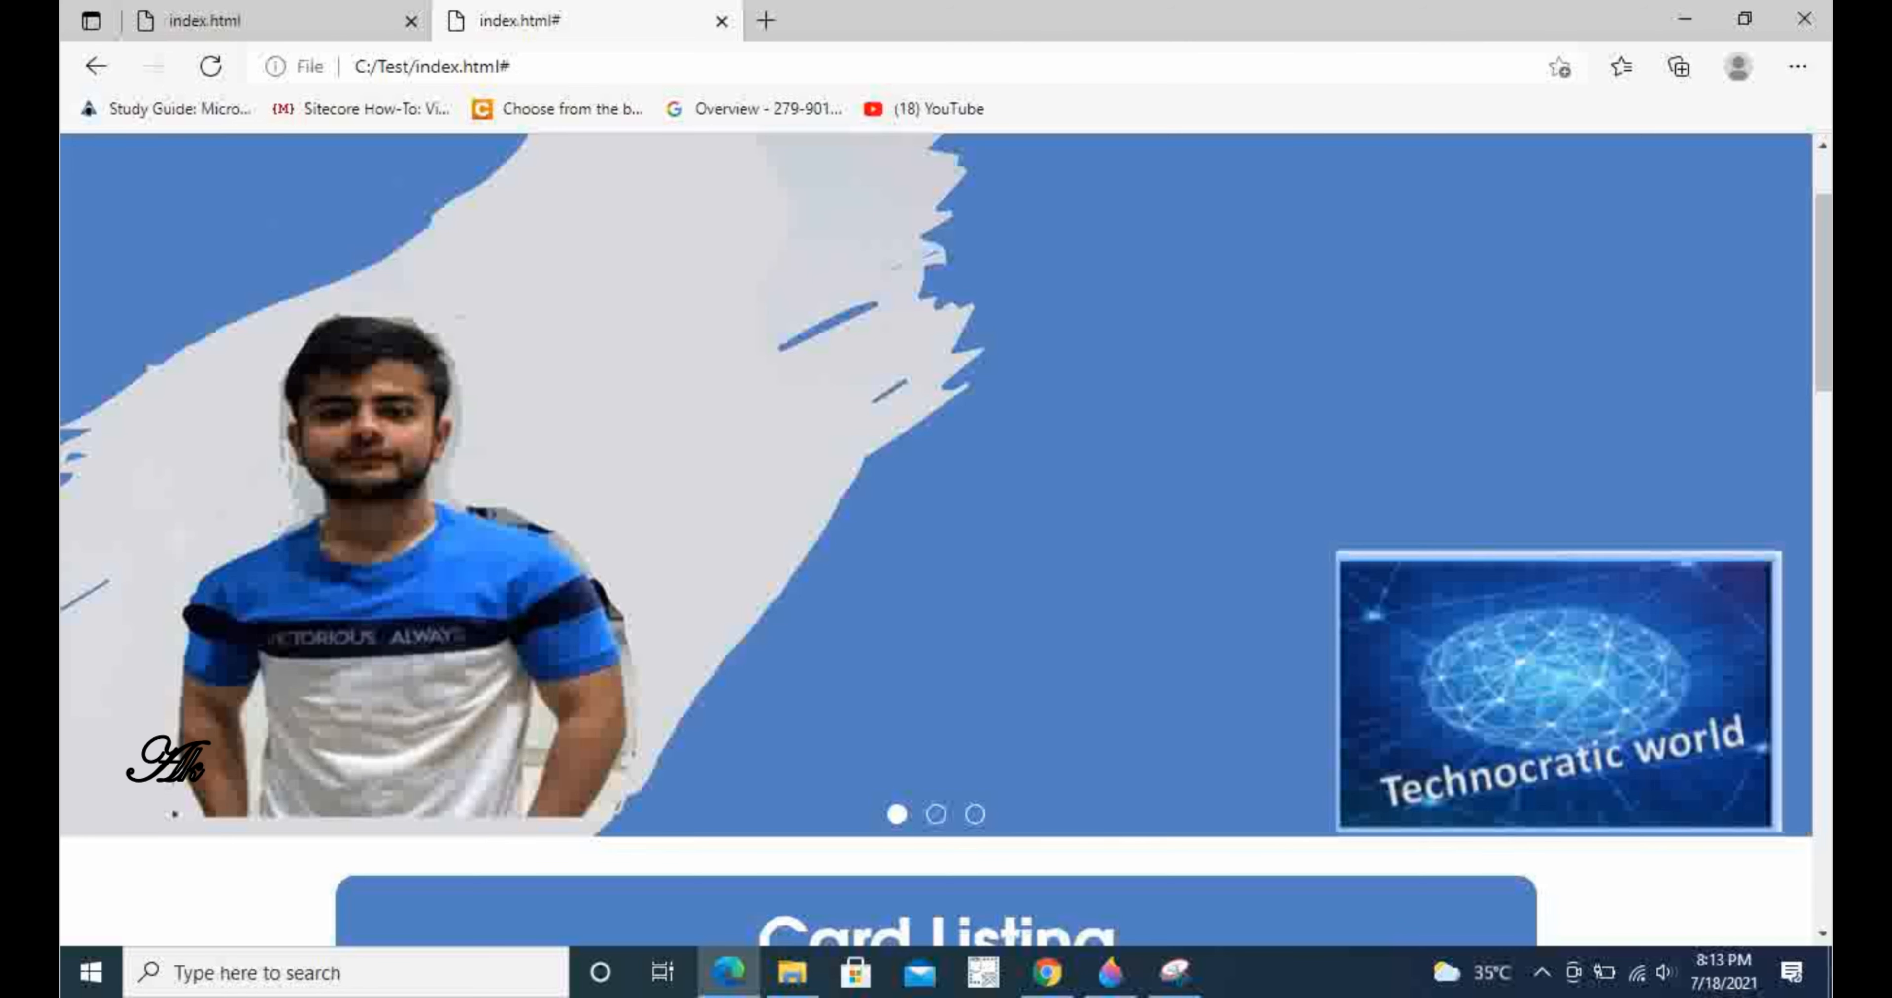
click(1804, 18)
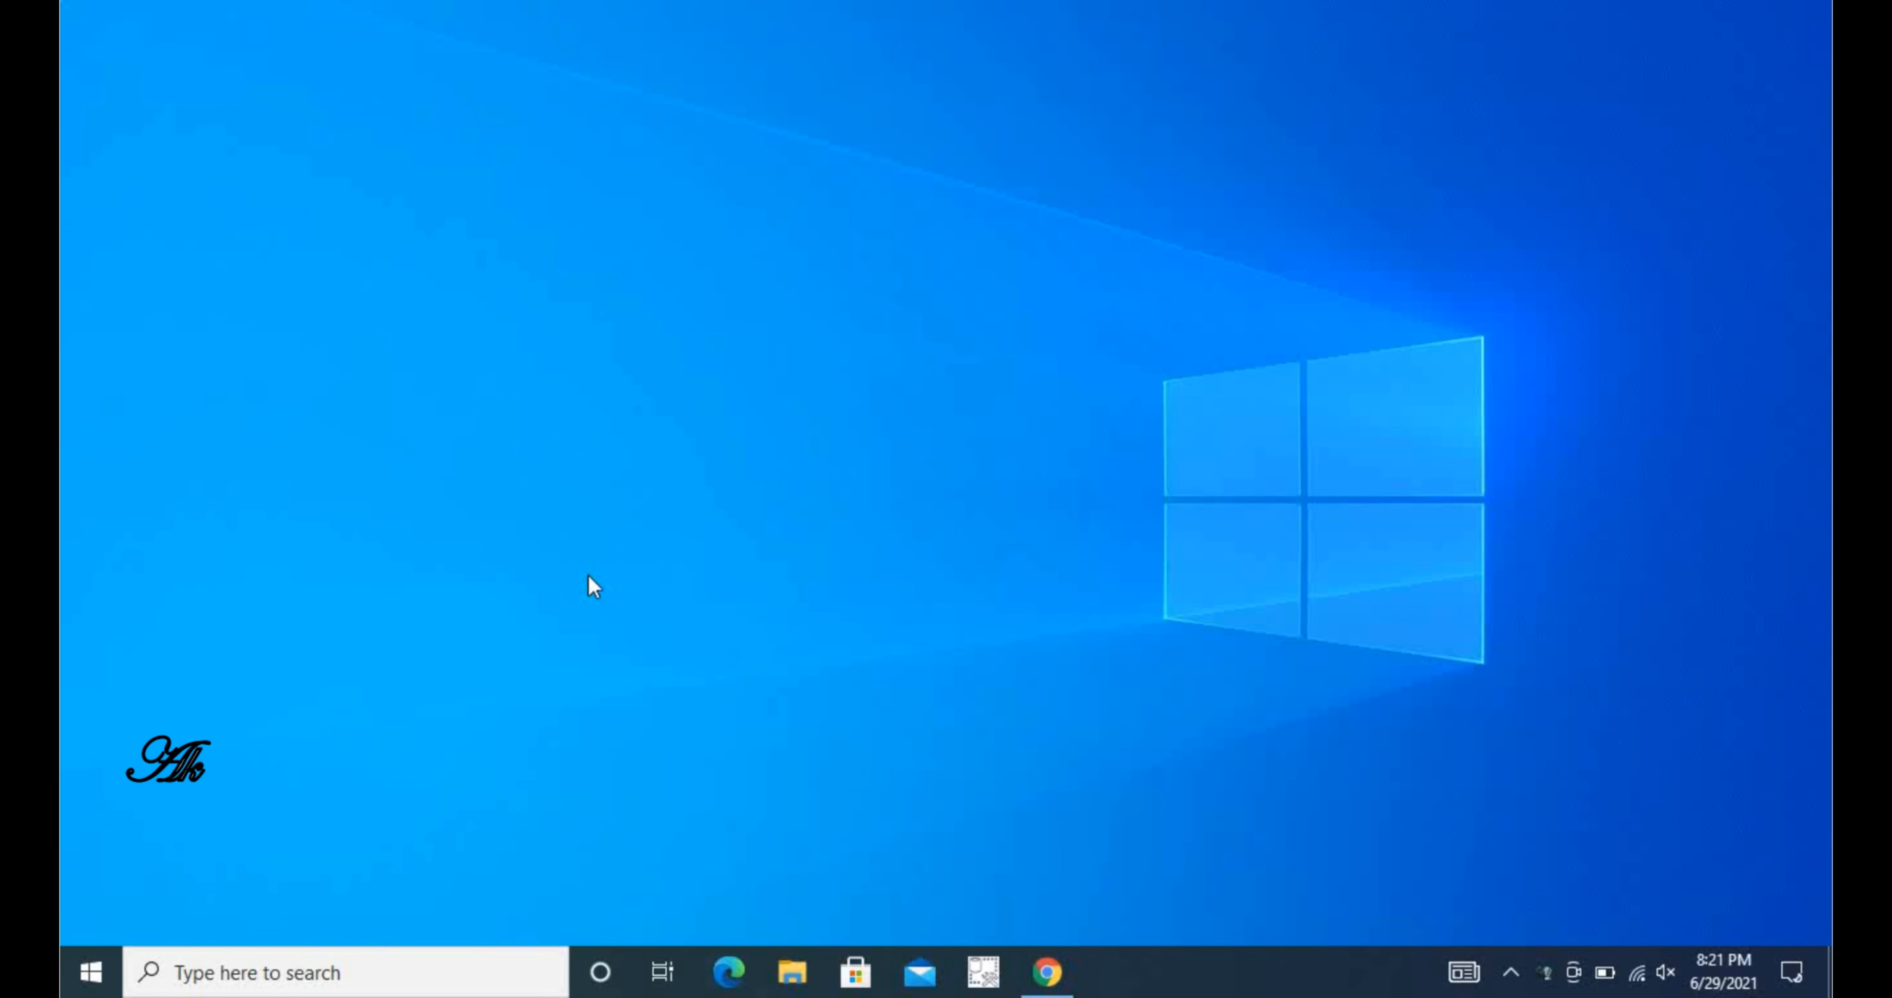
- Search Windows for "iis" to check whether IIS Manager is installed, and dismiss the search
key(super)
text(iis)
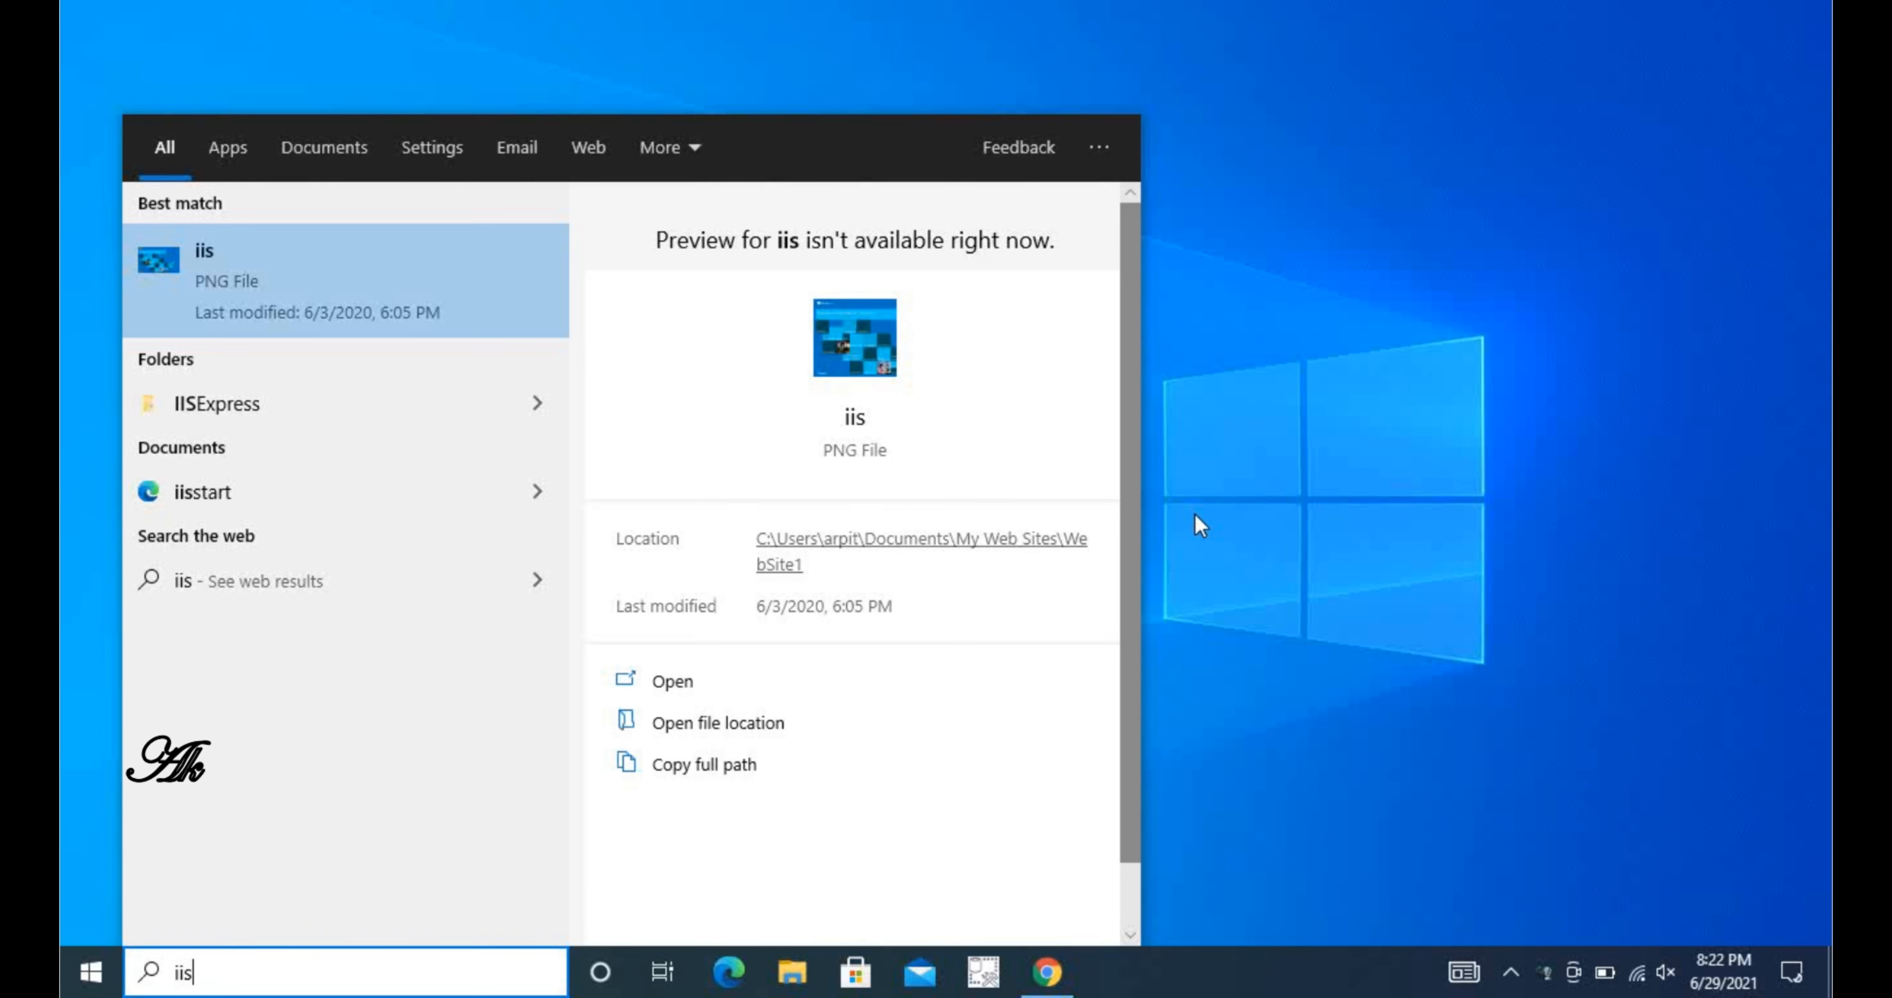
click(1195, 514)
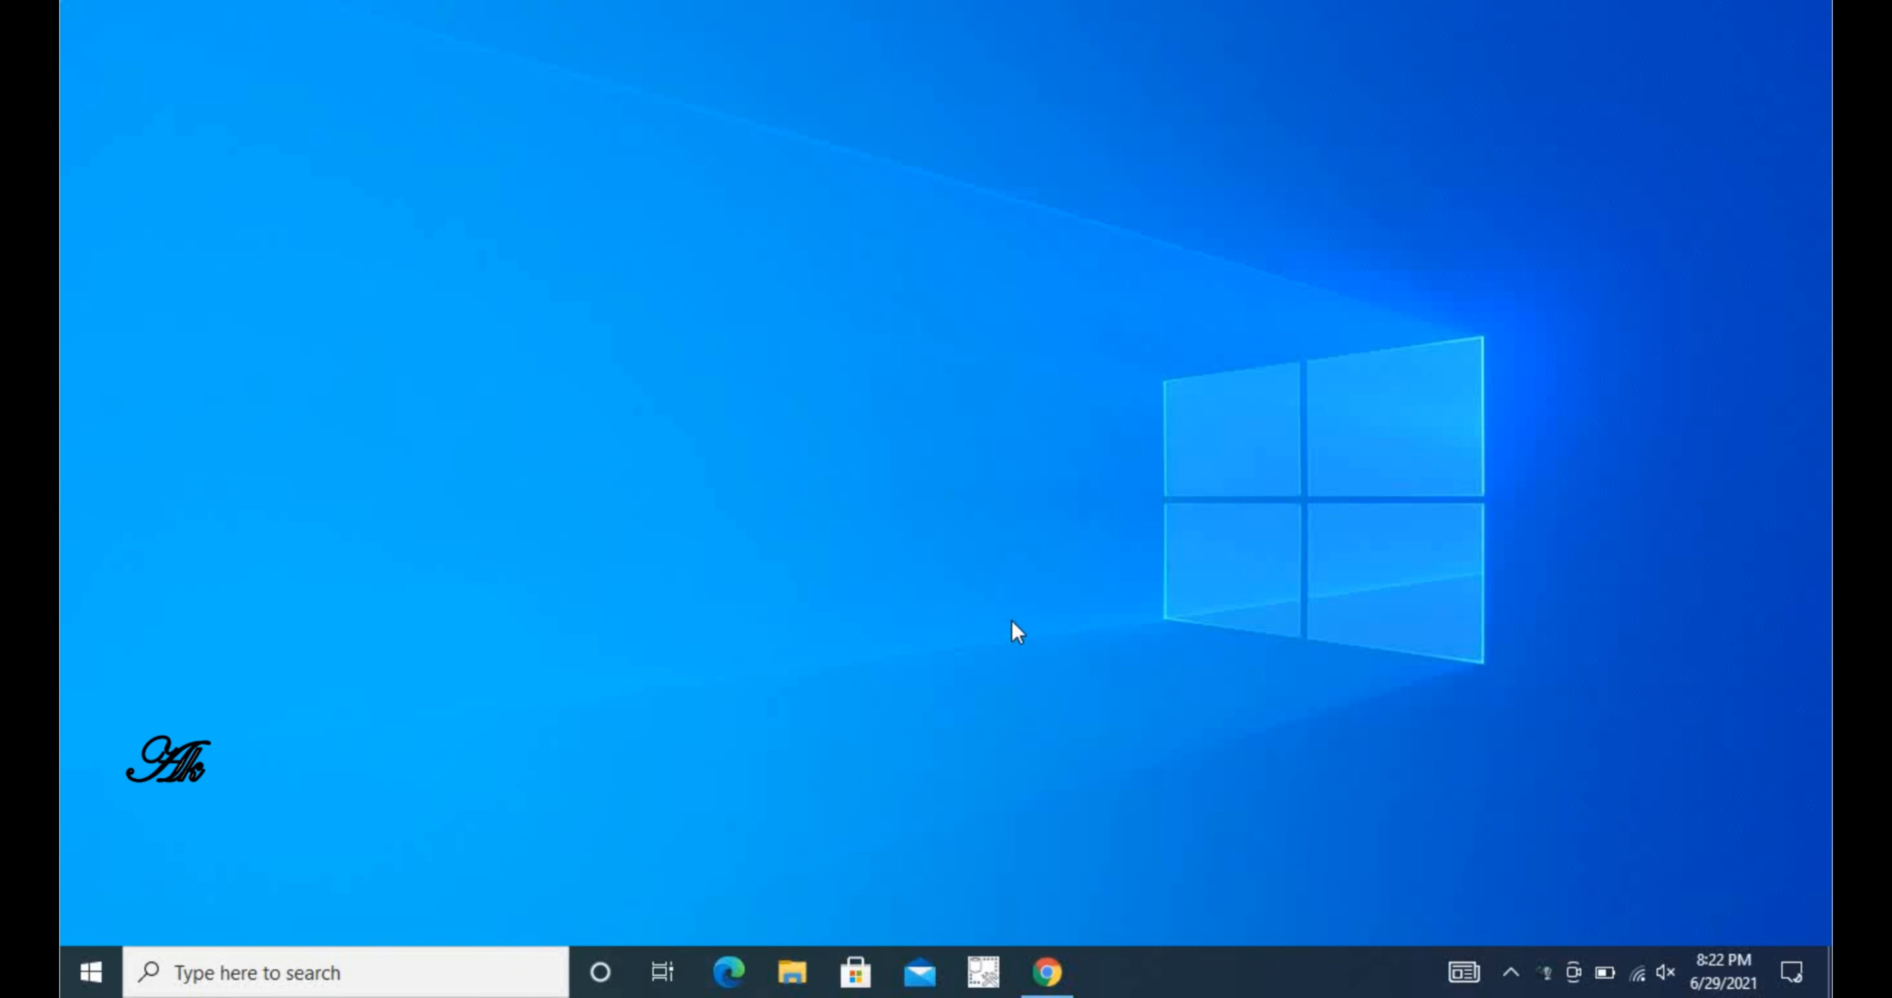
- Open the dialog for turning Windows features on or off from Programs and Features in Control Panel
key(super)
text(cont)
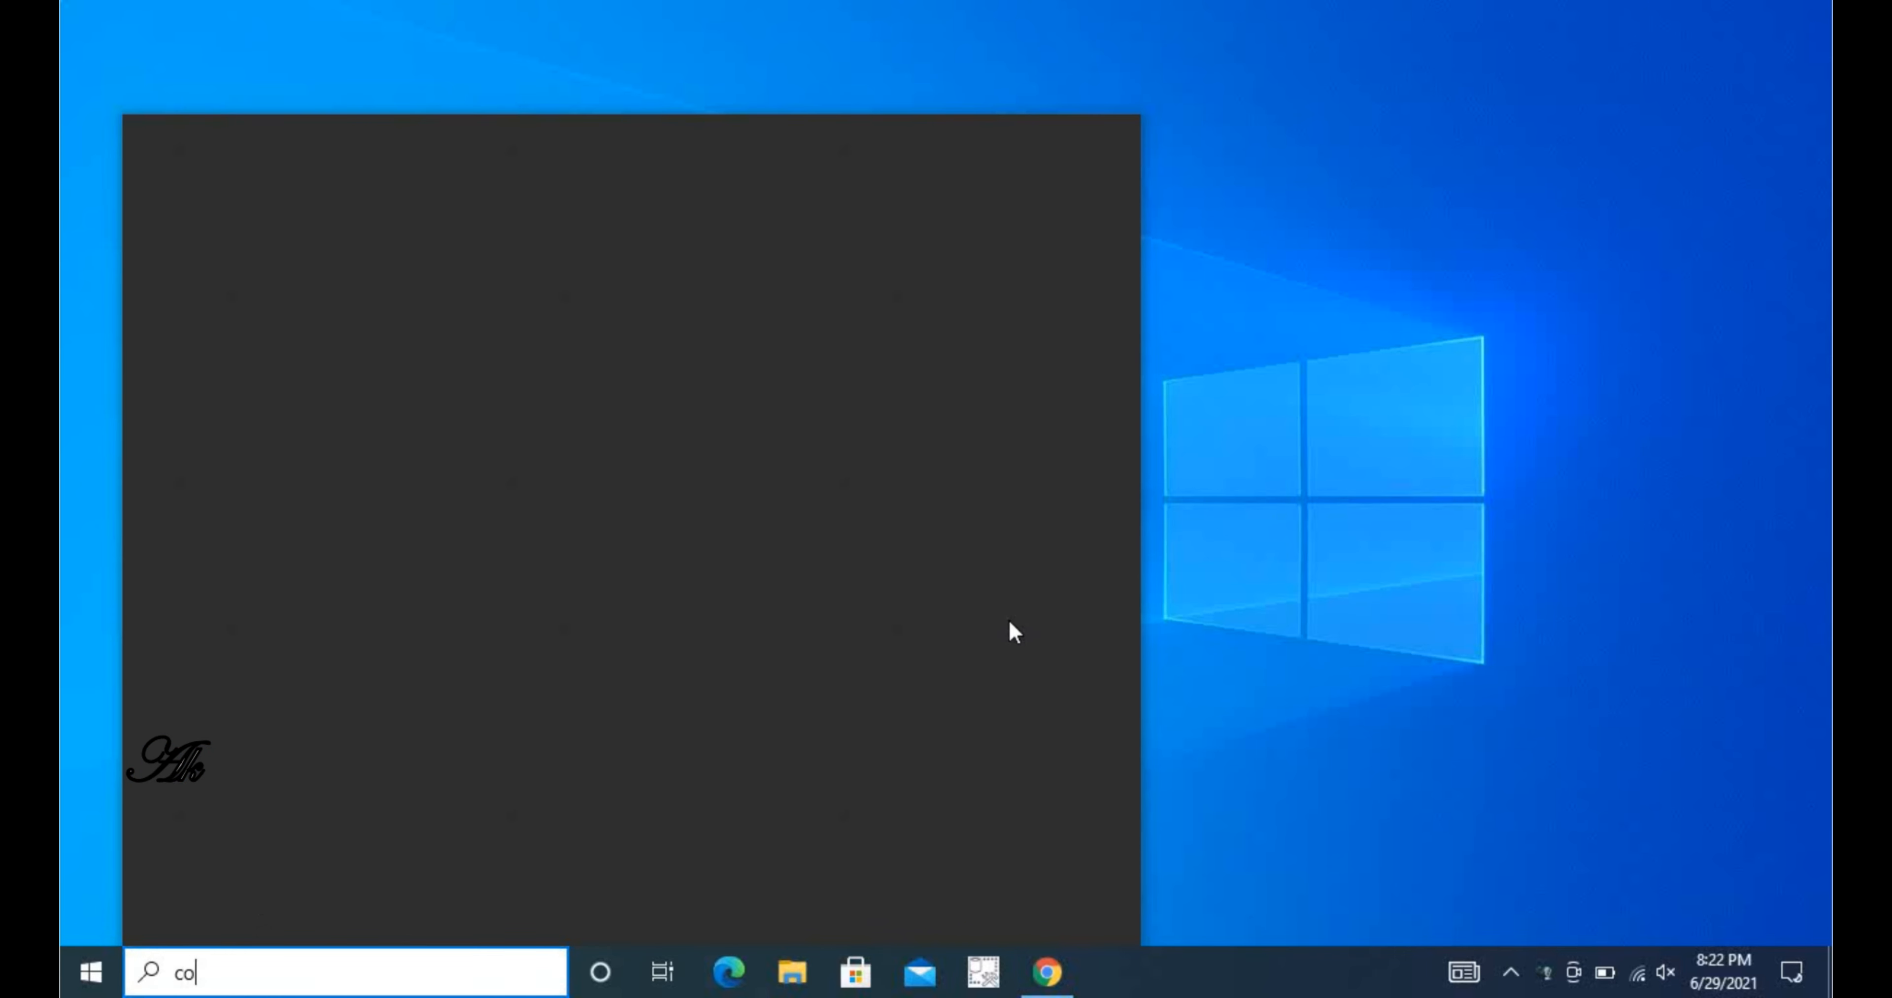
key(Return)
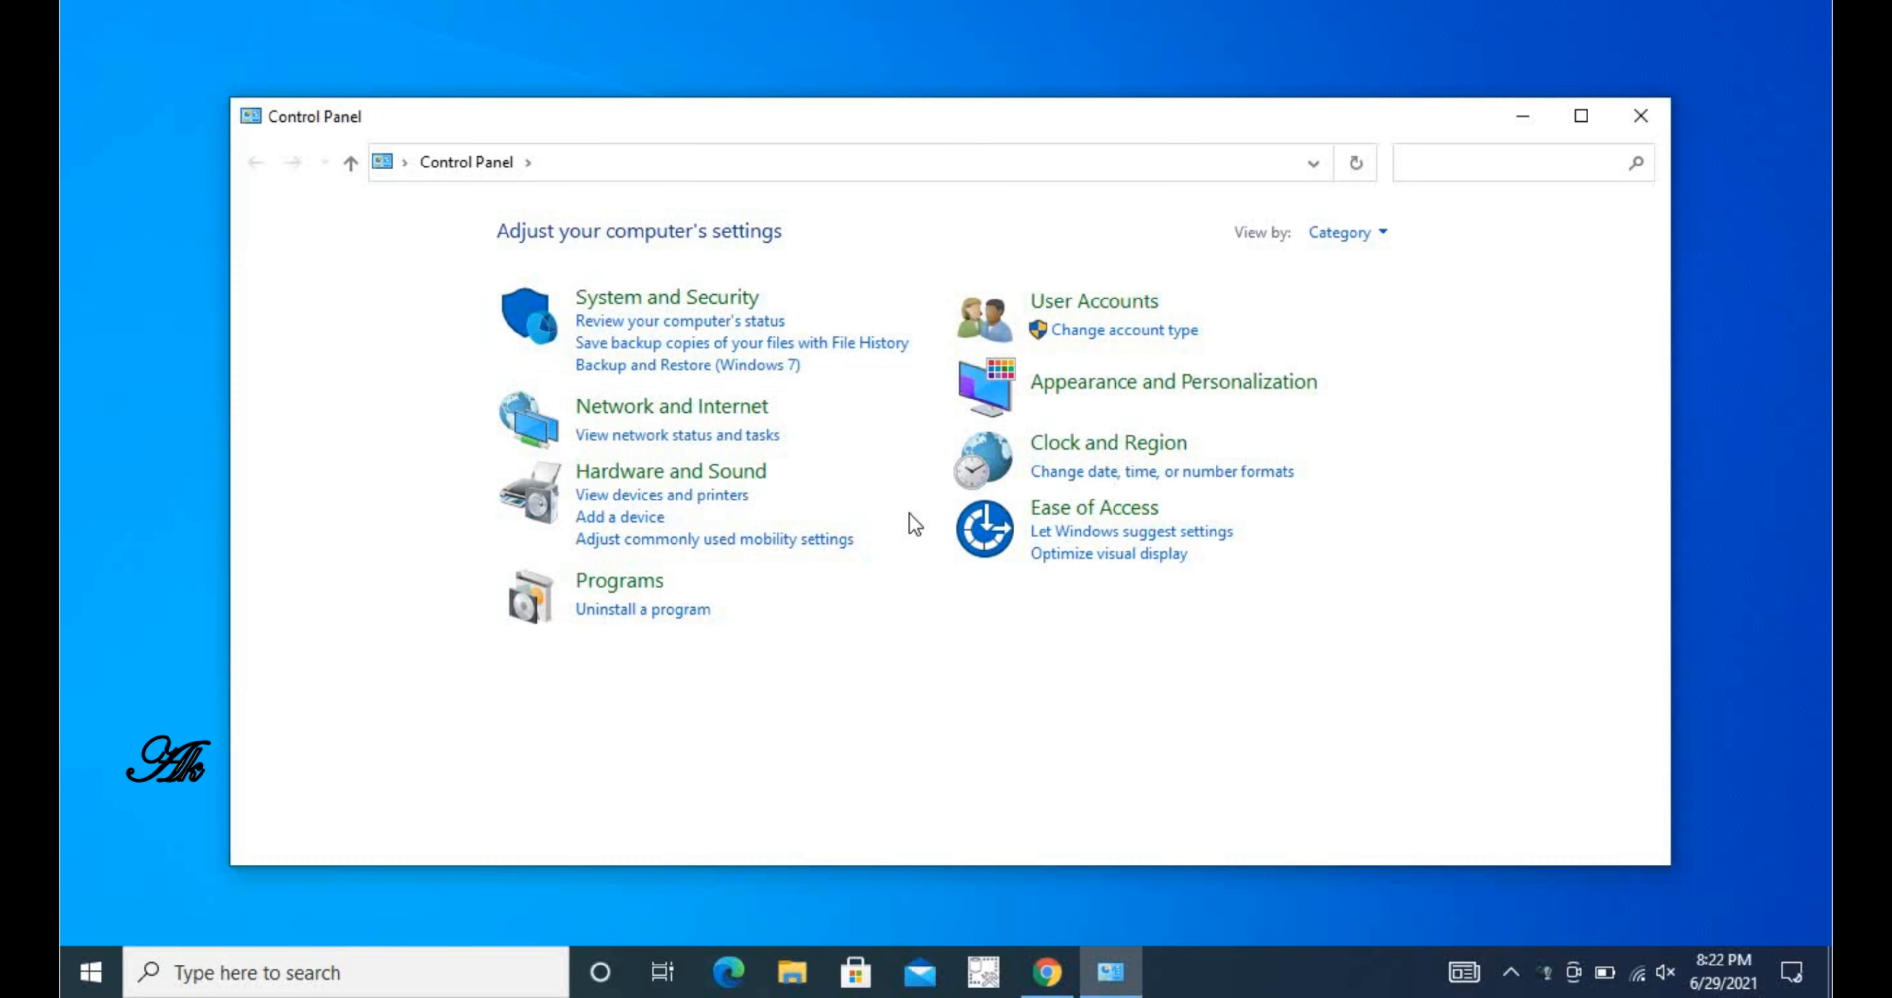
click(625, 591)
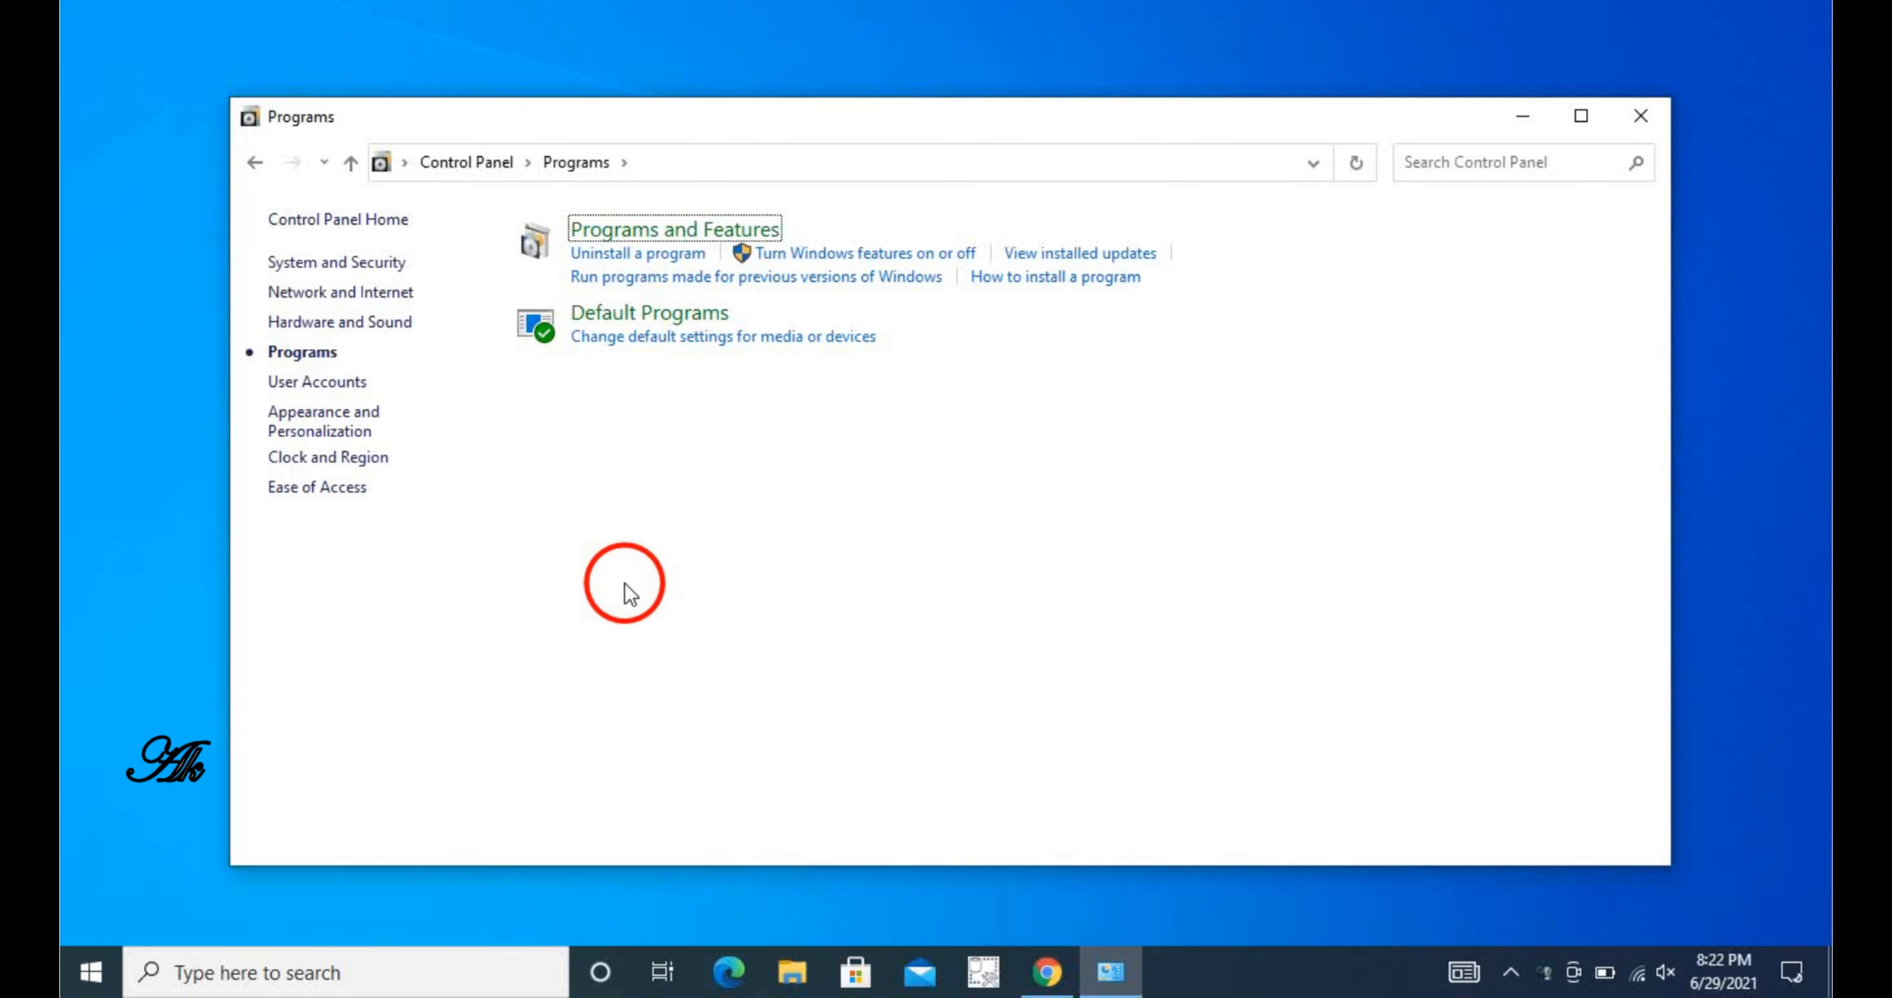
click(628, 234)
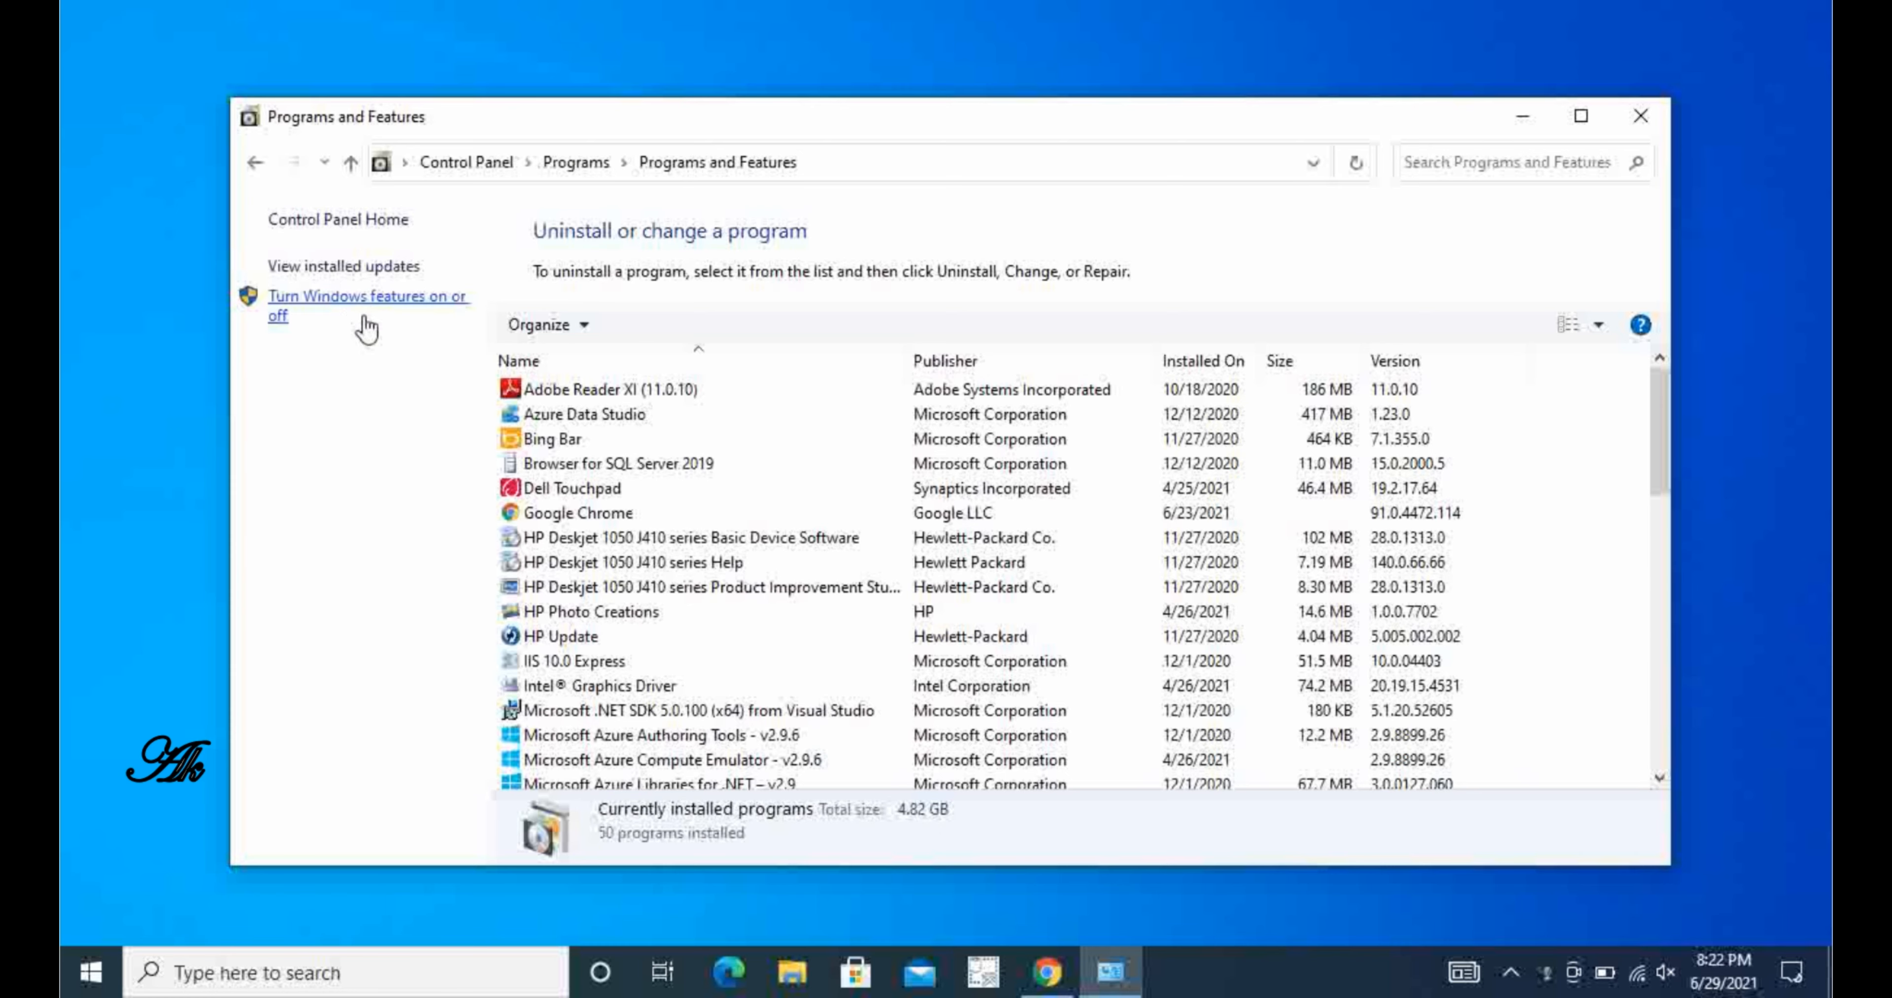
click(356, 309)
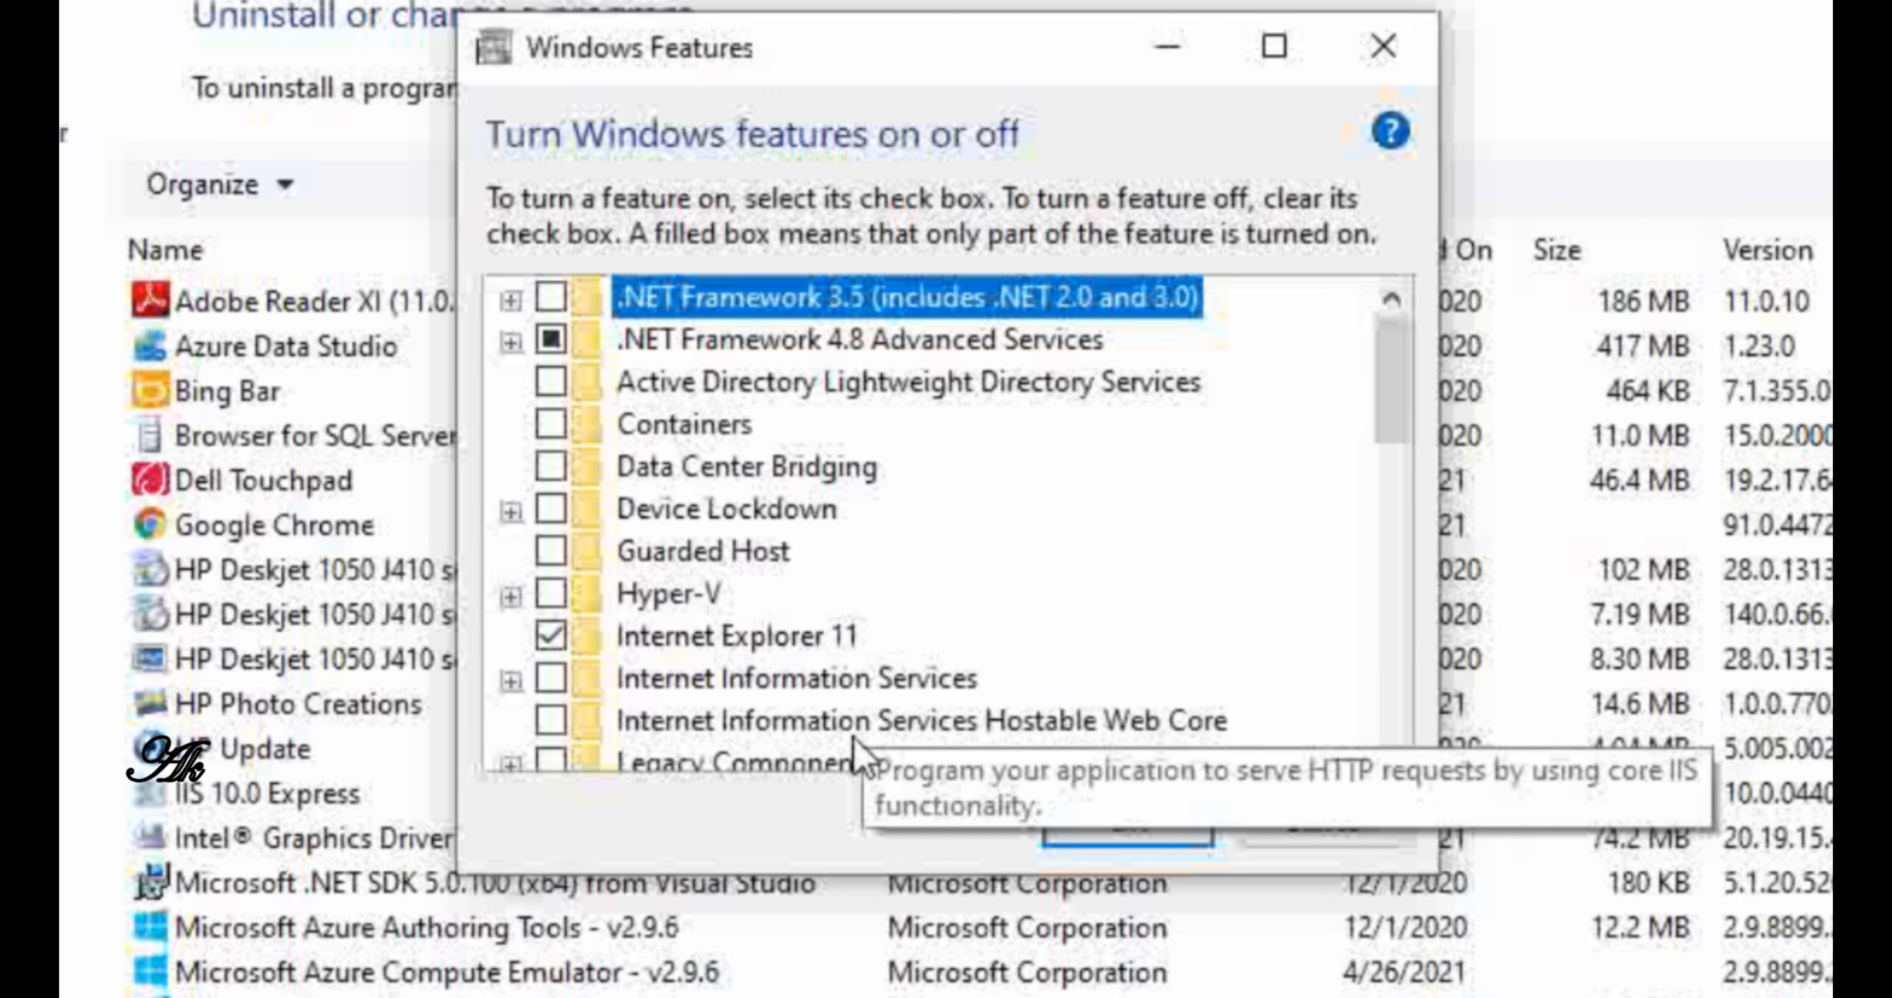
- Expand Internet Information Services in the Windows features list and turn it on with its default components
click(1396, 756)
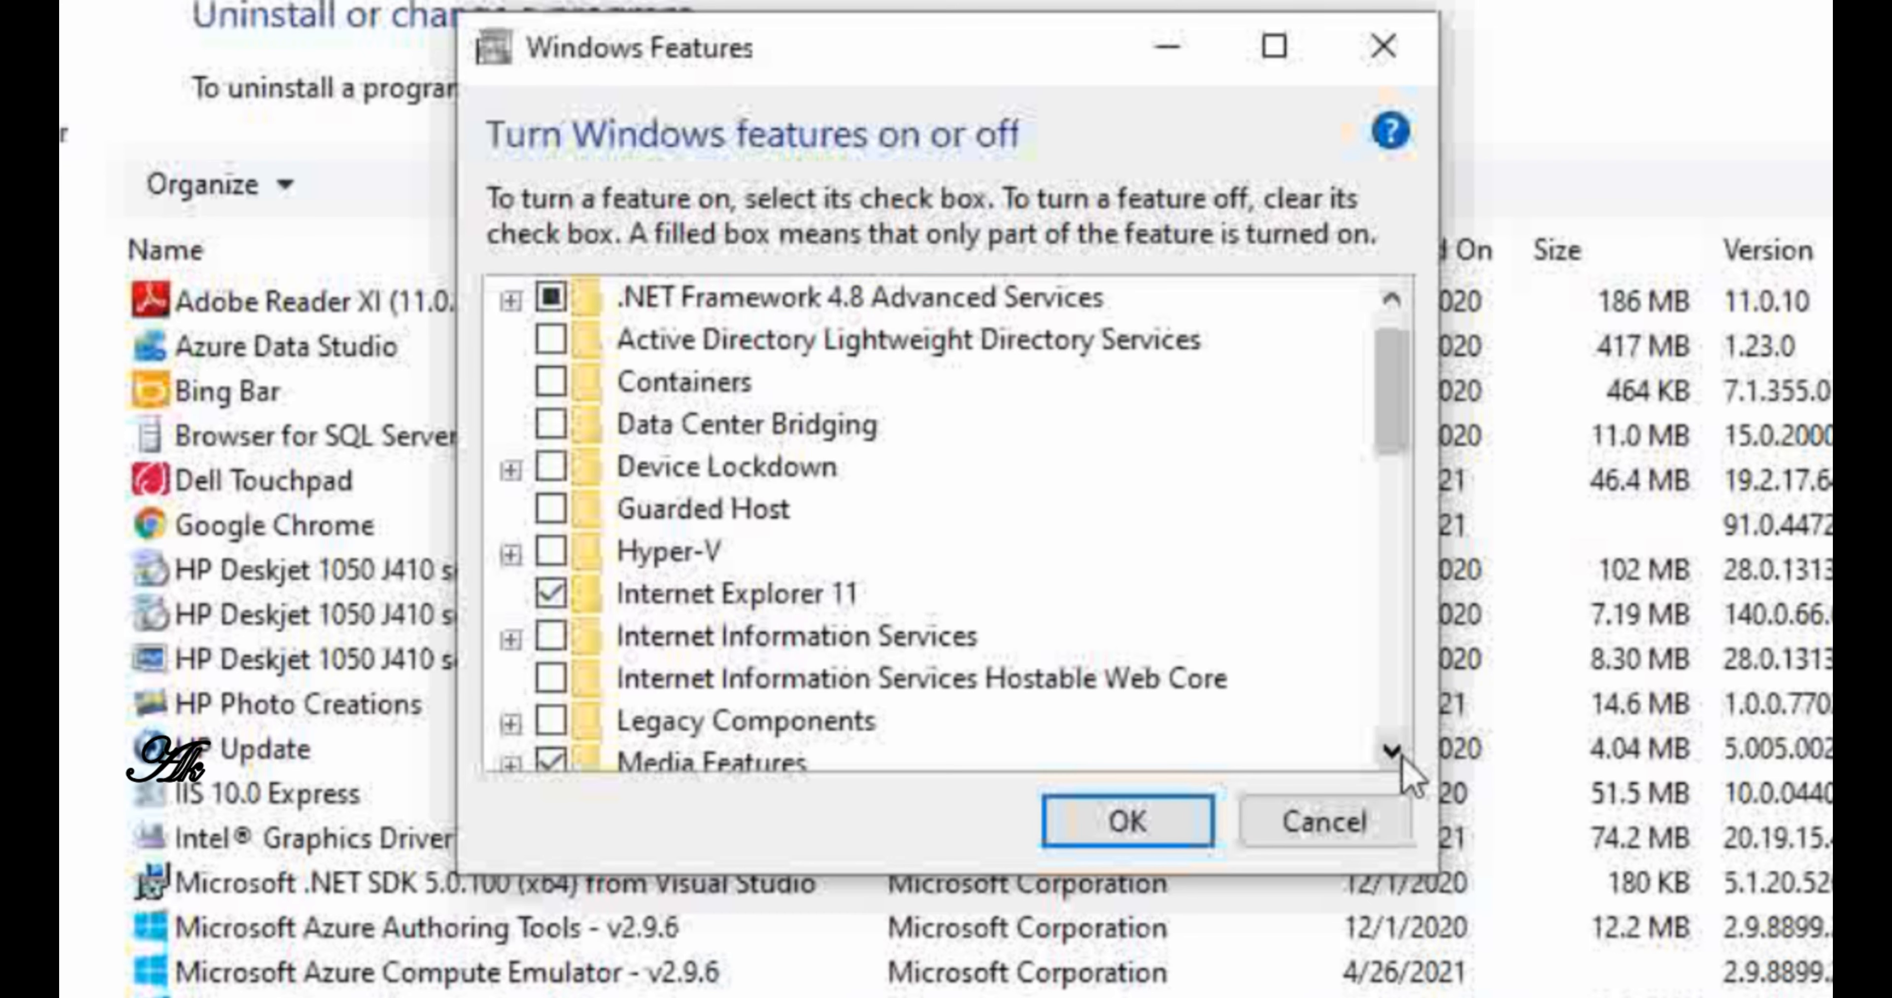
click(1396, 755)
click(1392, 752)
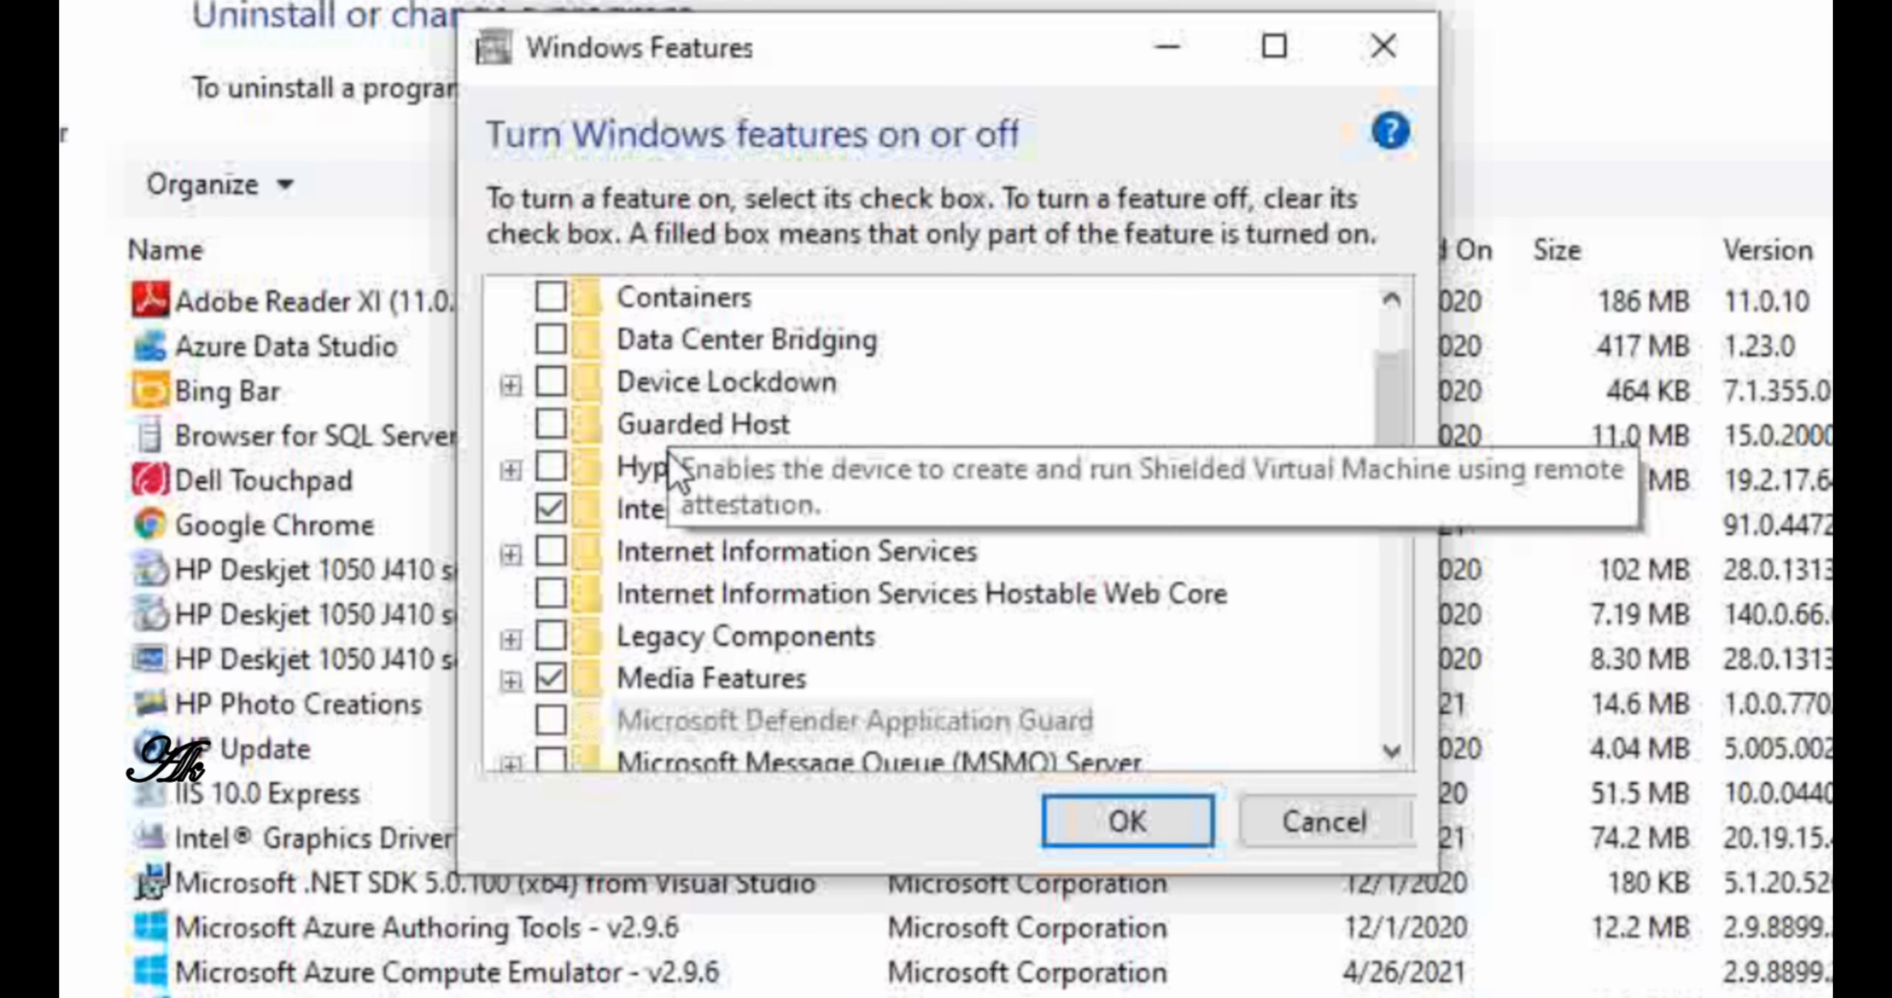
mouse_move(675, 694)
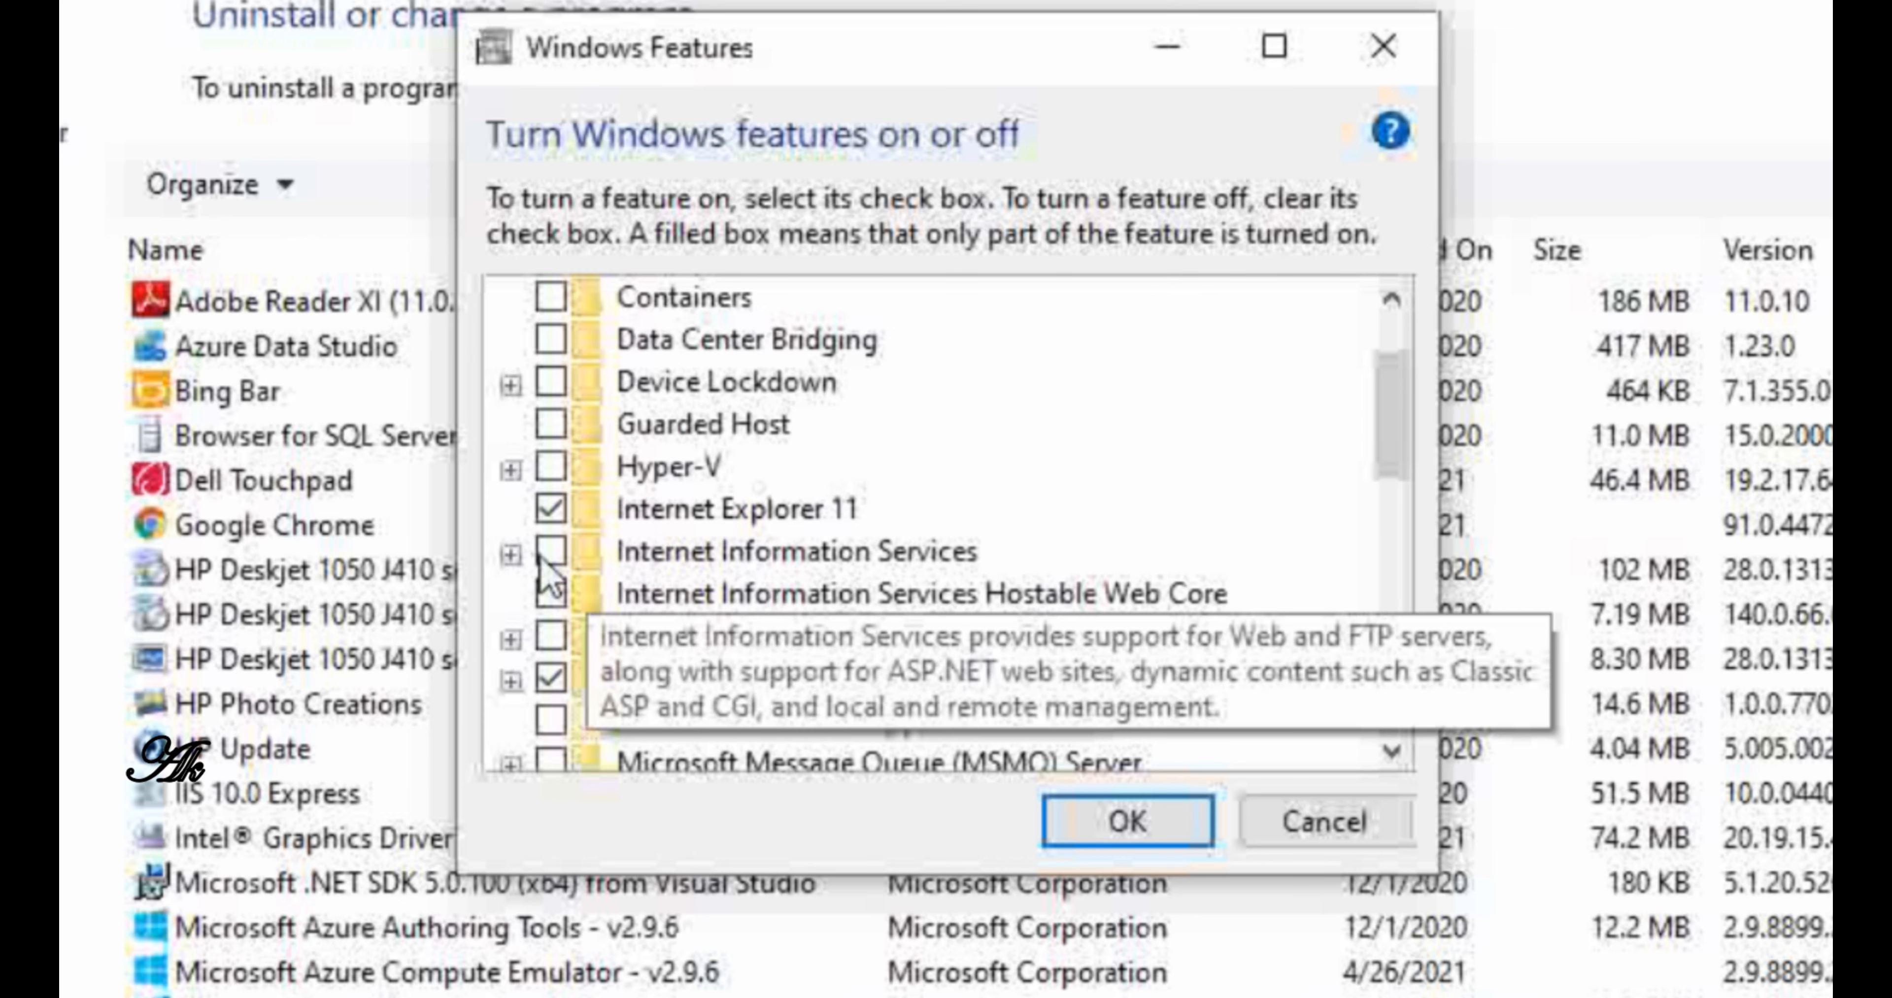
click(510, 554)
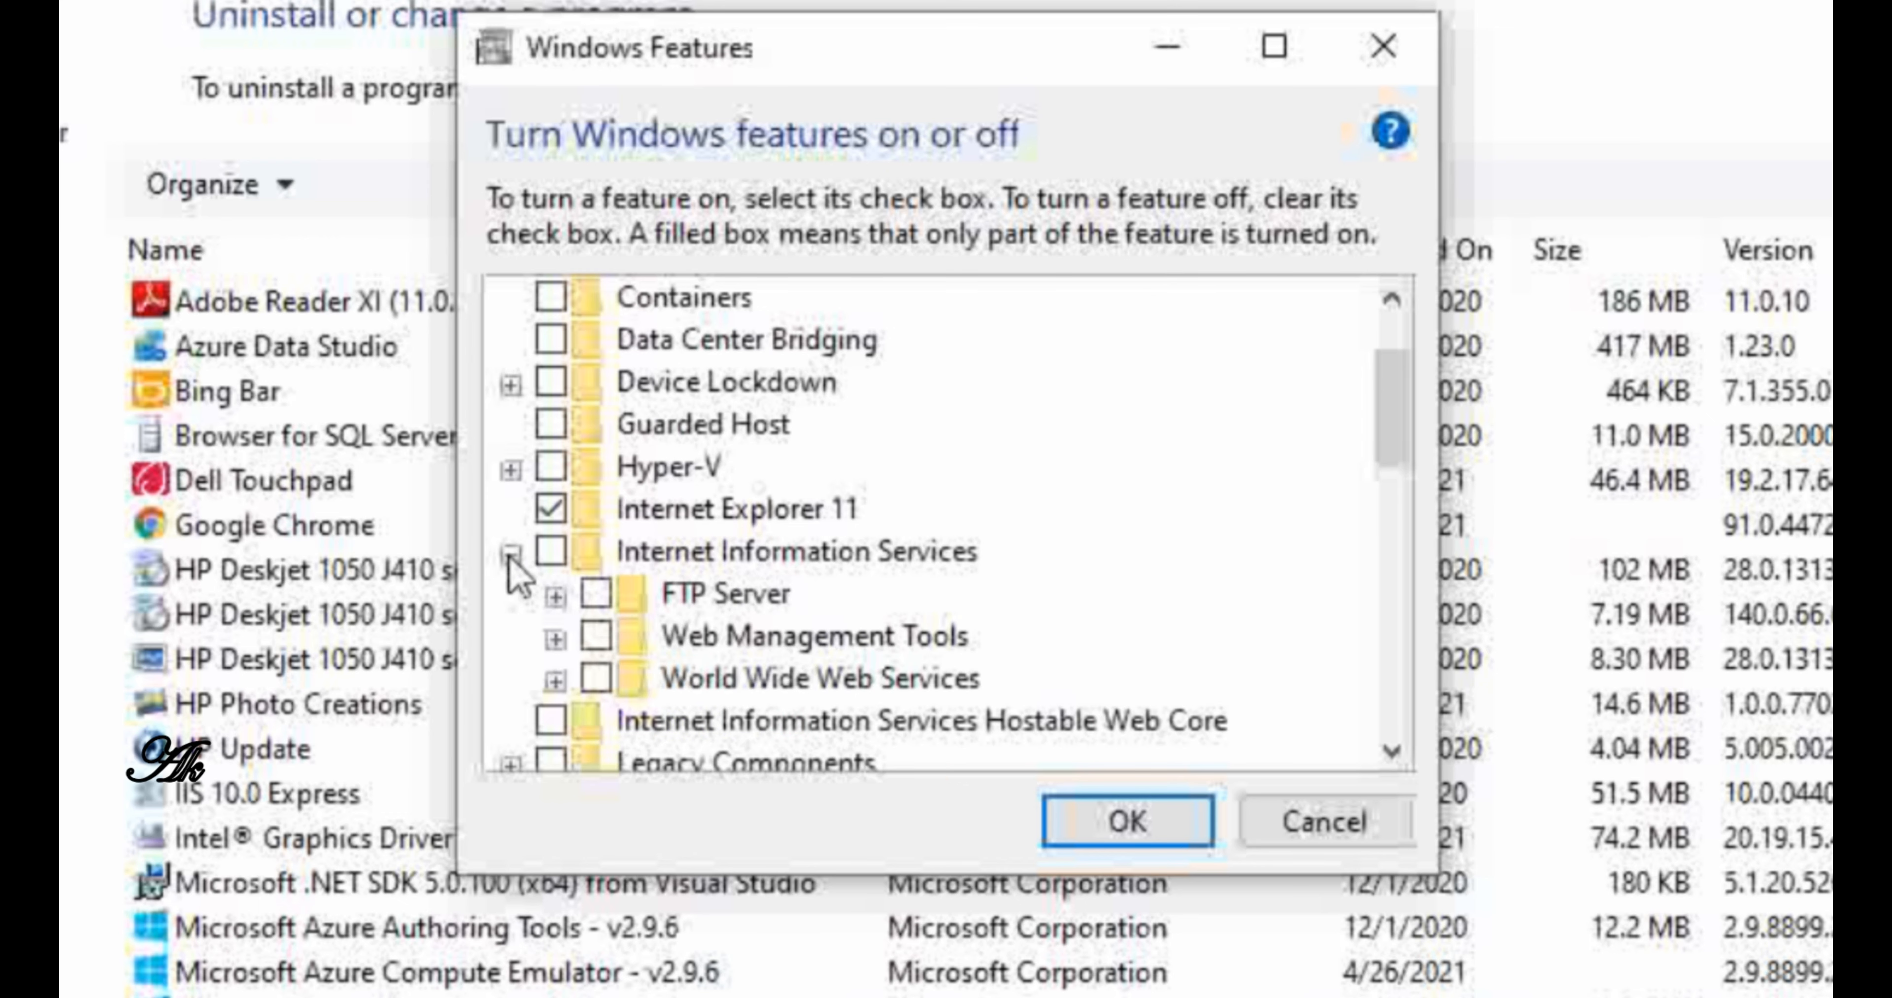
click(551, 551)
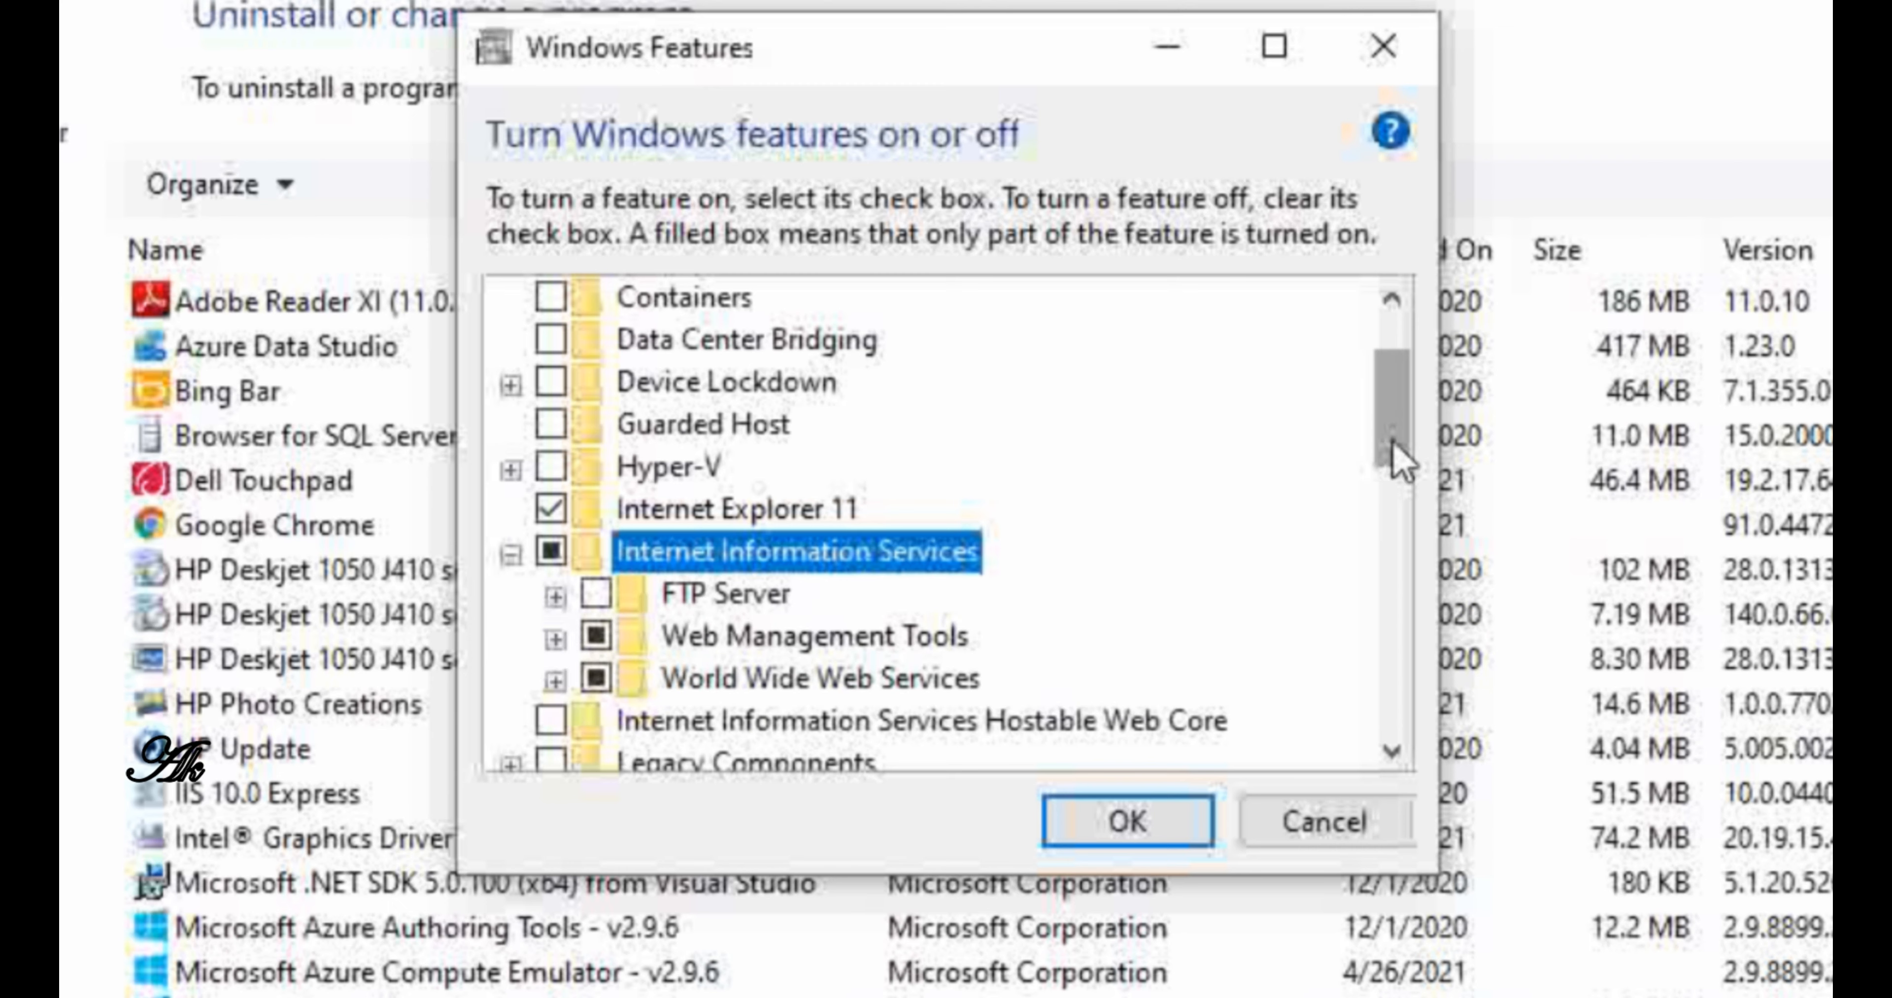
- Turn on .NET Framework 3.5 (includes .NET 2.0 and 3.0), checking its subcomponents and collapsing them again
scroll(1399, 459, up, 1)
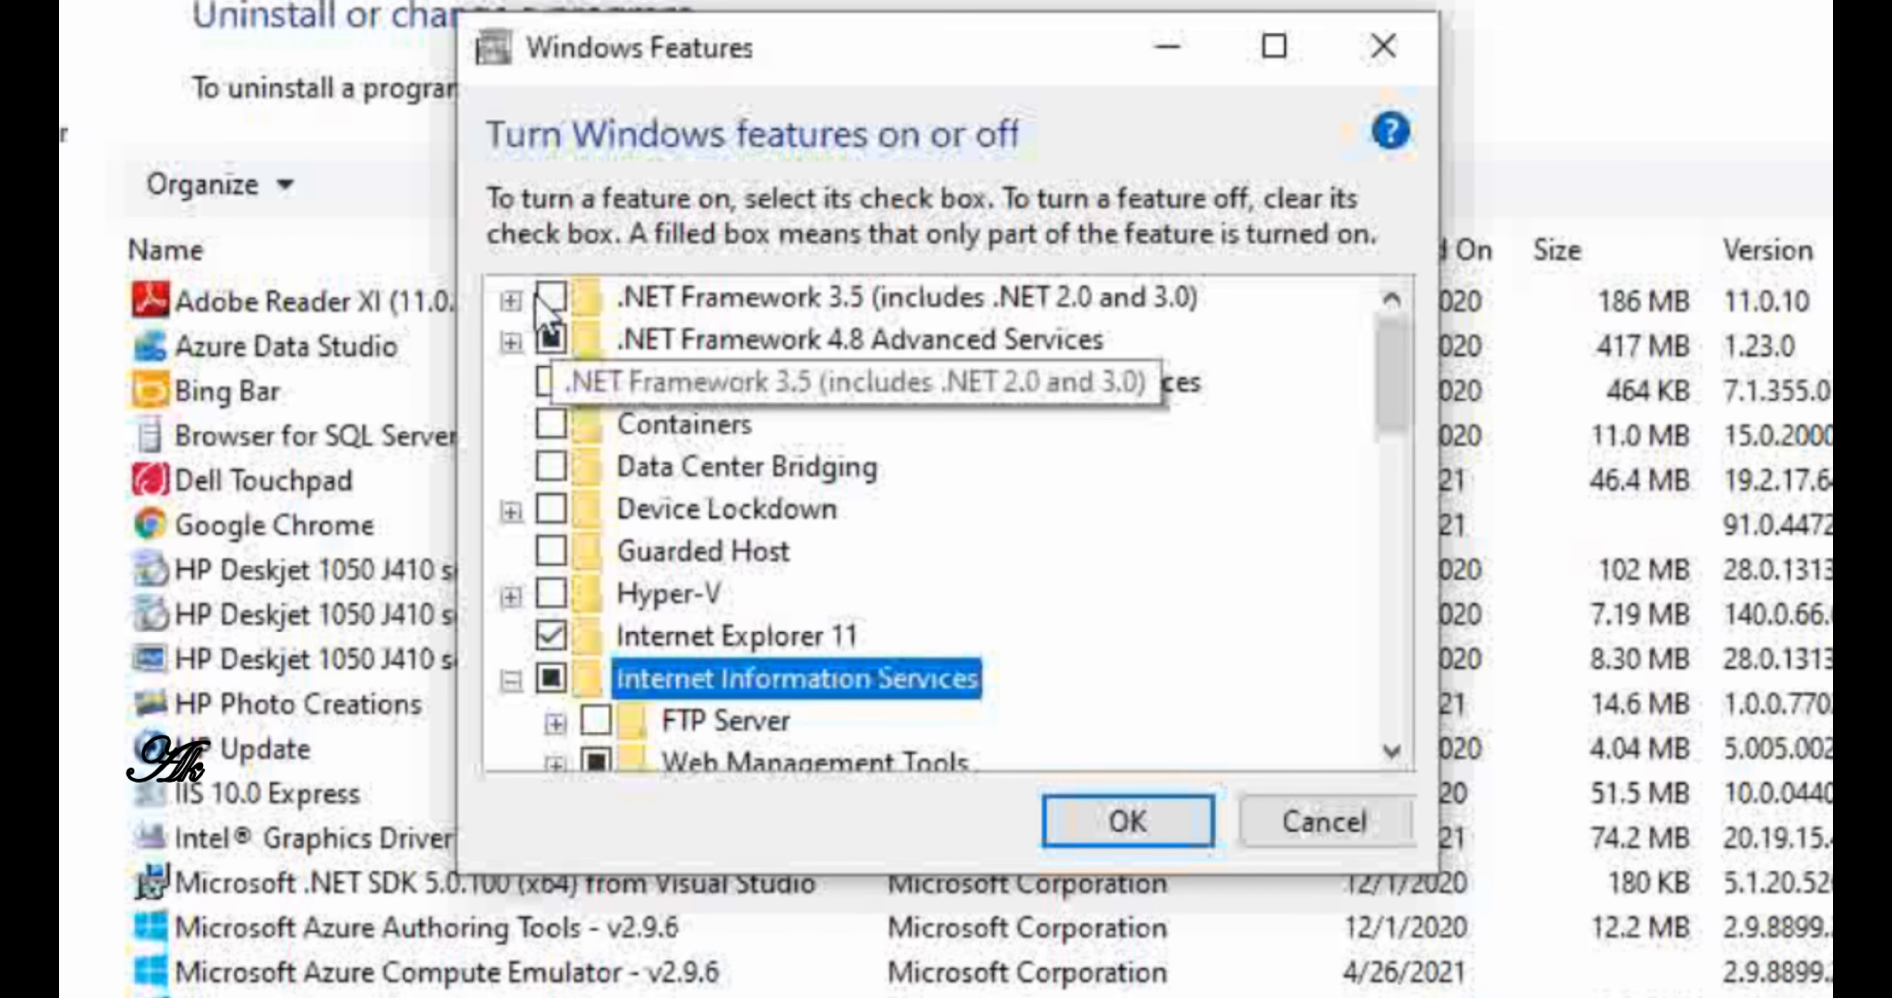
click(511, 300)
click(551, 298)
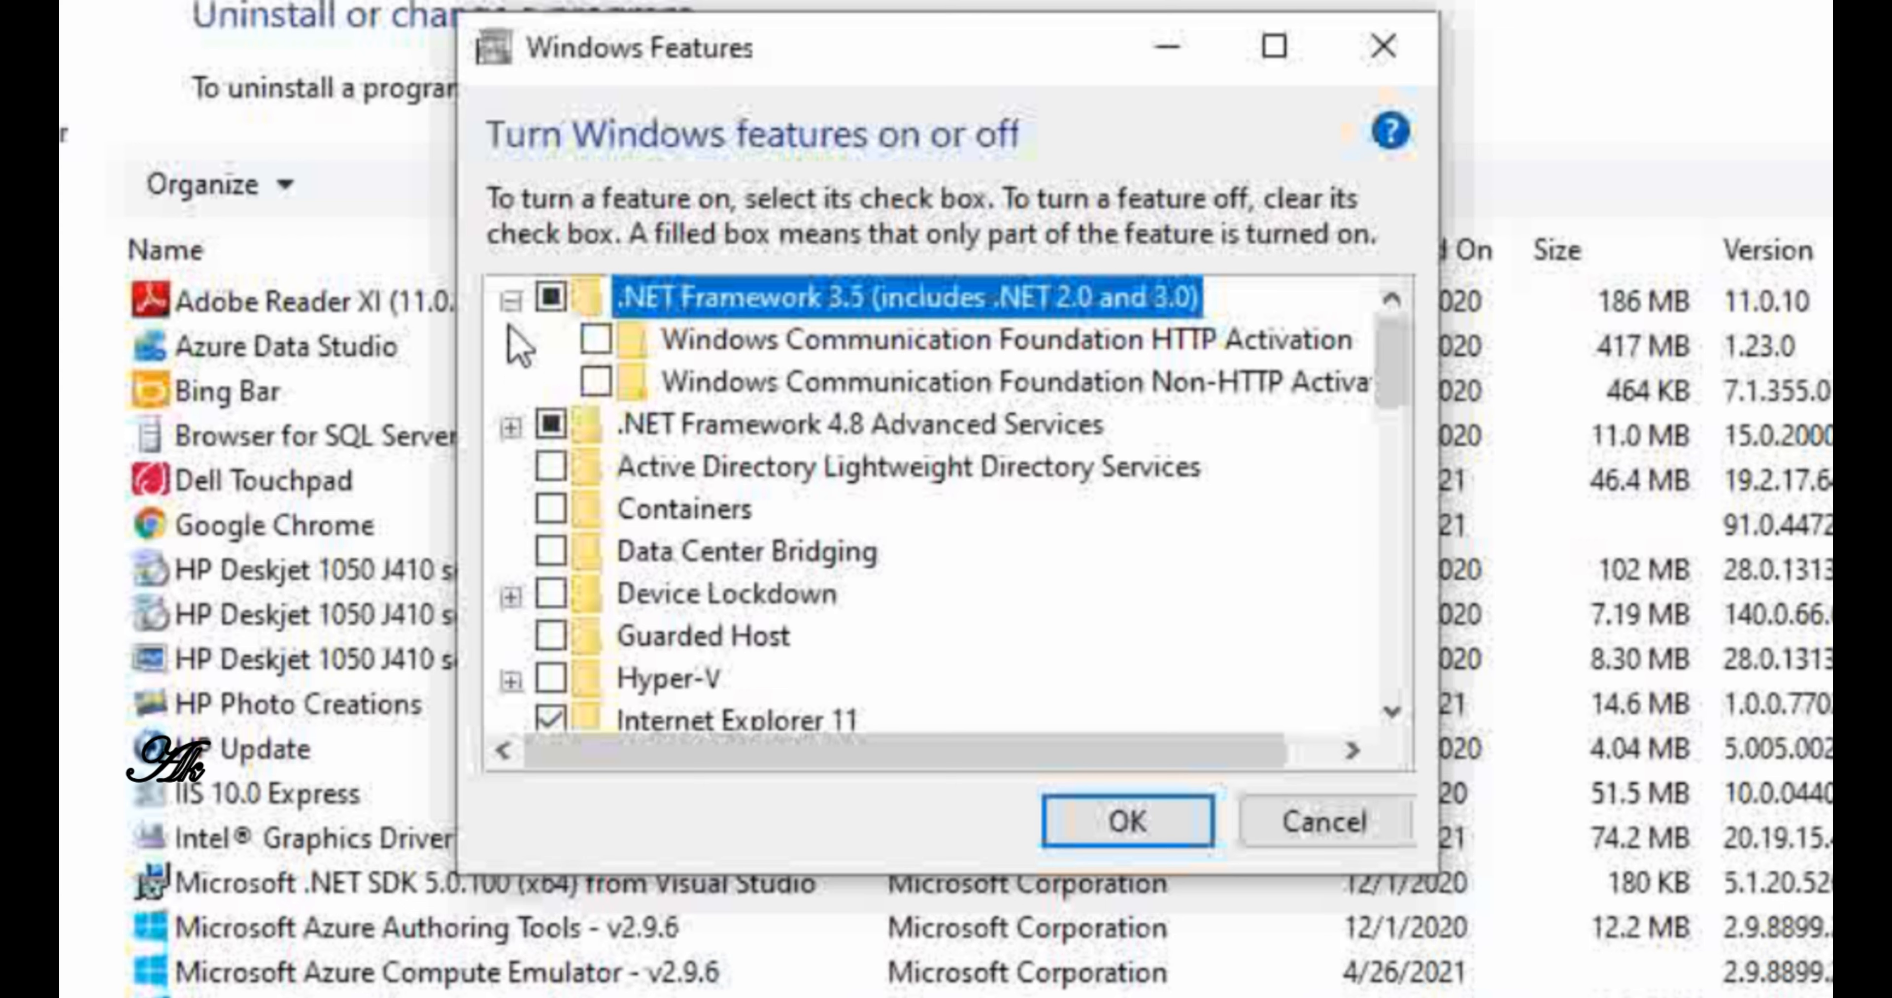
click(511, 301)
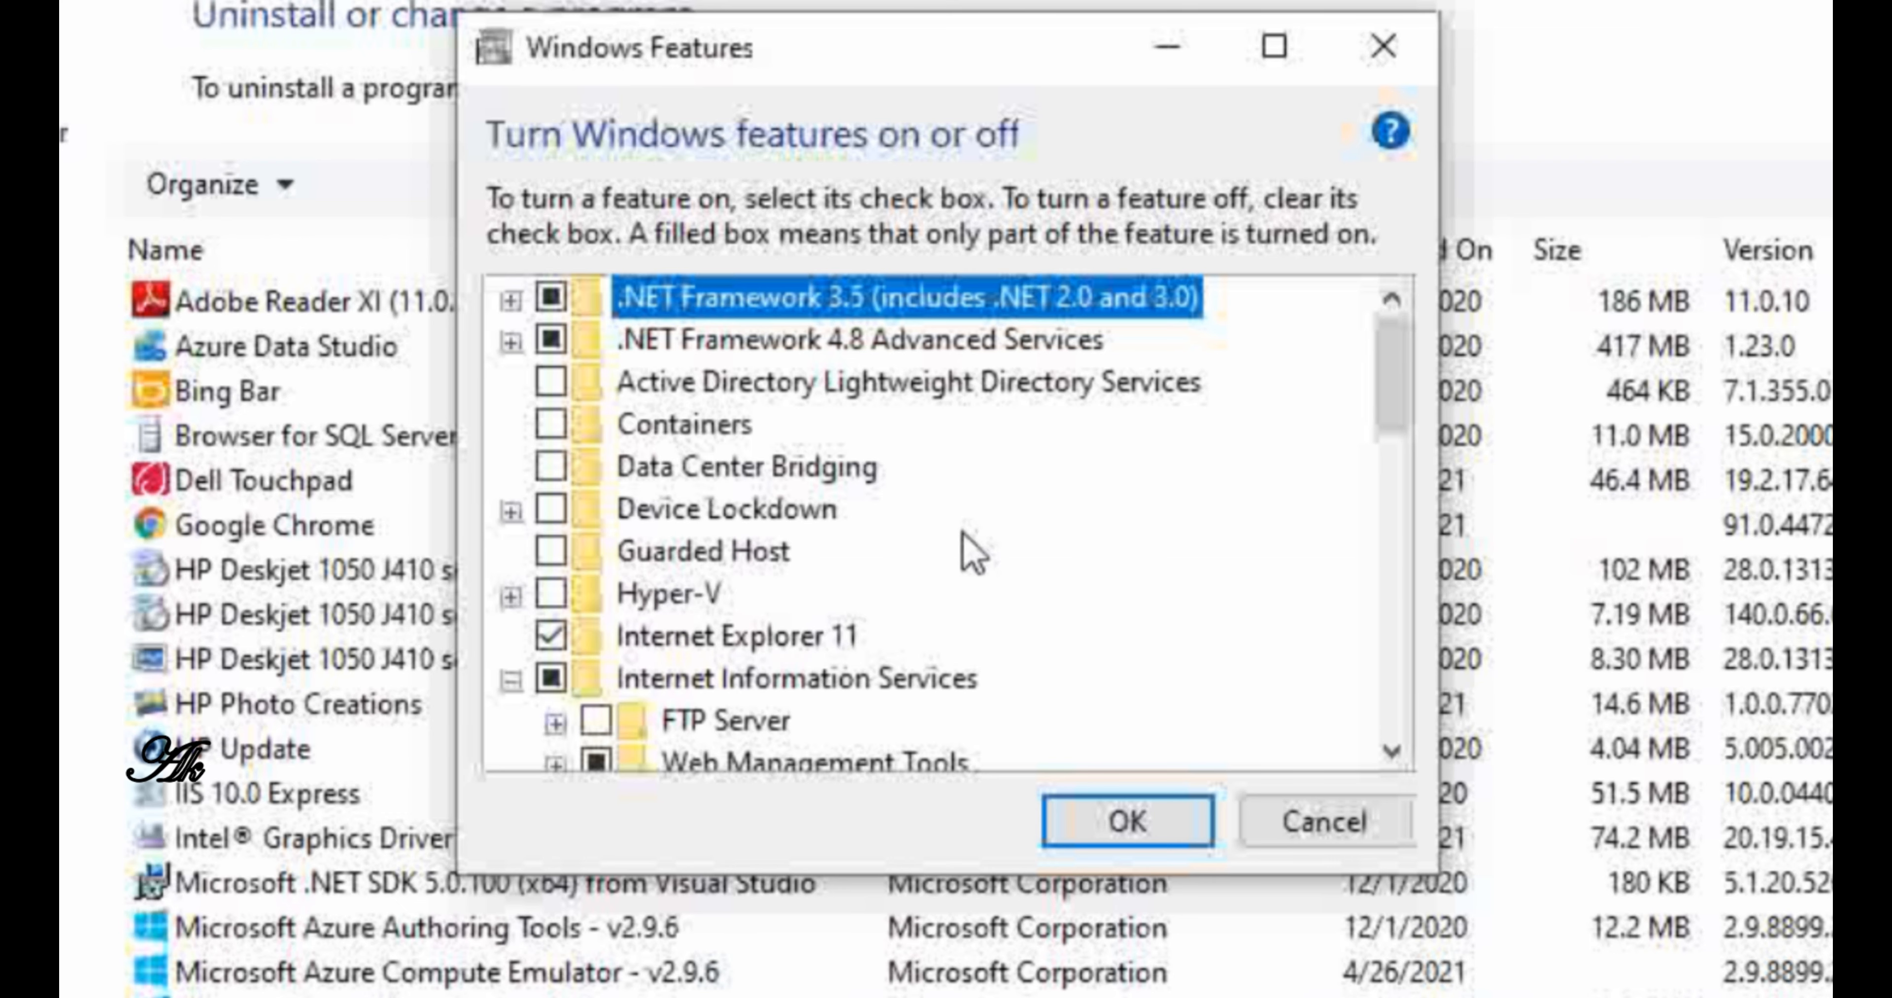
double_click(1391, 751)
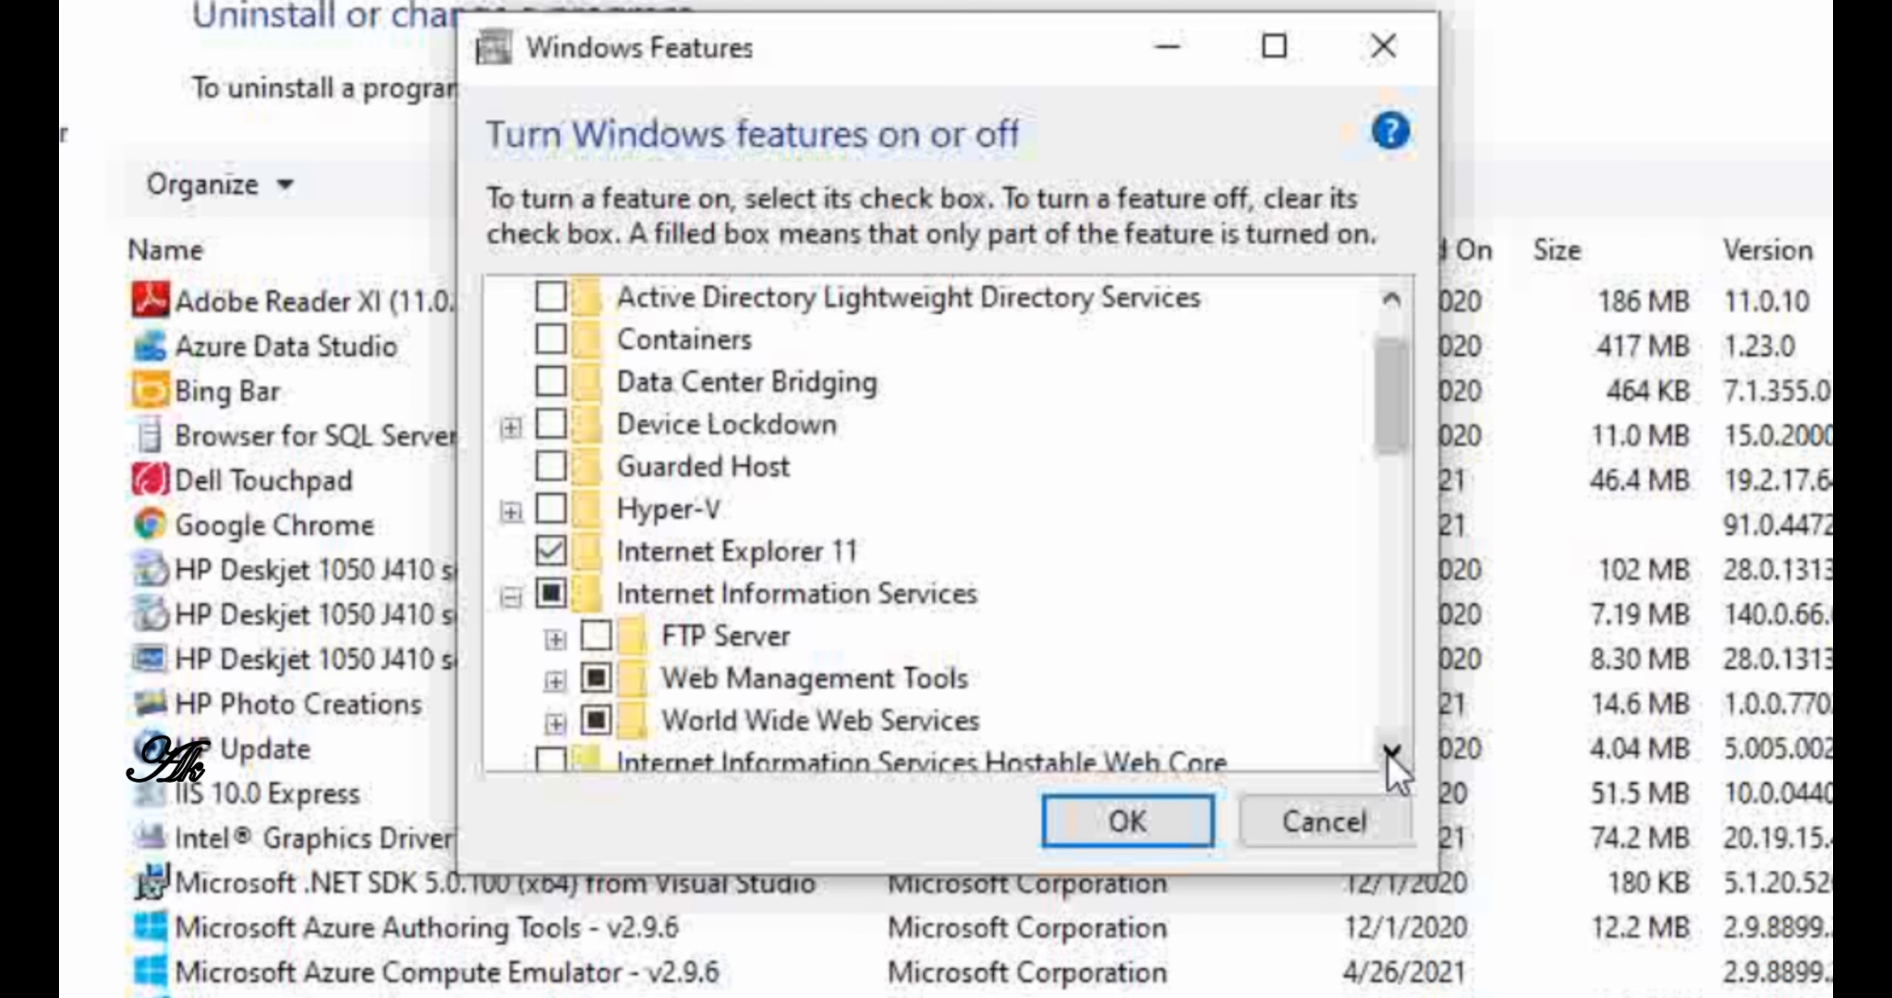
- Review the subcomponents of Web Management Tools and World Wide Web Services under Internet Information Services, then collapse the group
click(1391, 751)
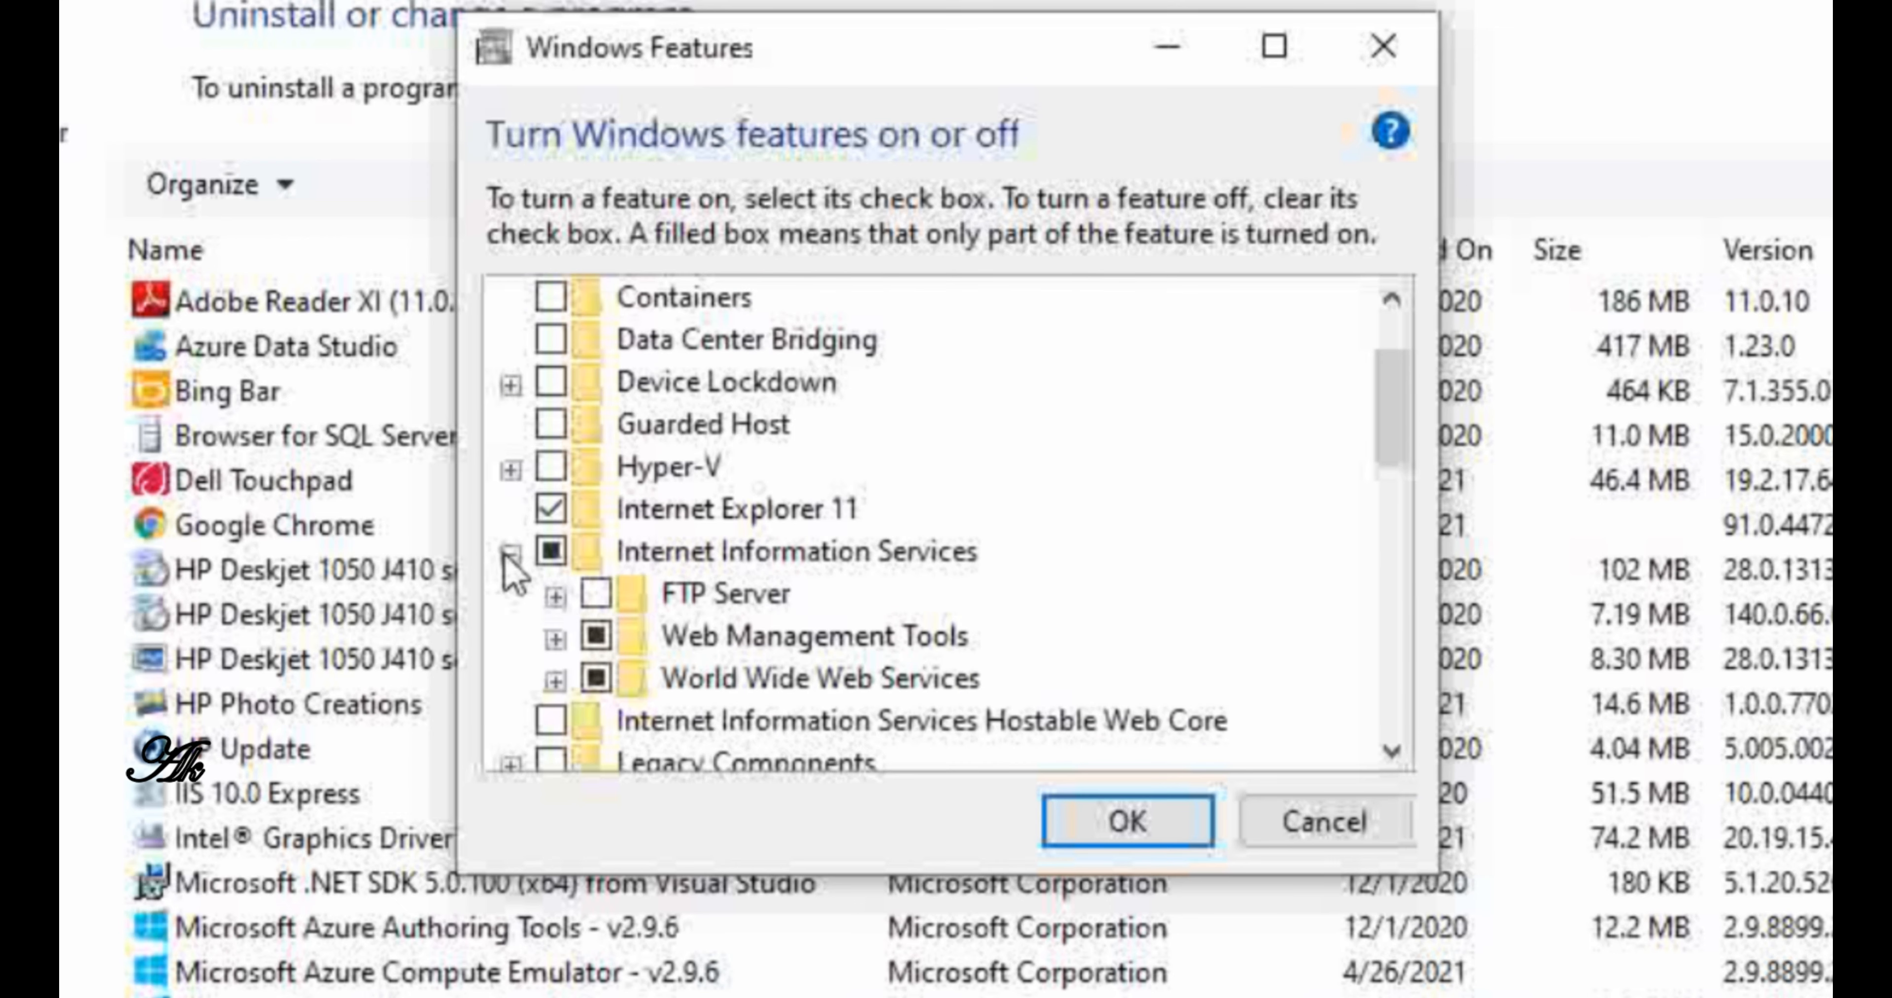
click(555, 638)
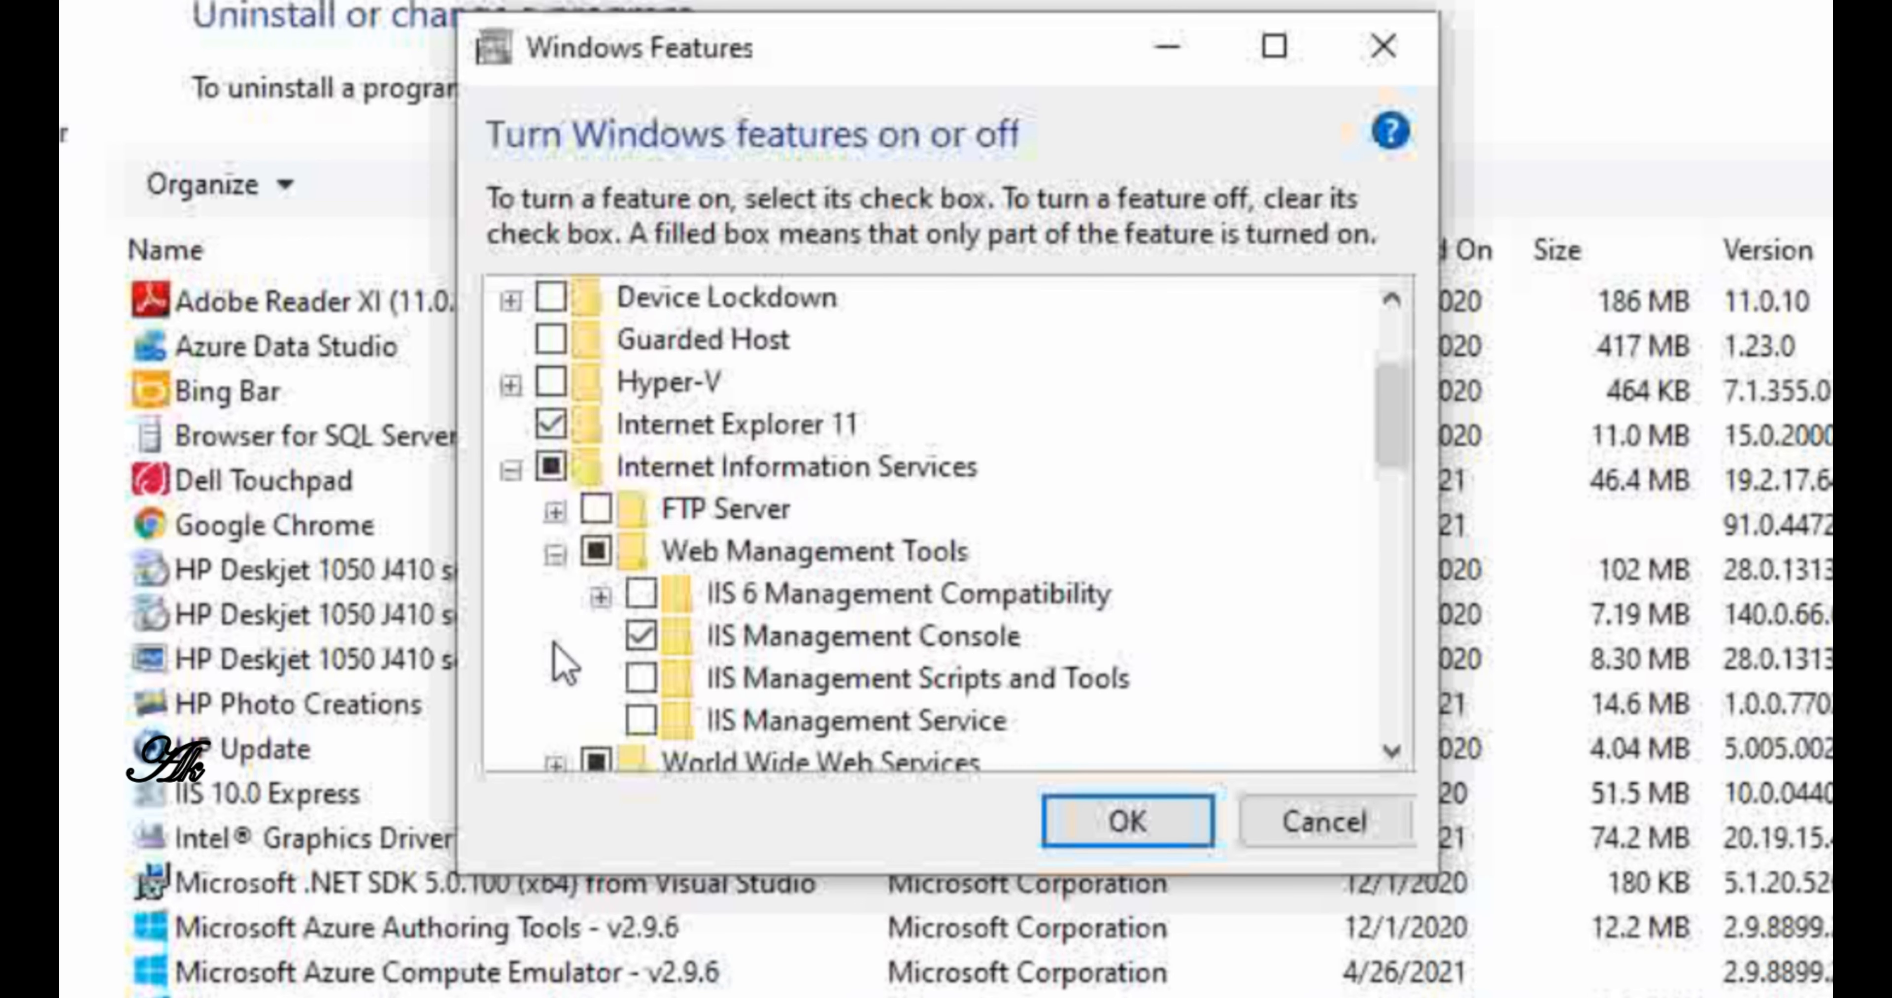
click(556, 556)
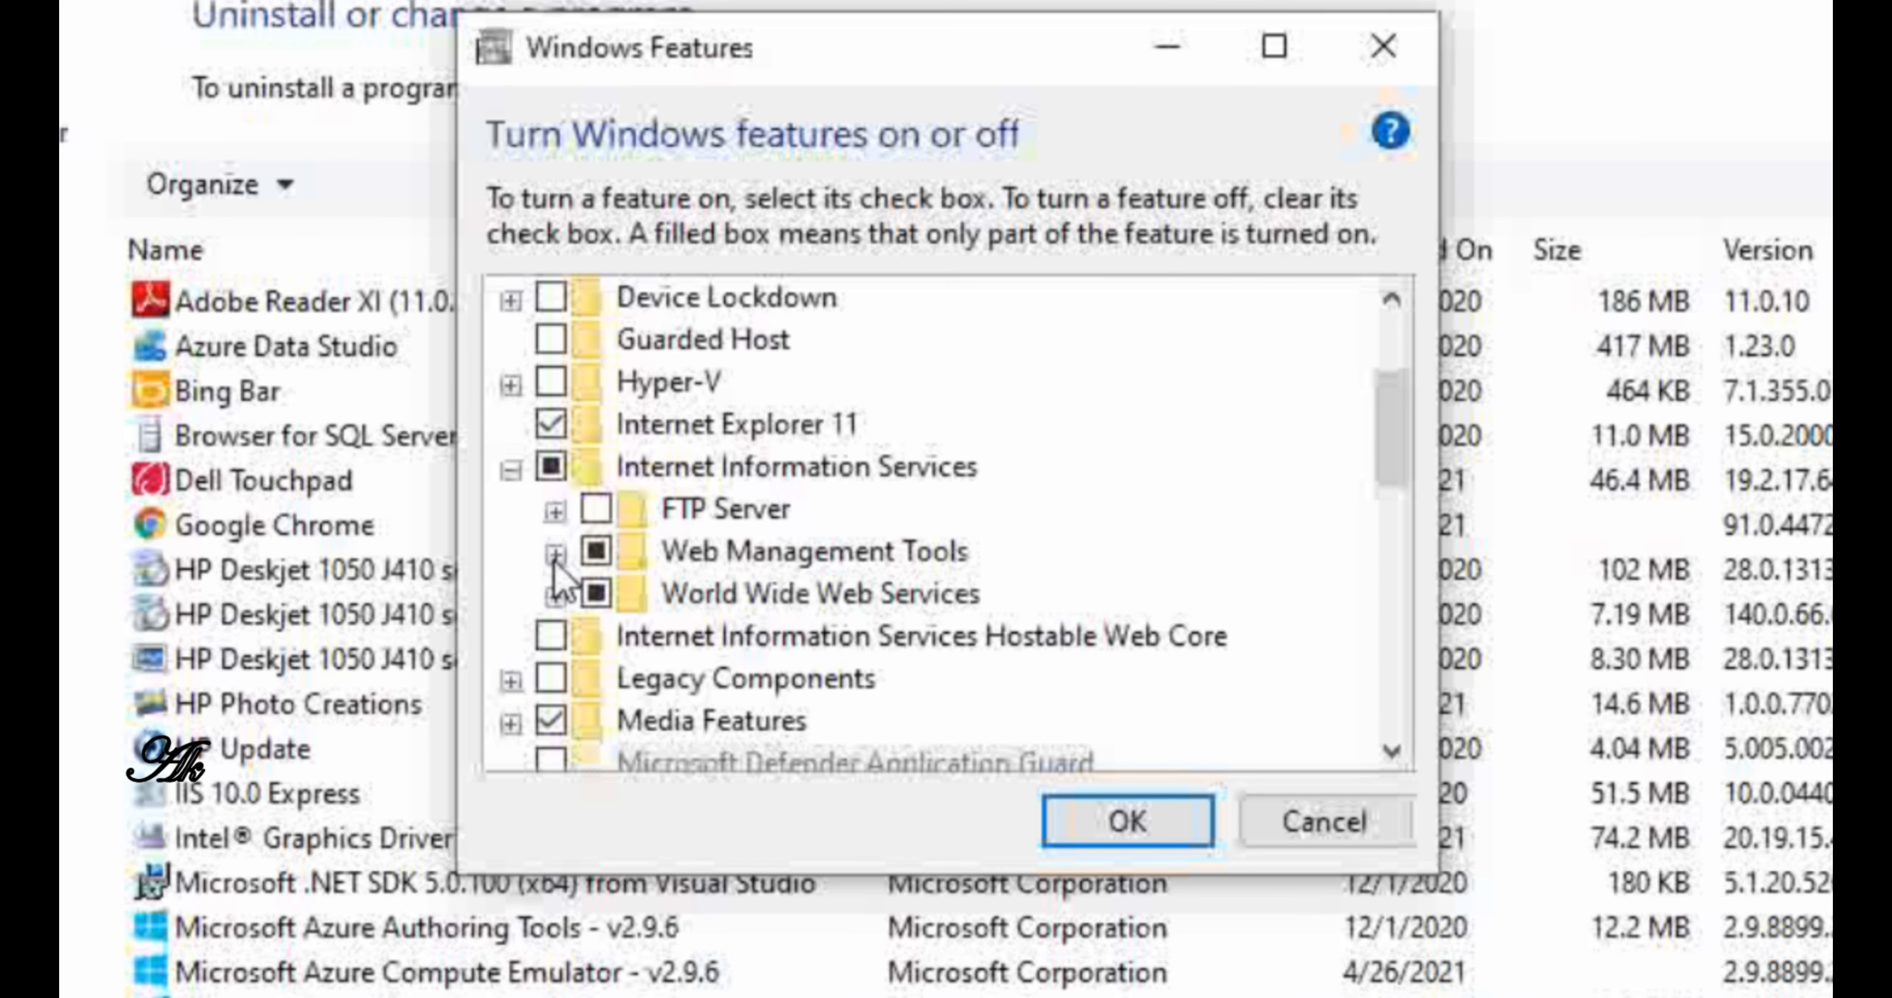
click(556, 596)
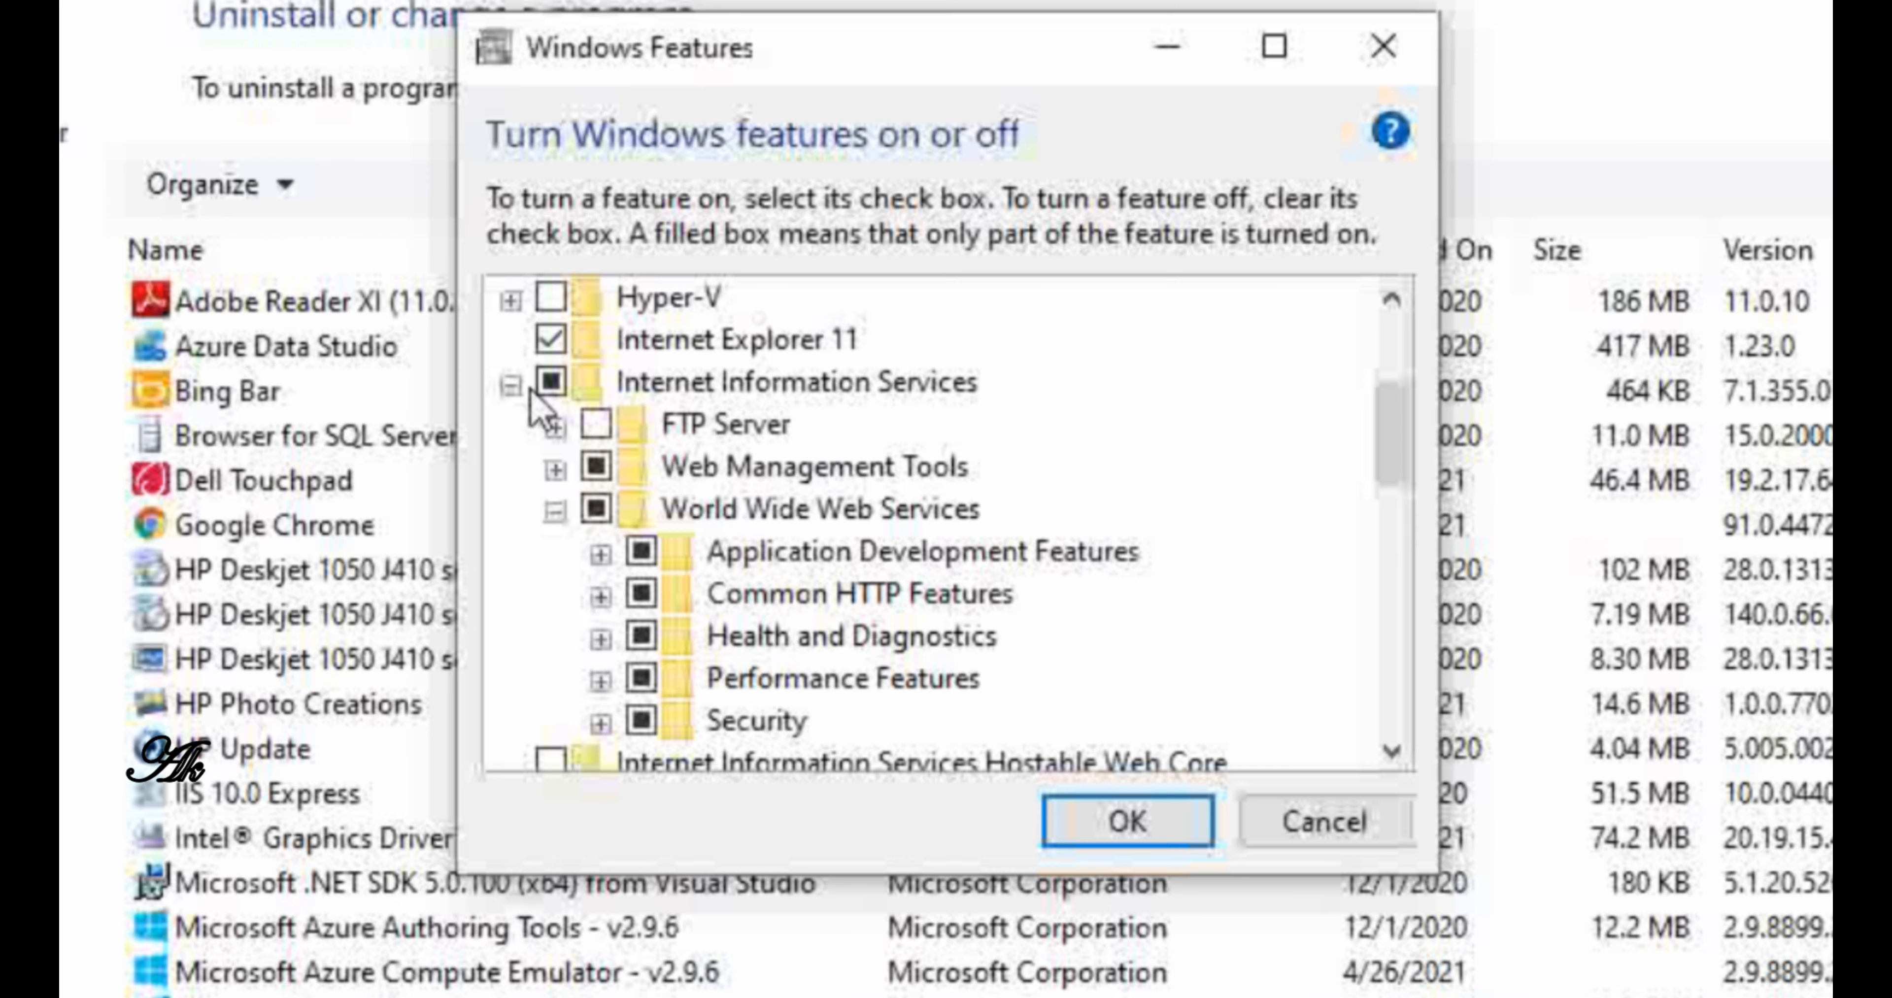
click(510, 384)
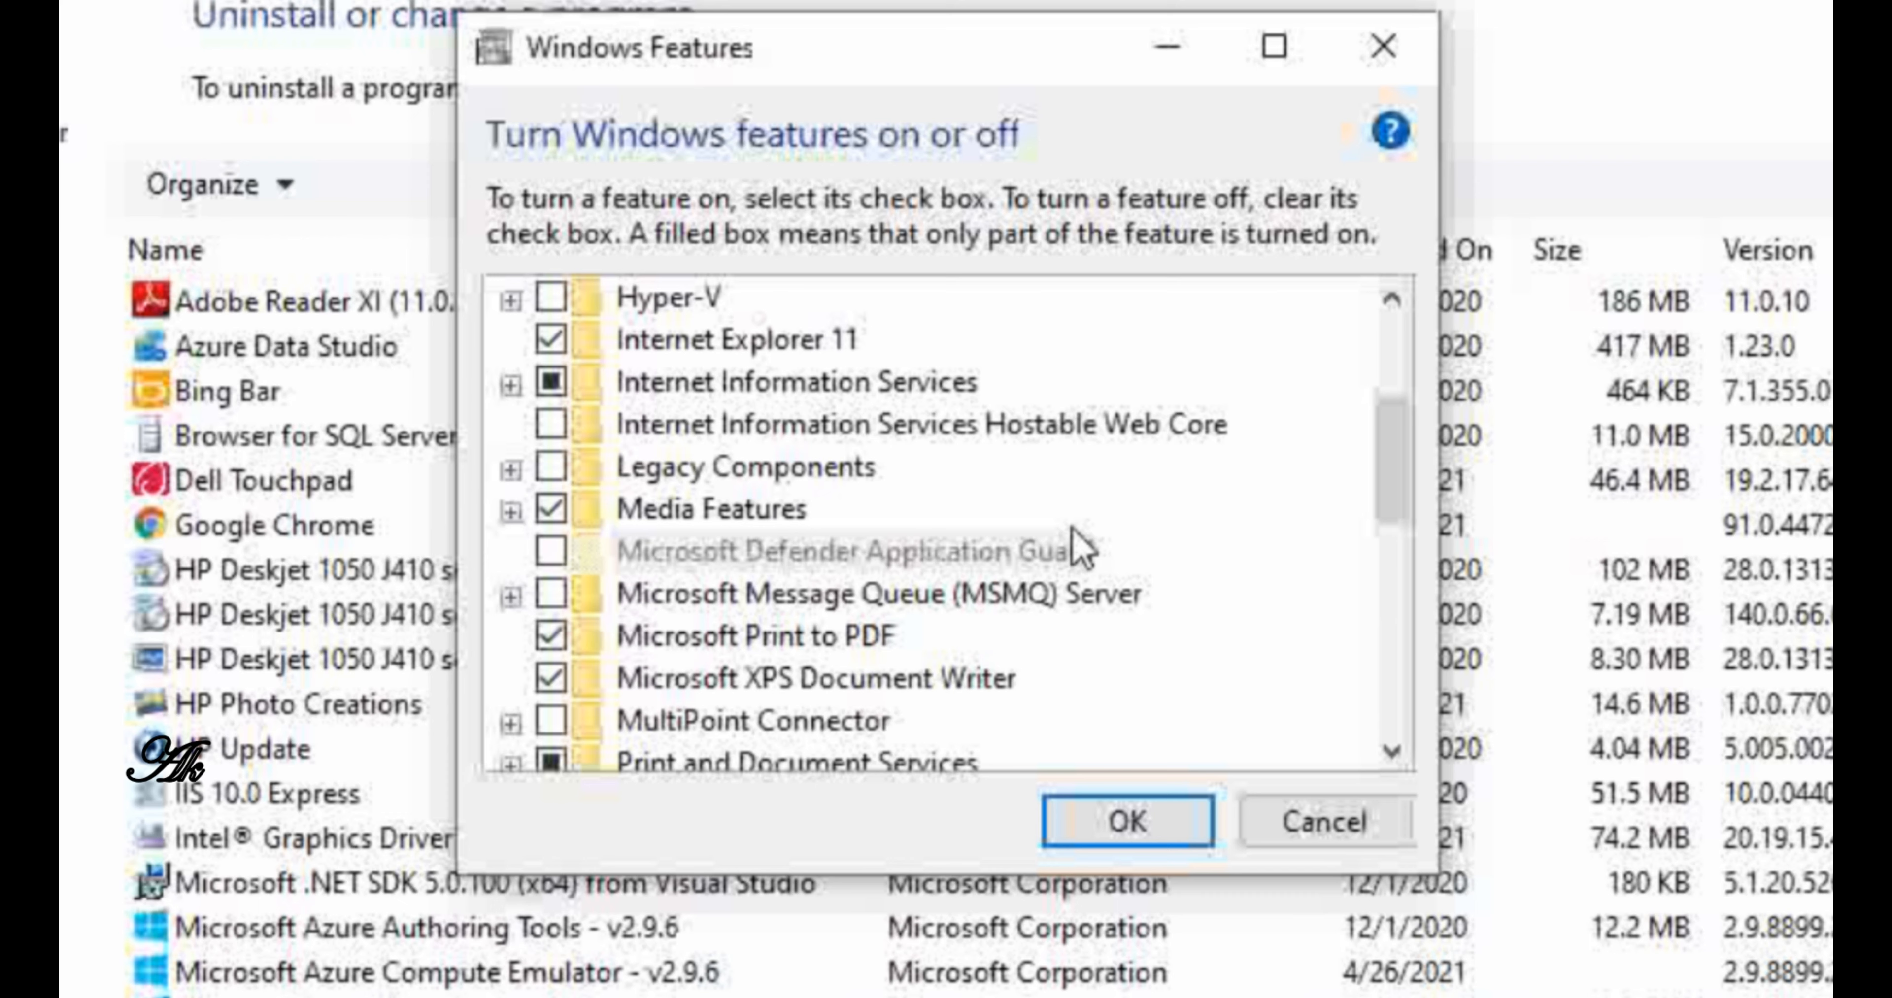
- Apply the selected Windows features, letting Windows Update download the required files, and close Programs and Features when done
click(1392, 751)
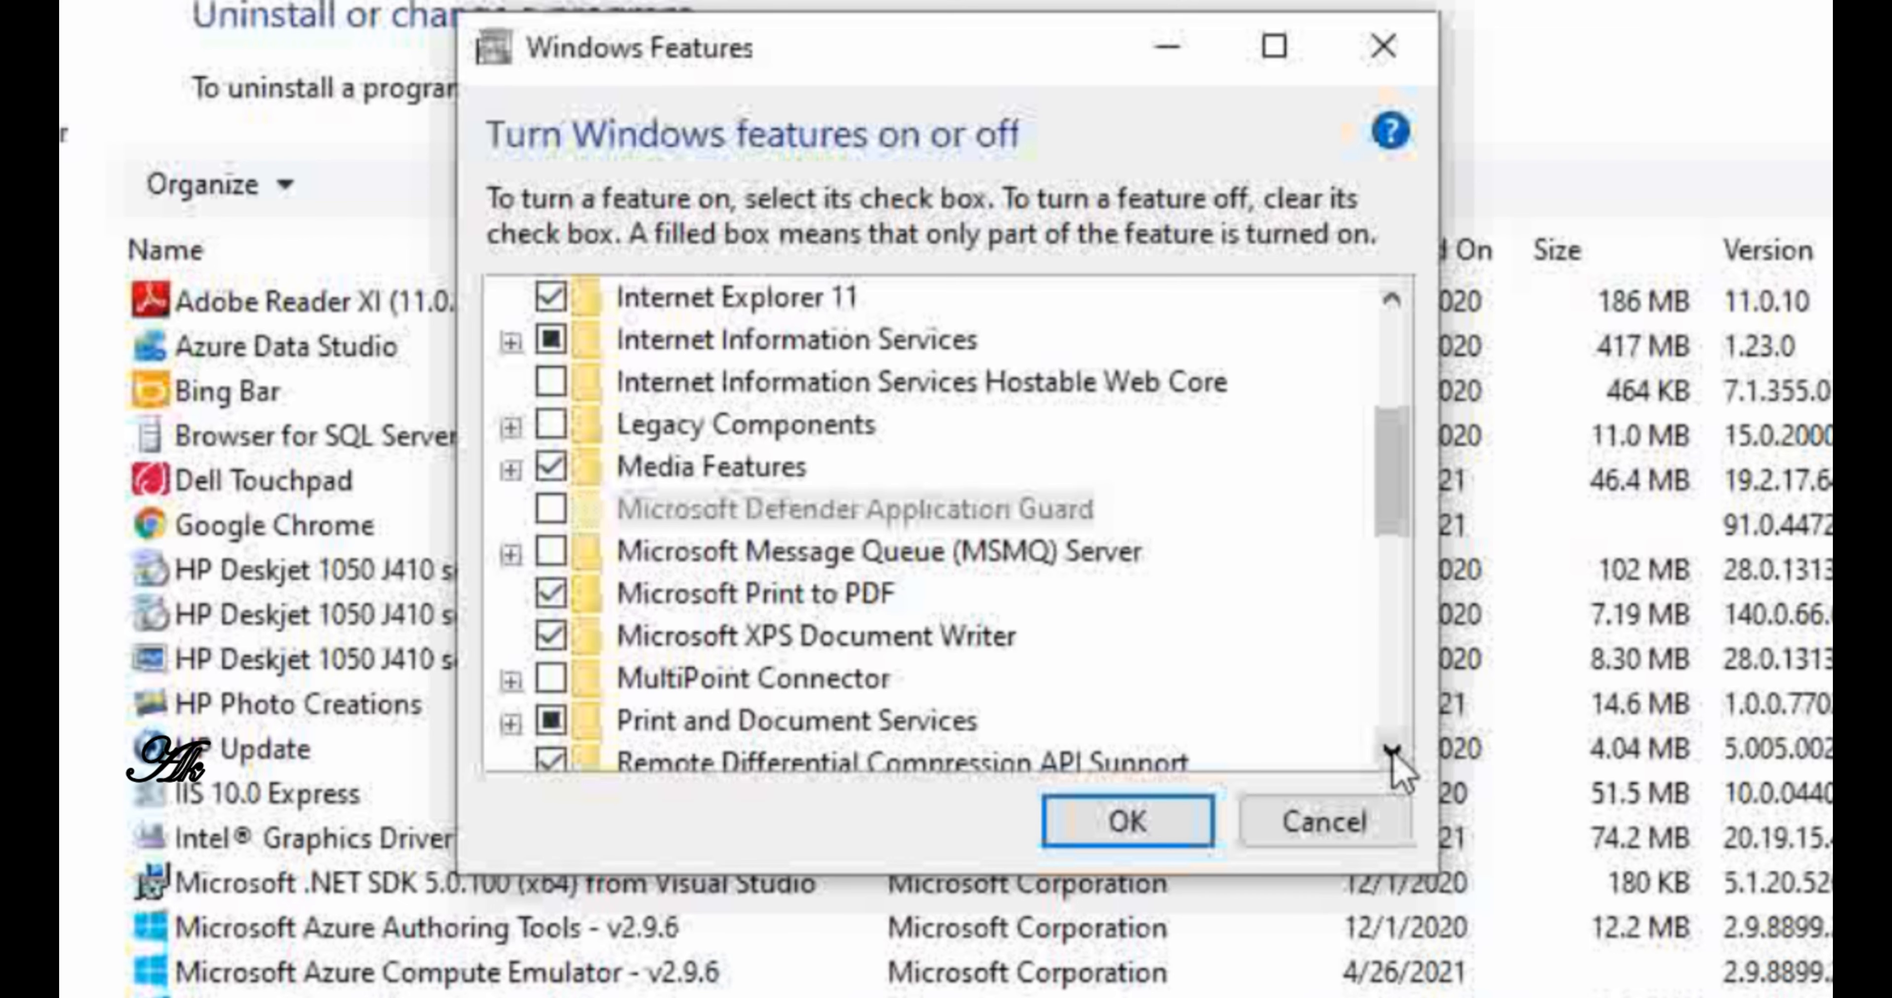
drag(1392, 751, 1392, 751)
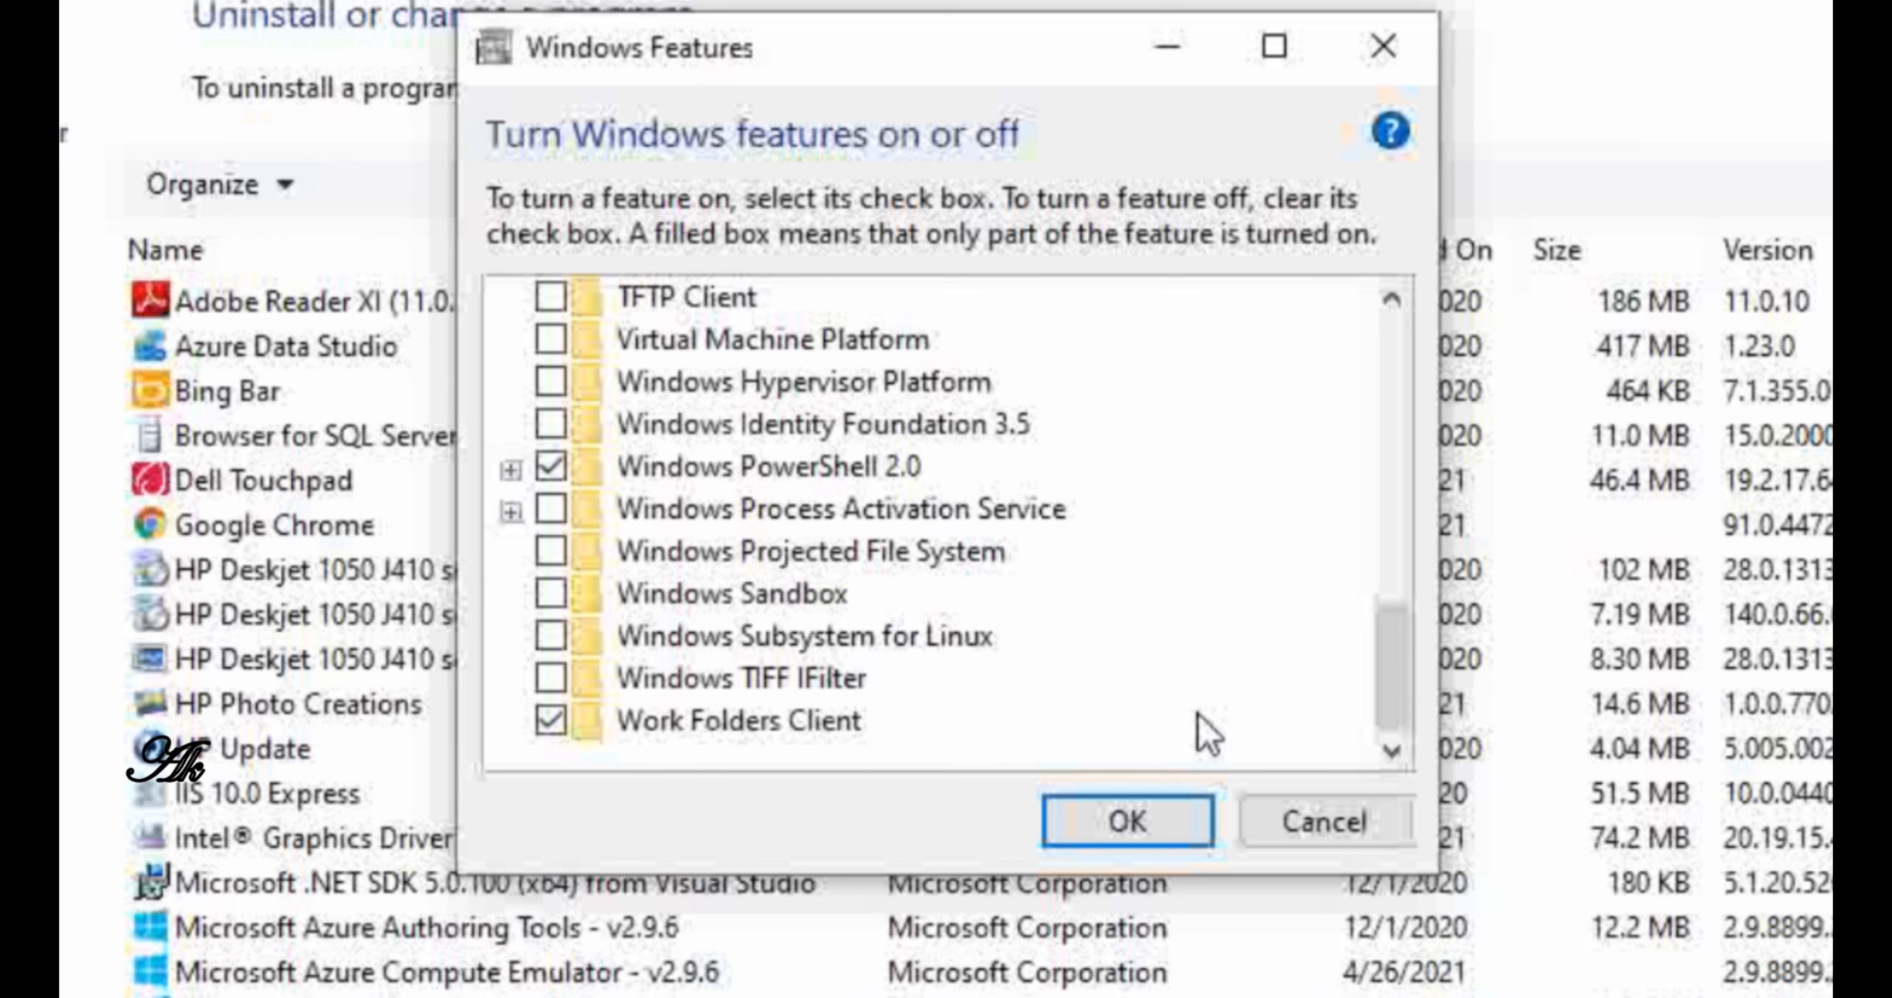
click(1132, 828)
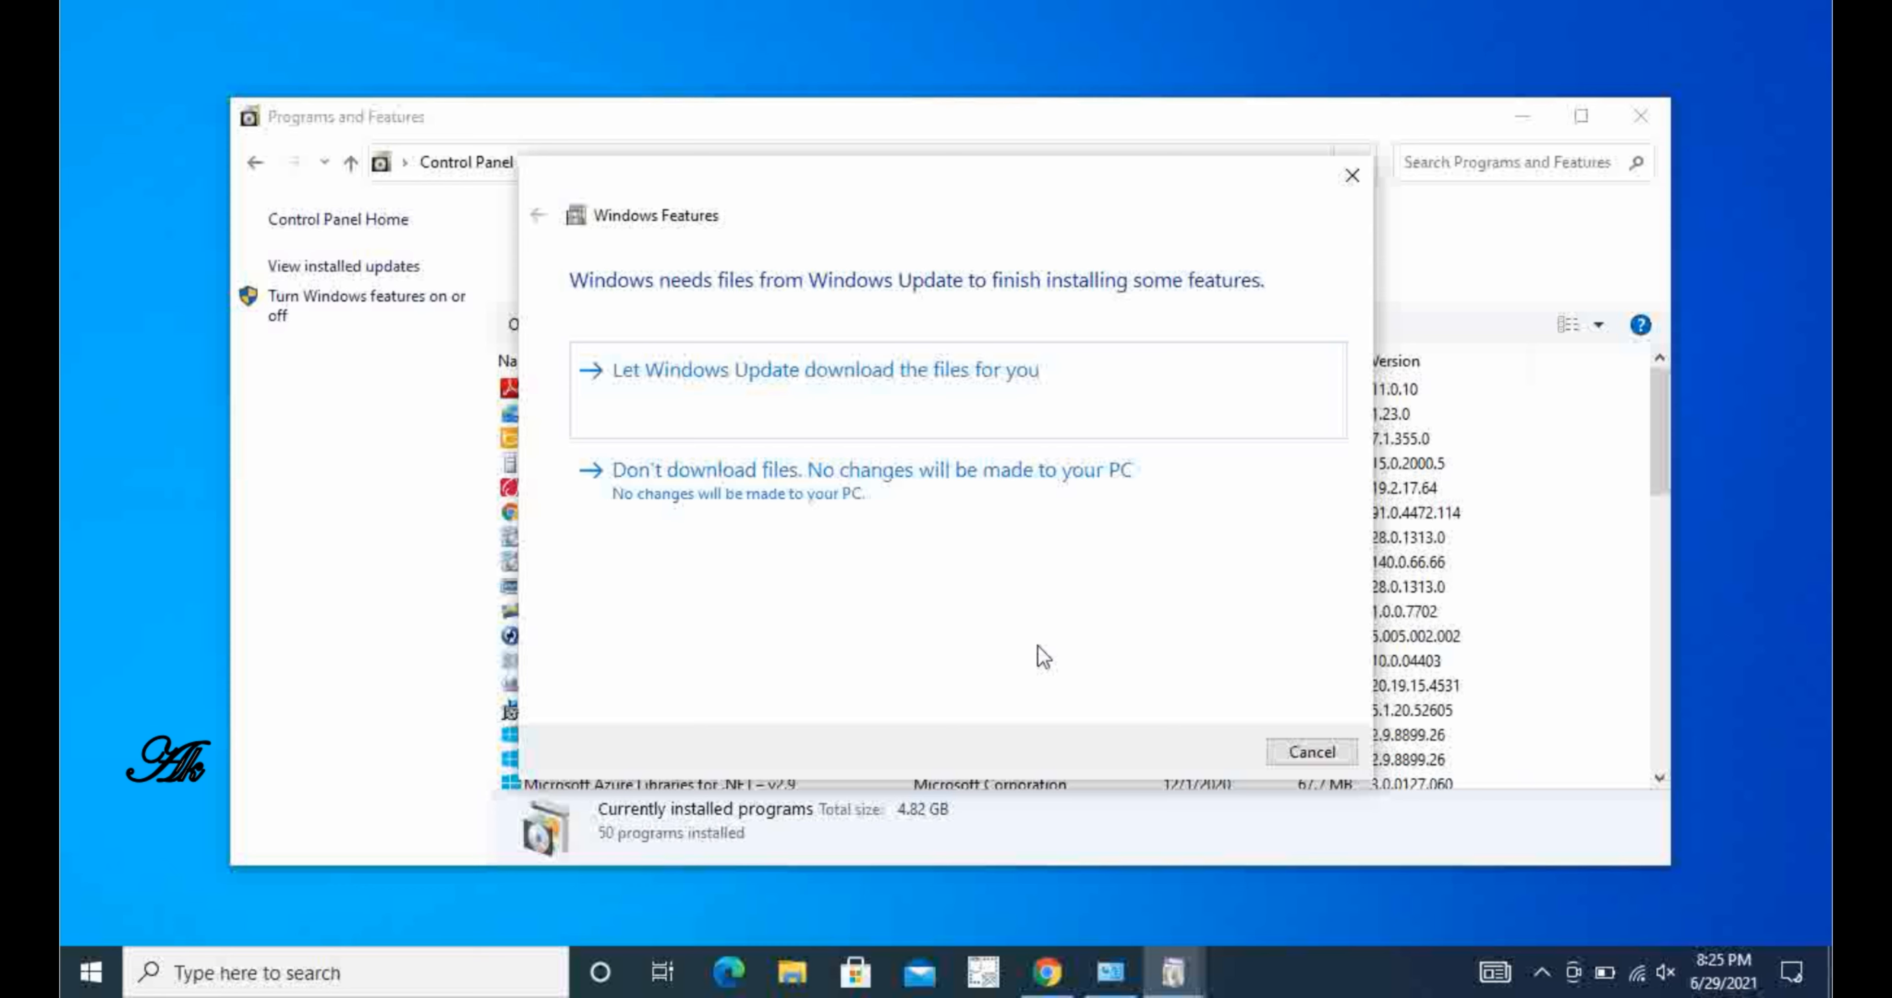
click(869, 374)
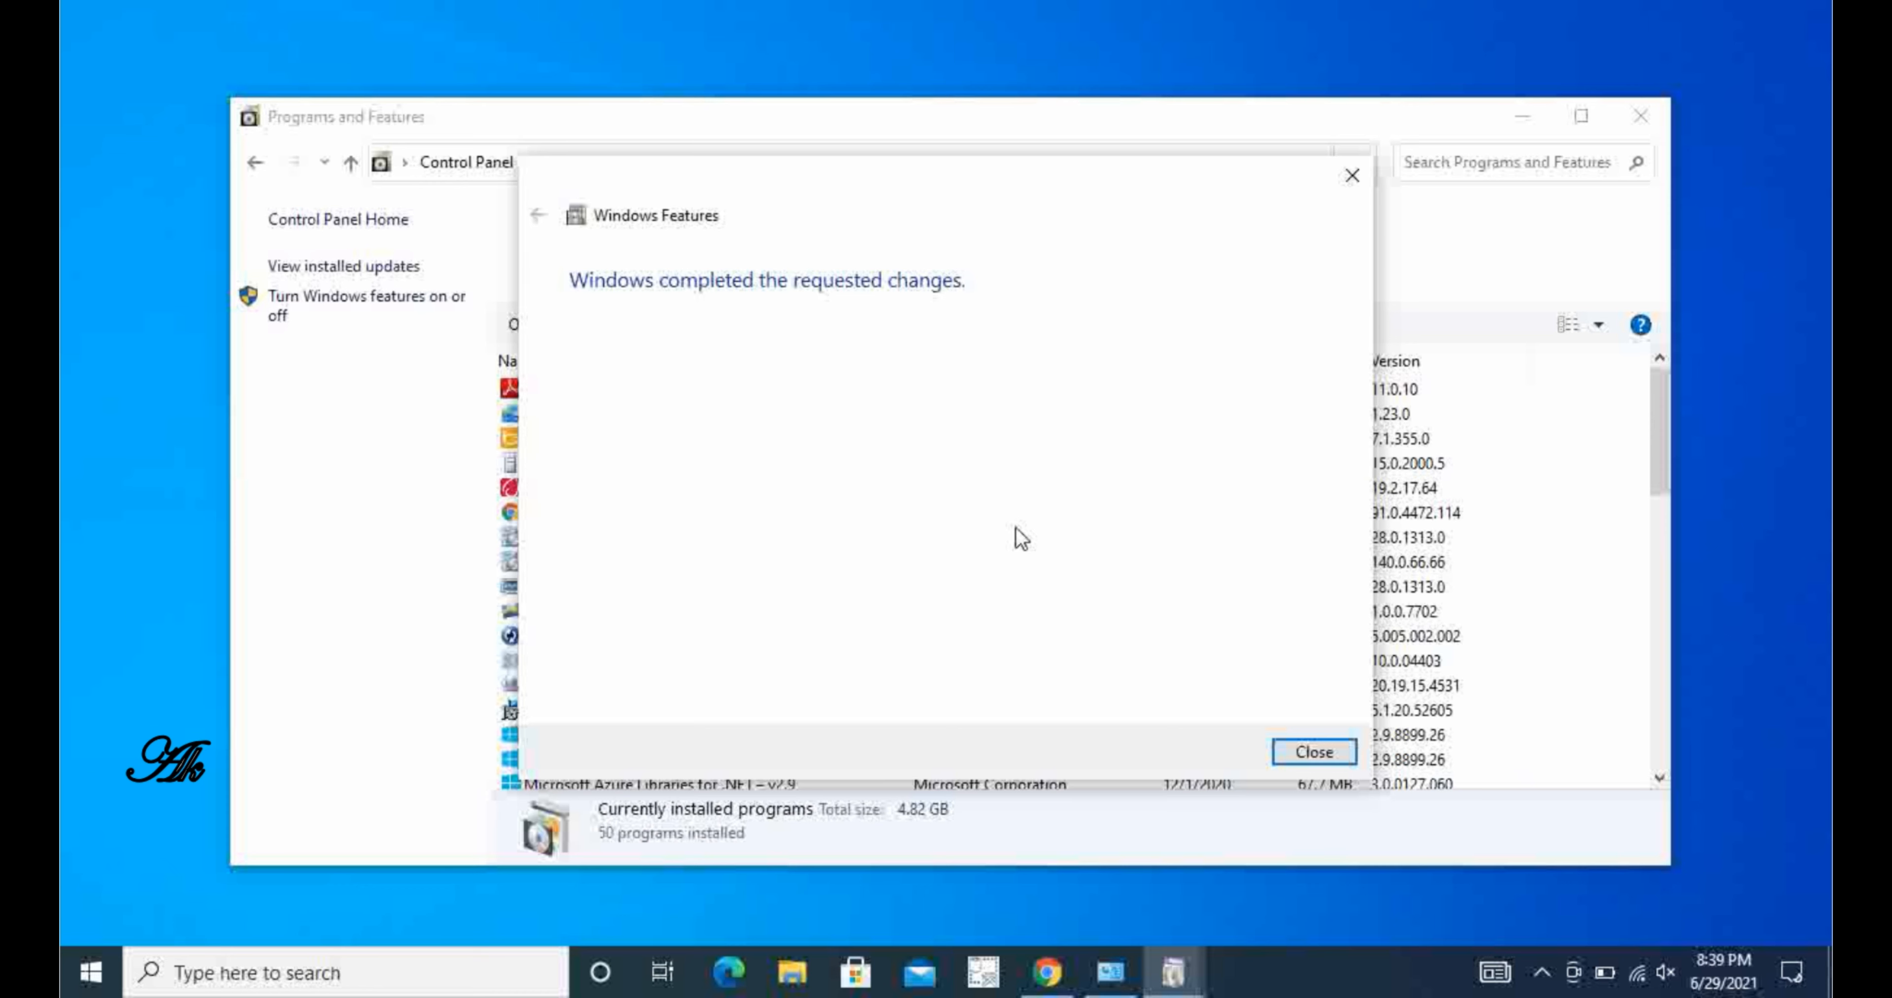
click(1331, 761)
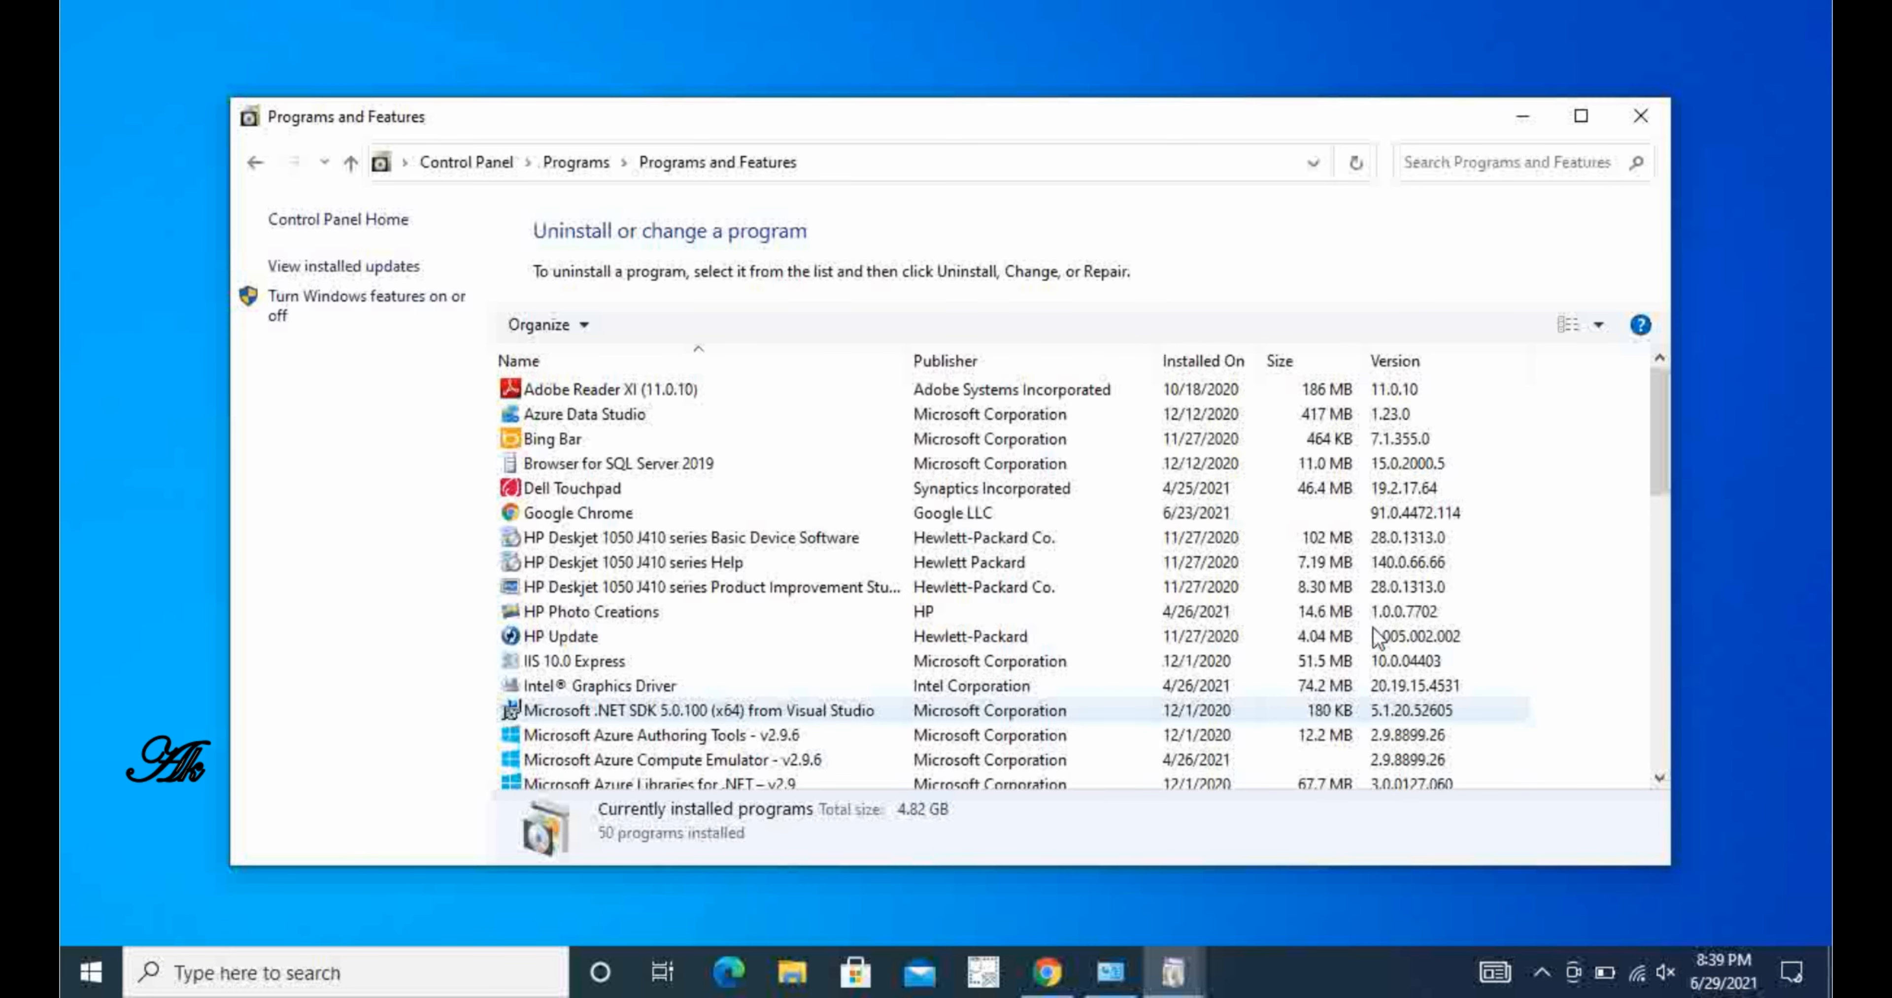
click(1639, 119)
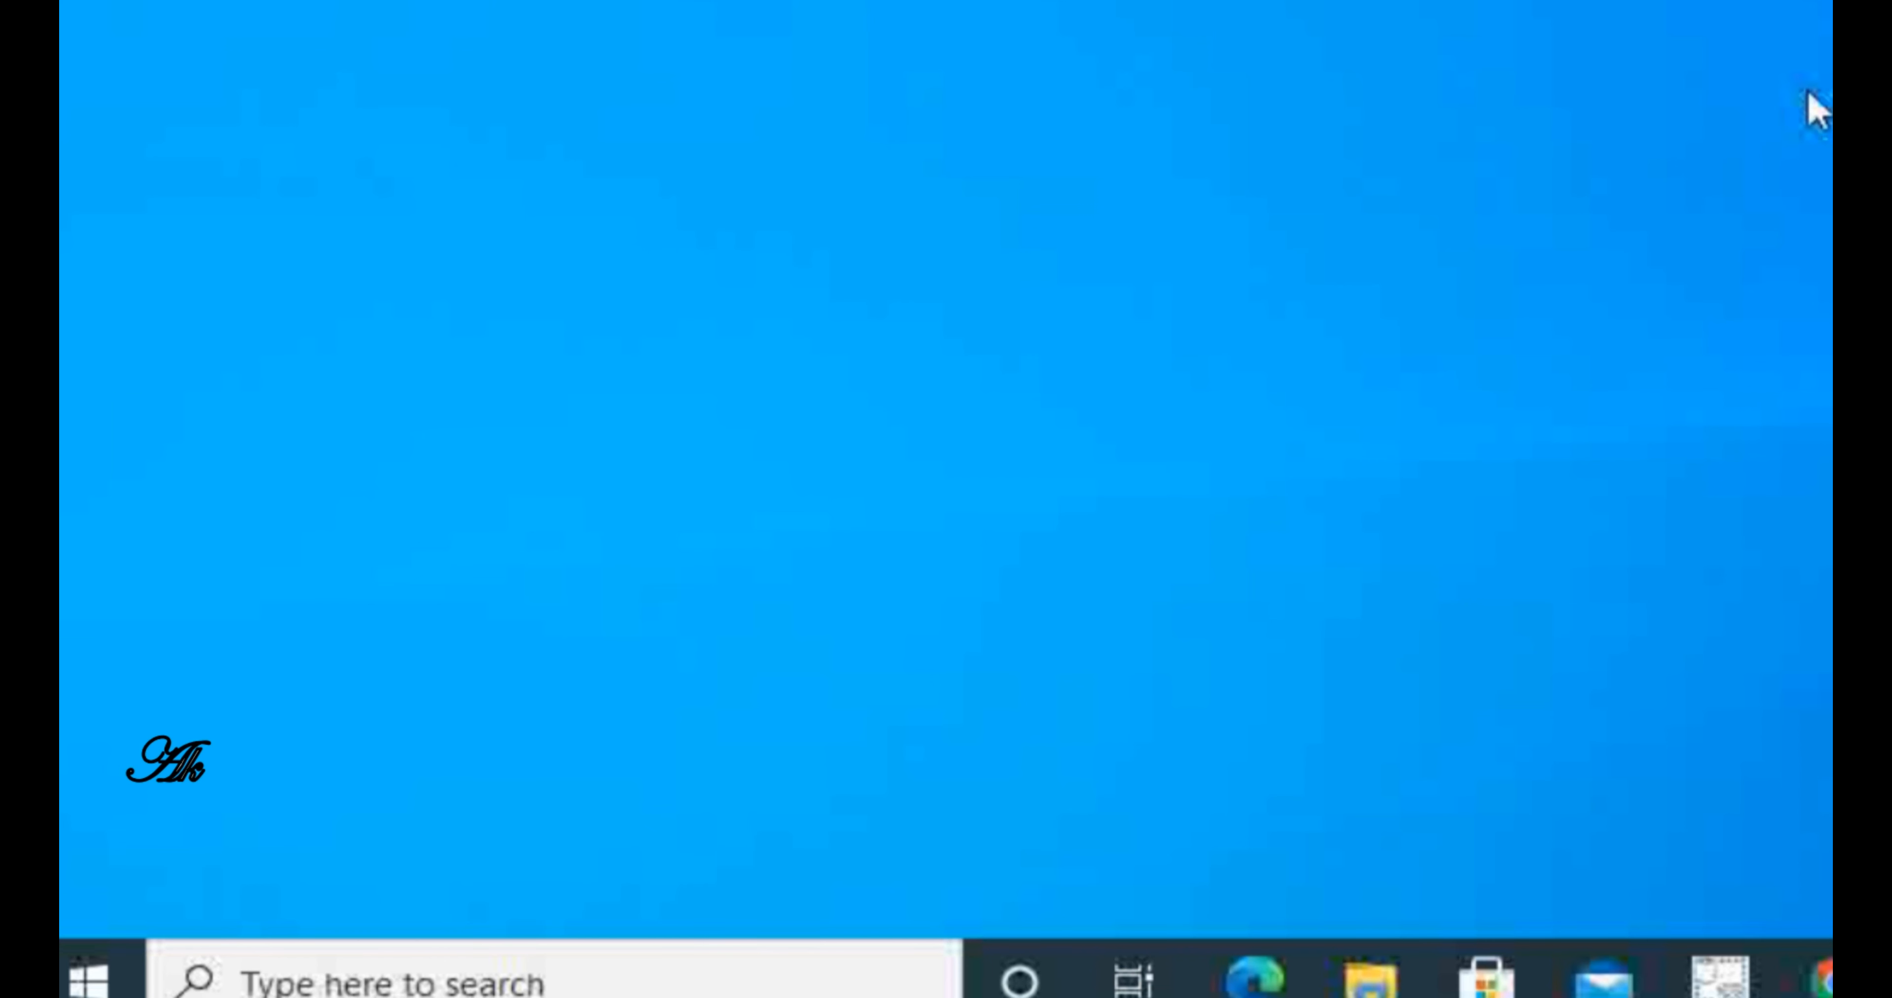
- Launch IIS Manager with the inetmgr run command and expand the server's Sites node to select Default Web Site
key(super+r)
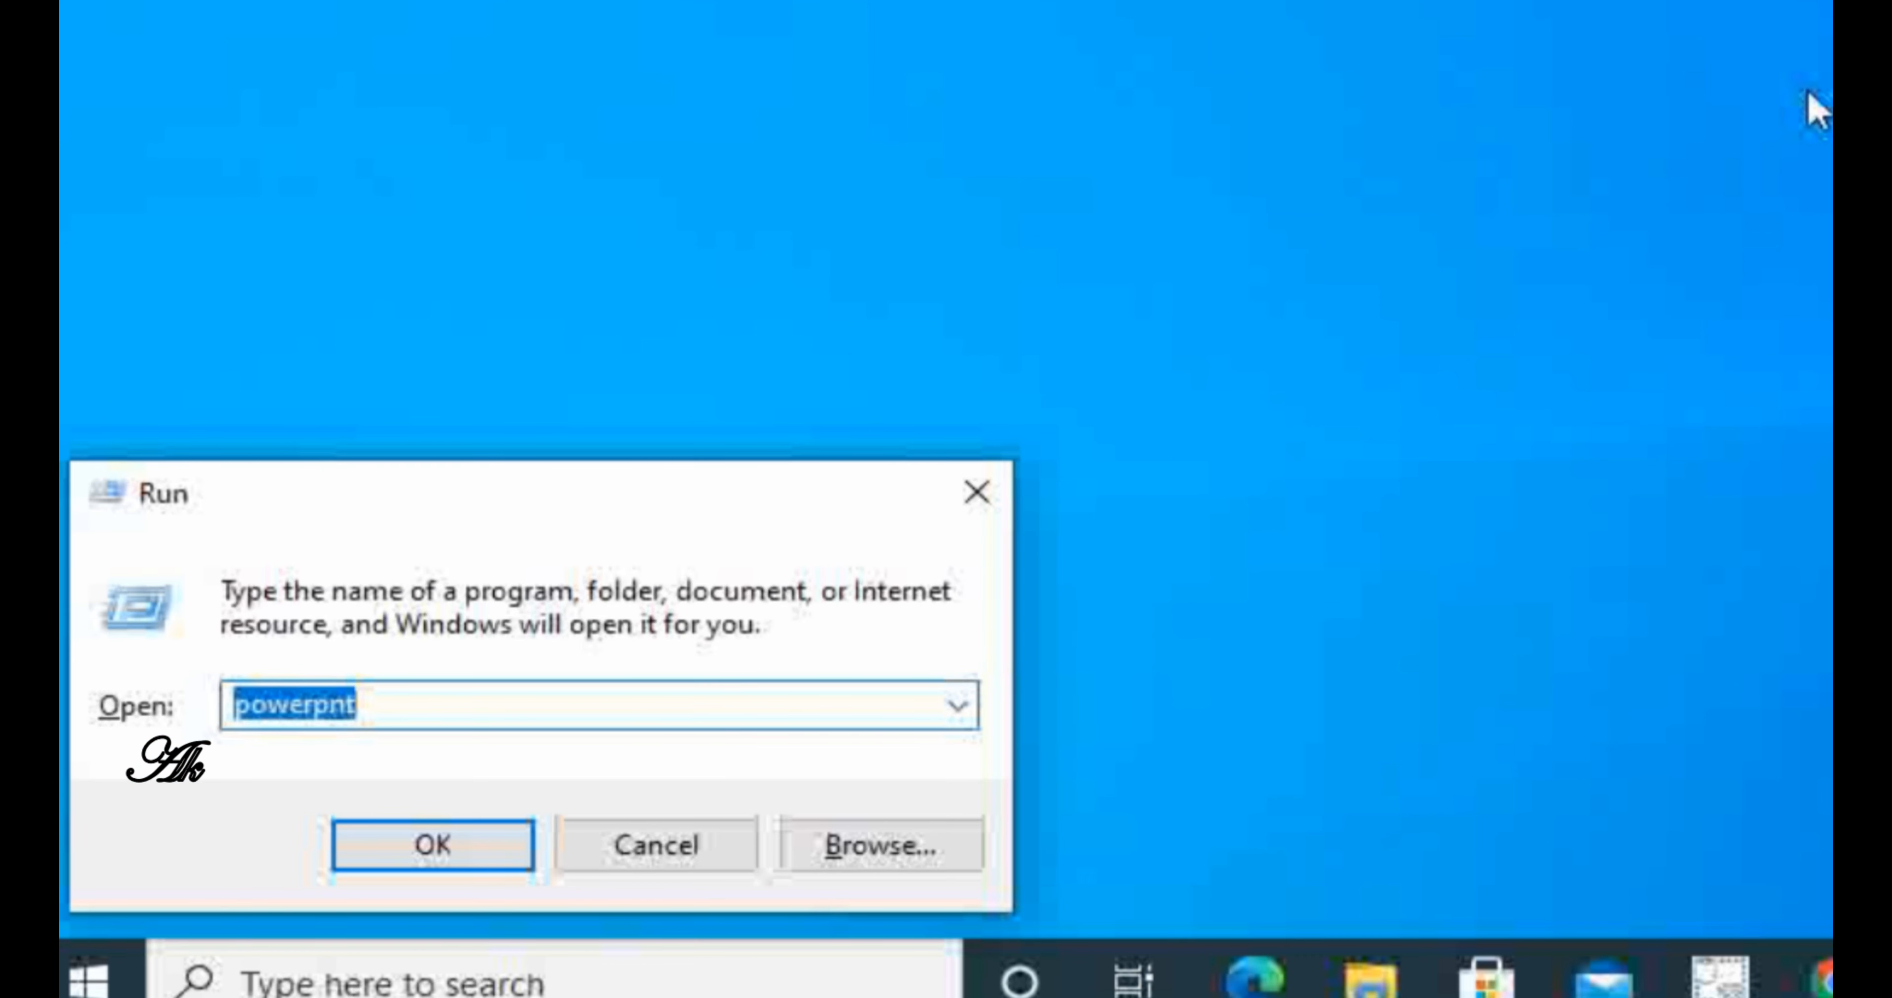
text(ine)
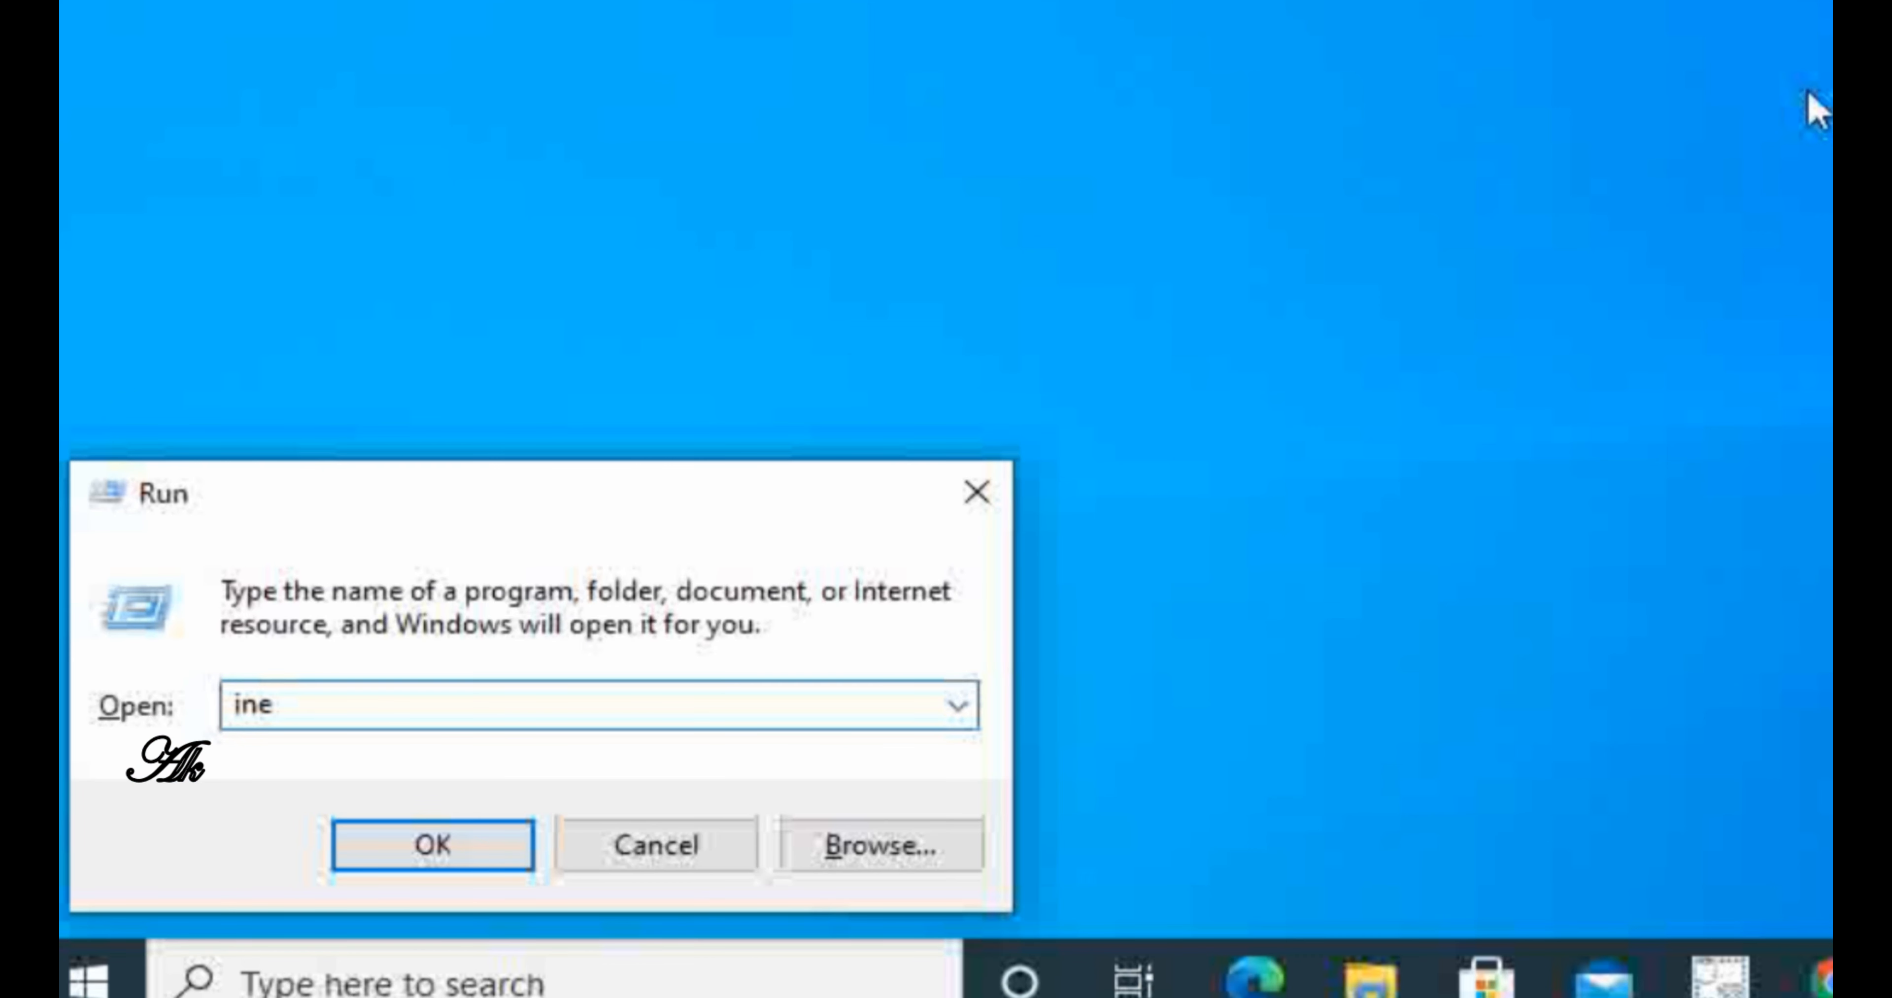
text(tmgr)
key(Return)
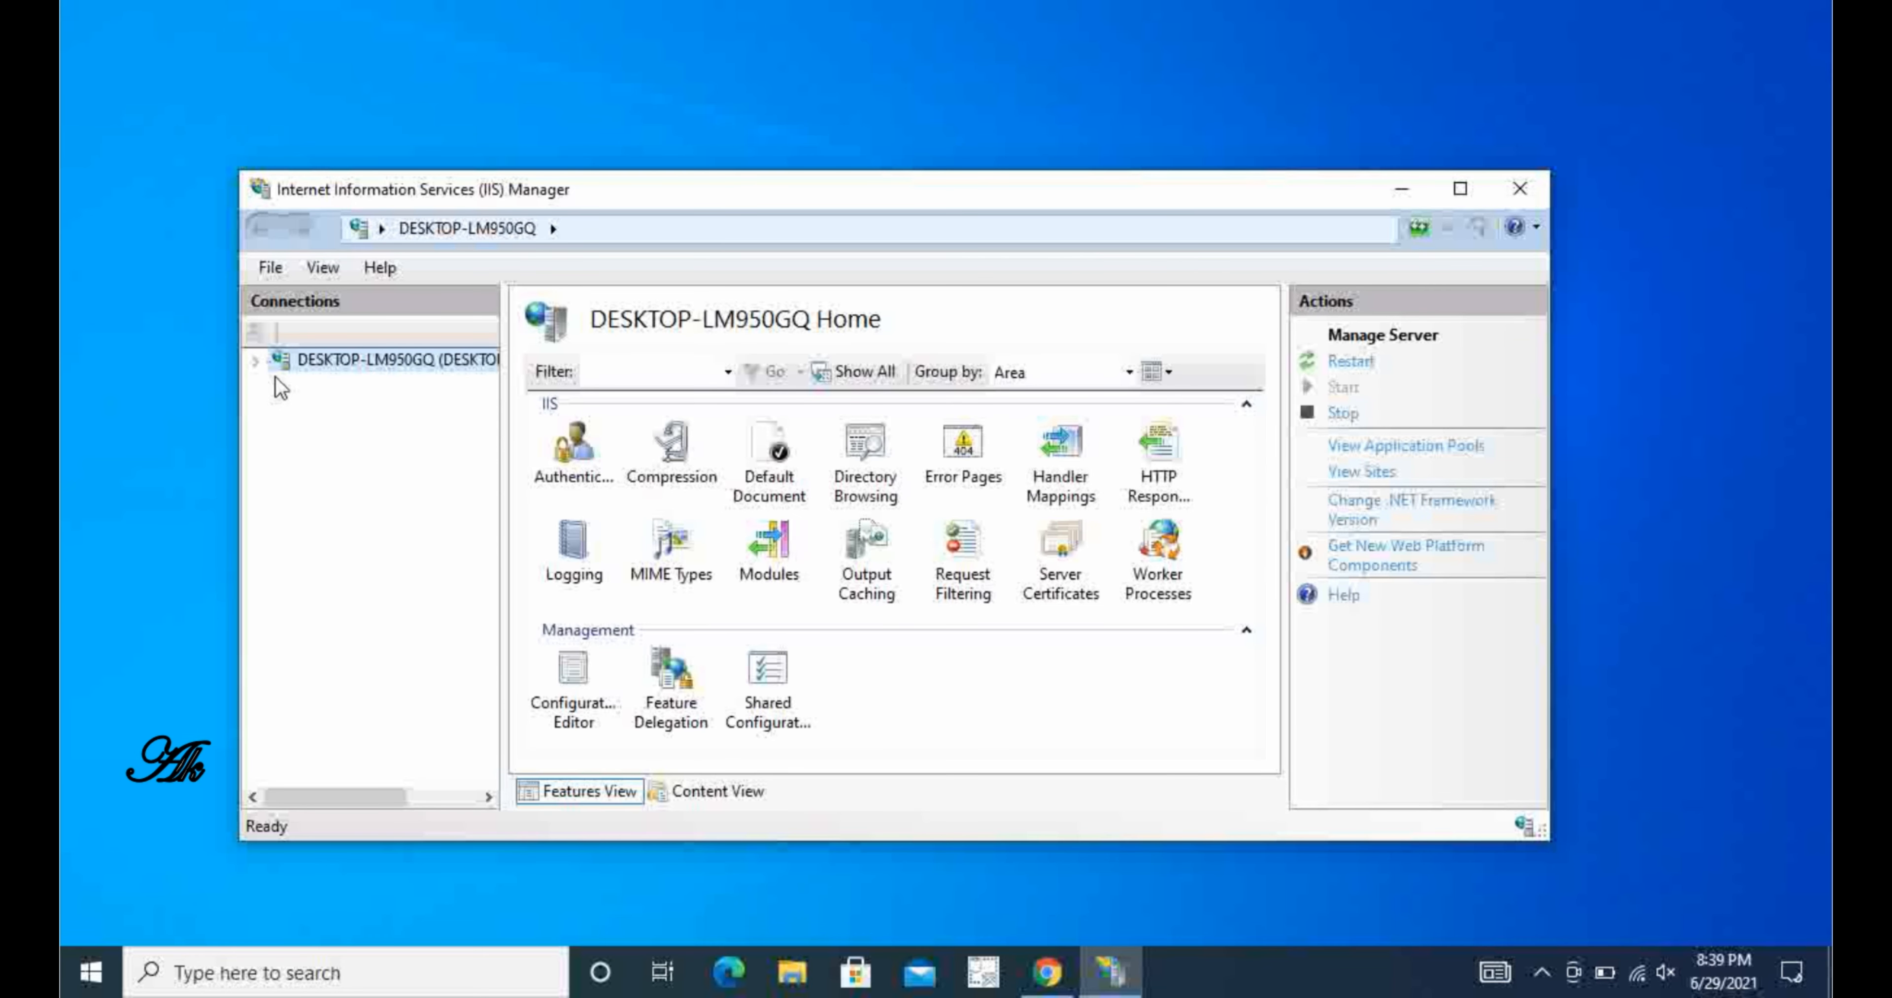
click(255, 362)
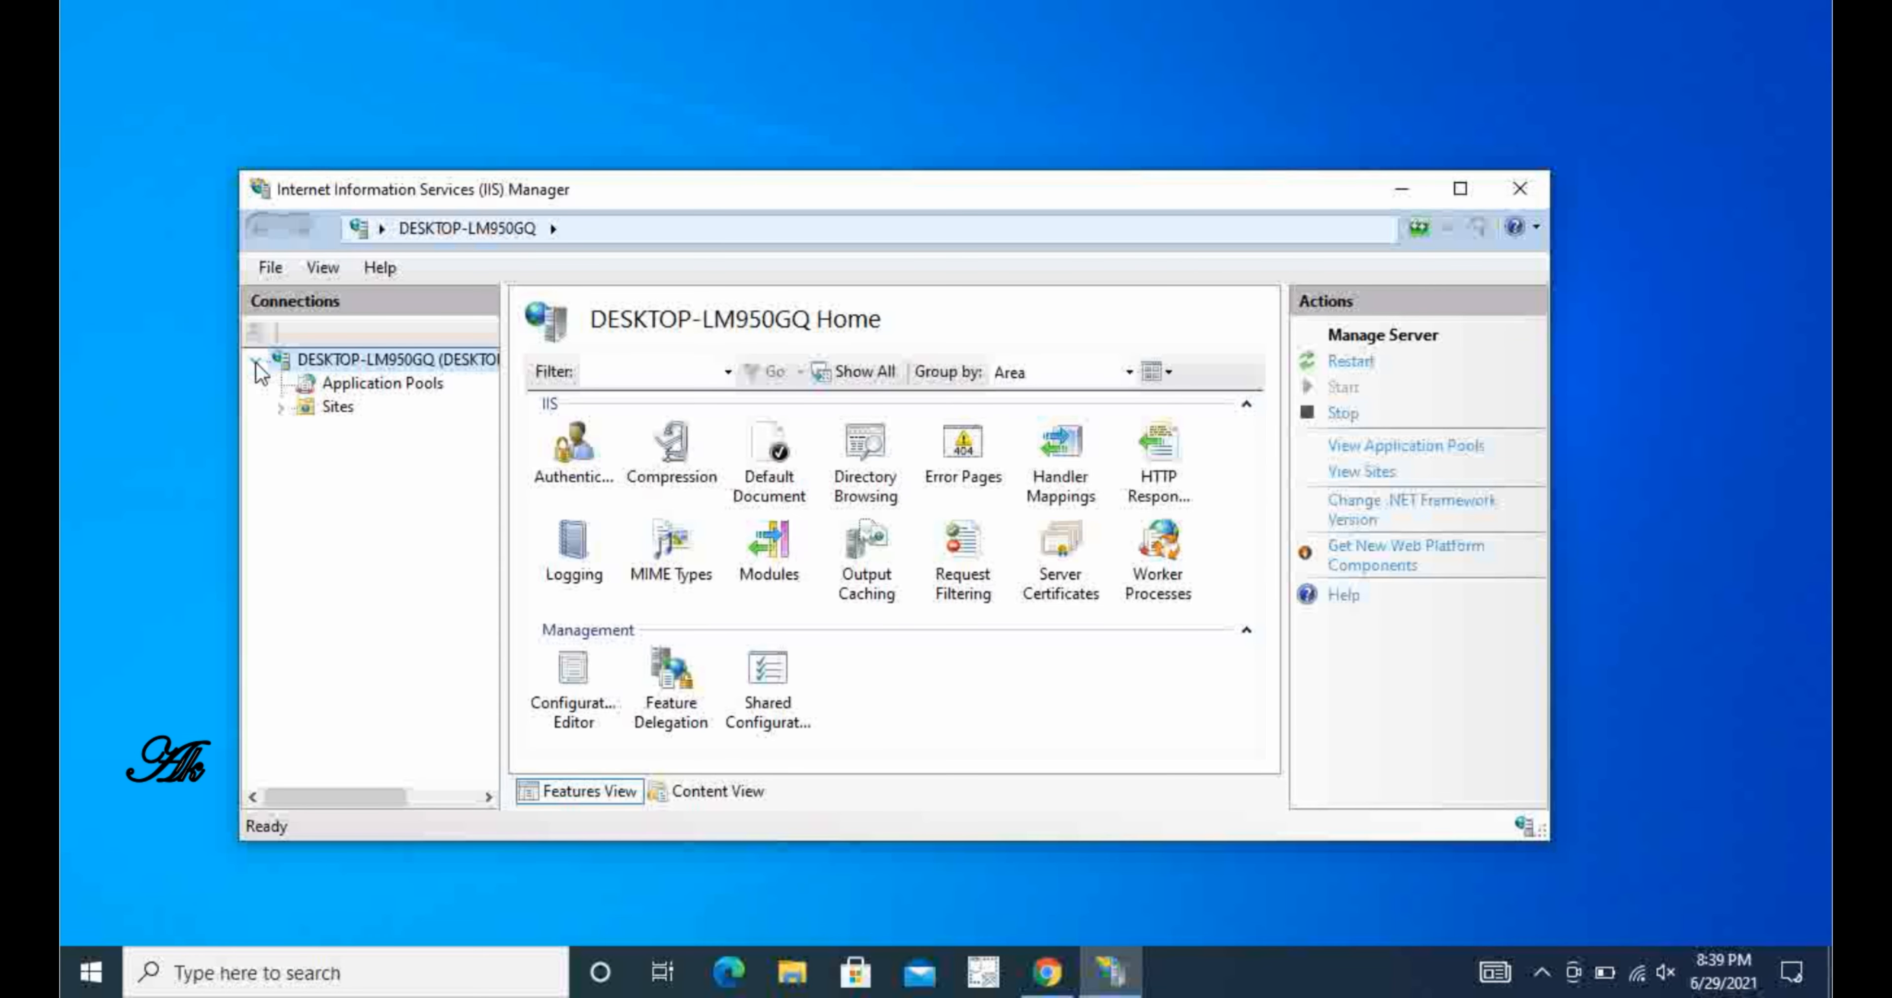
click(279, 407)
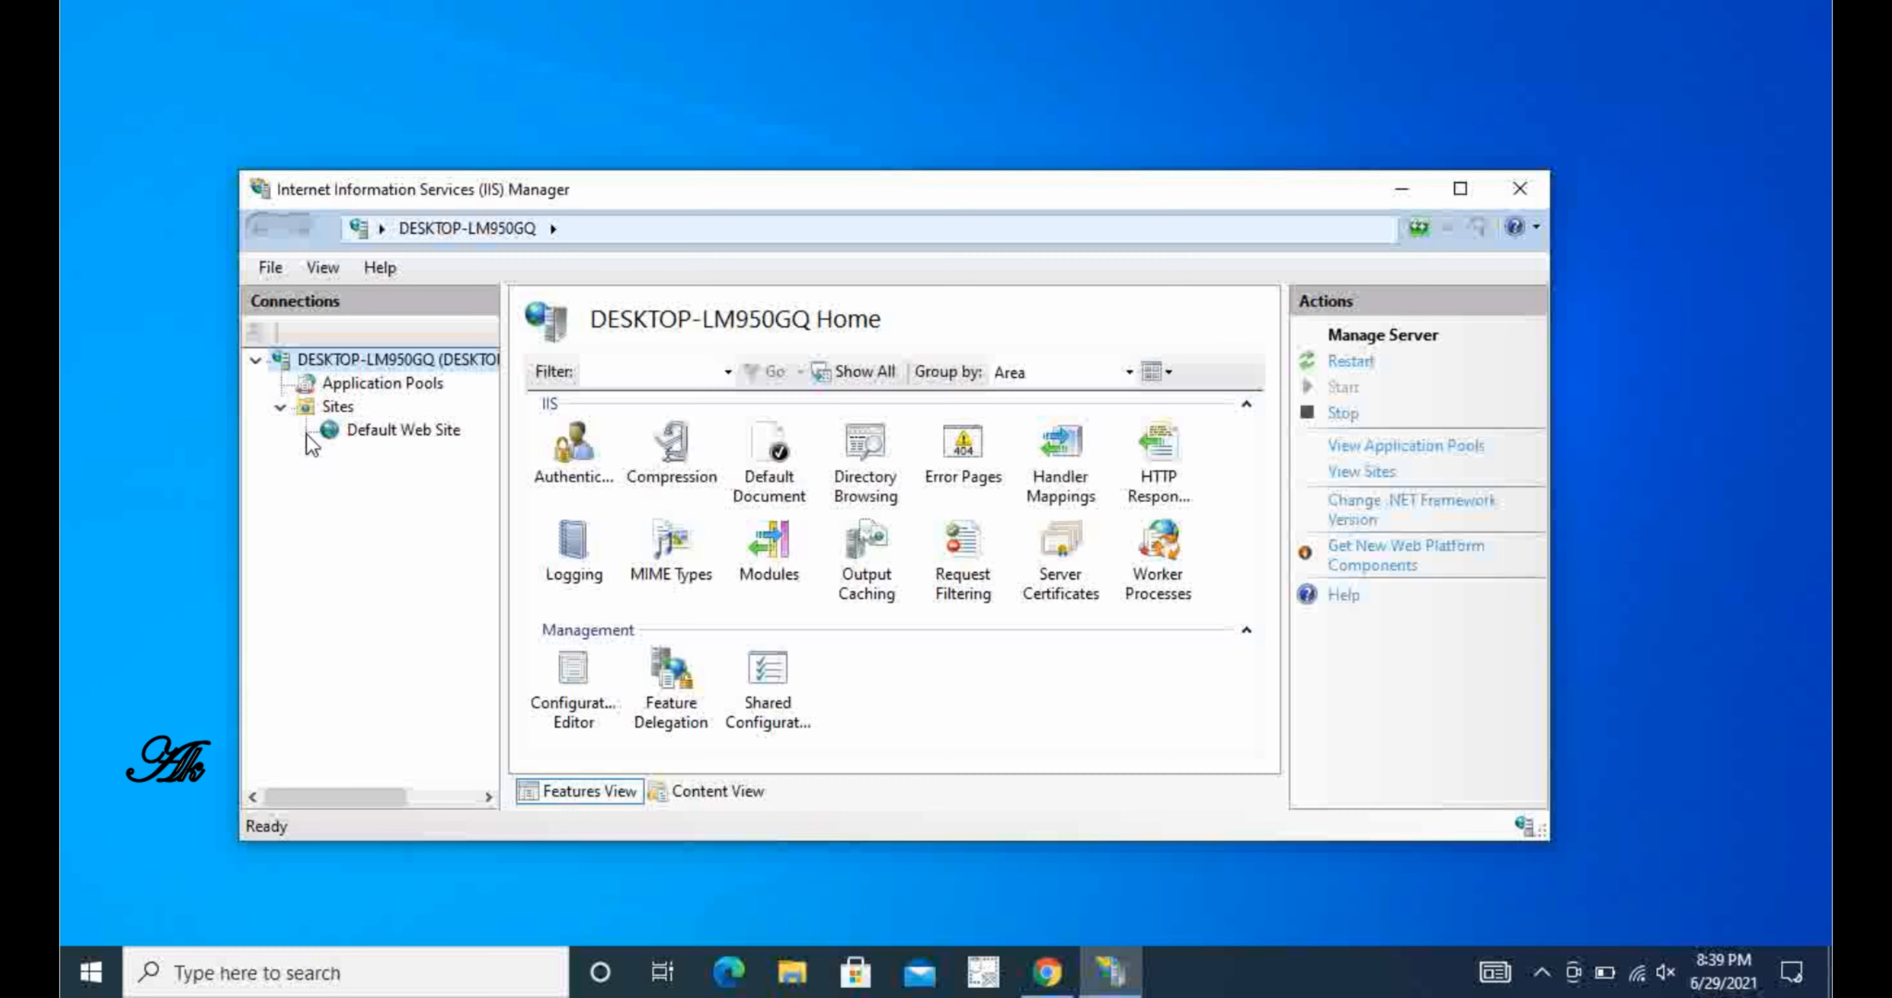
click(404, 431)
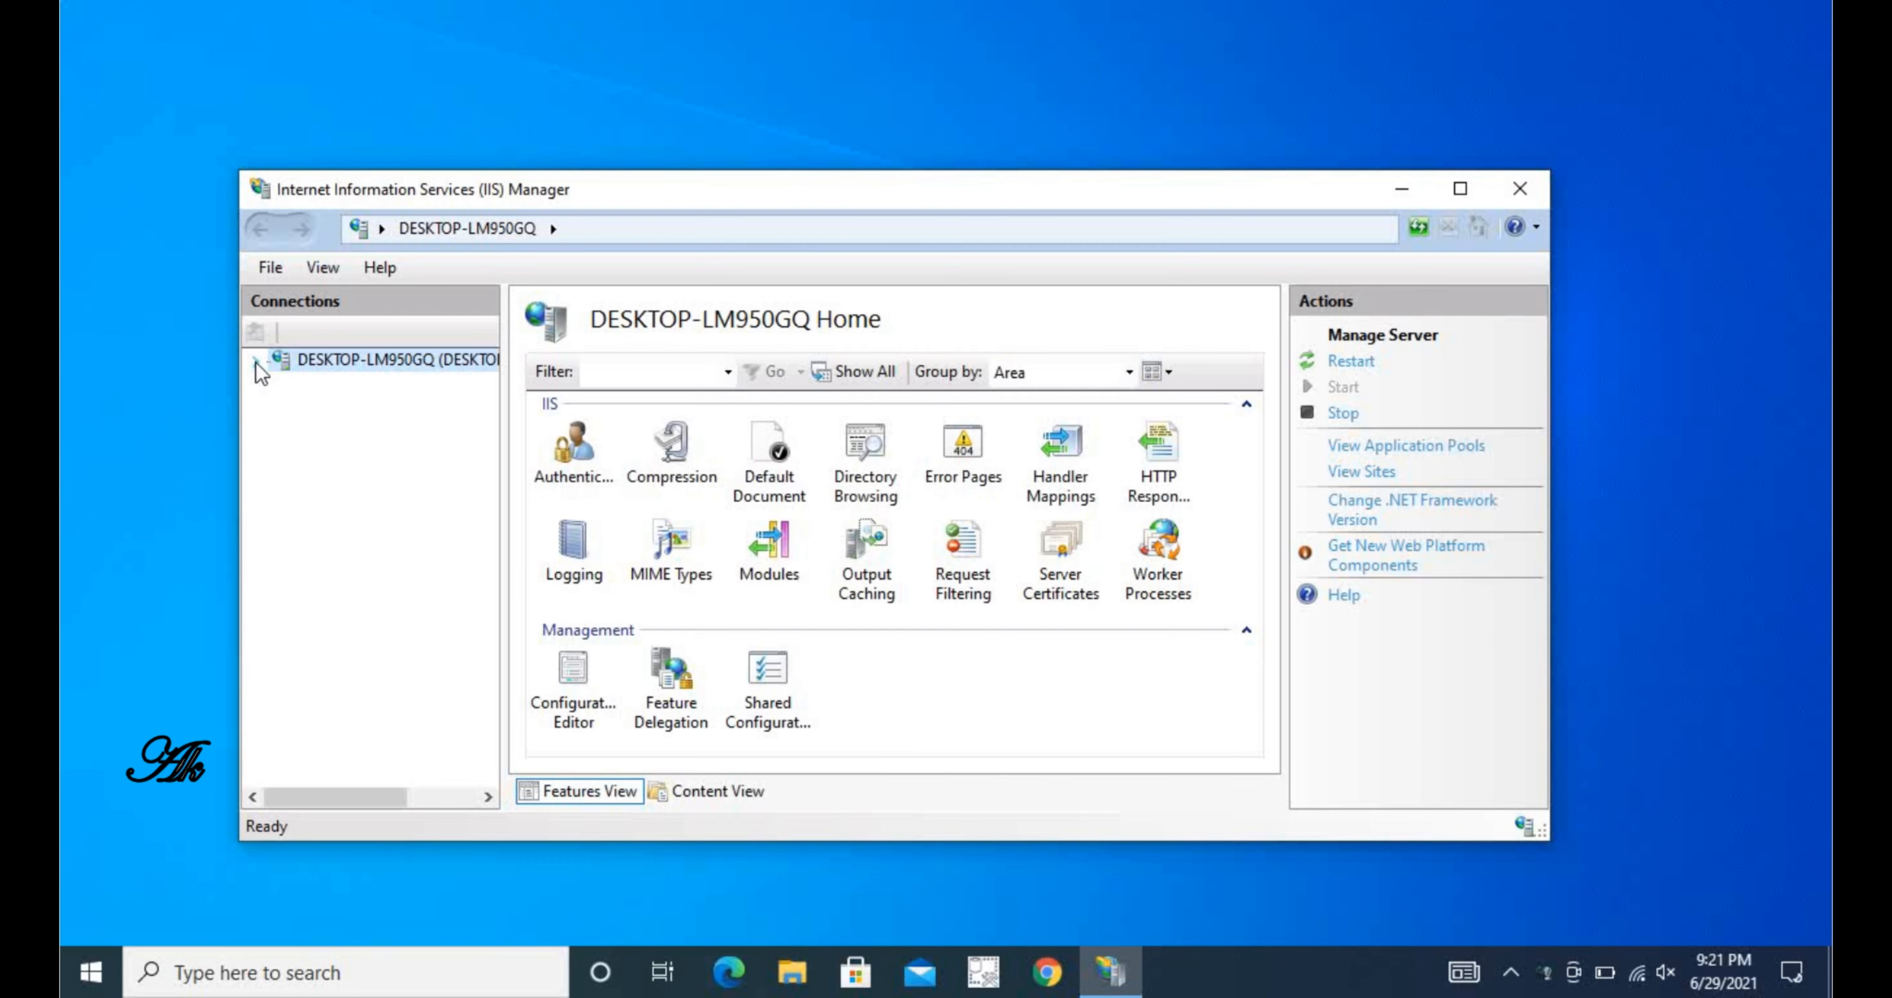
- Start adding a new website under the server's Sites node and enter Test as the site name
click(254, 360)
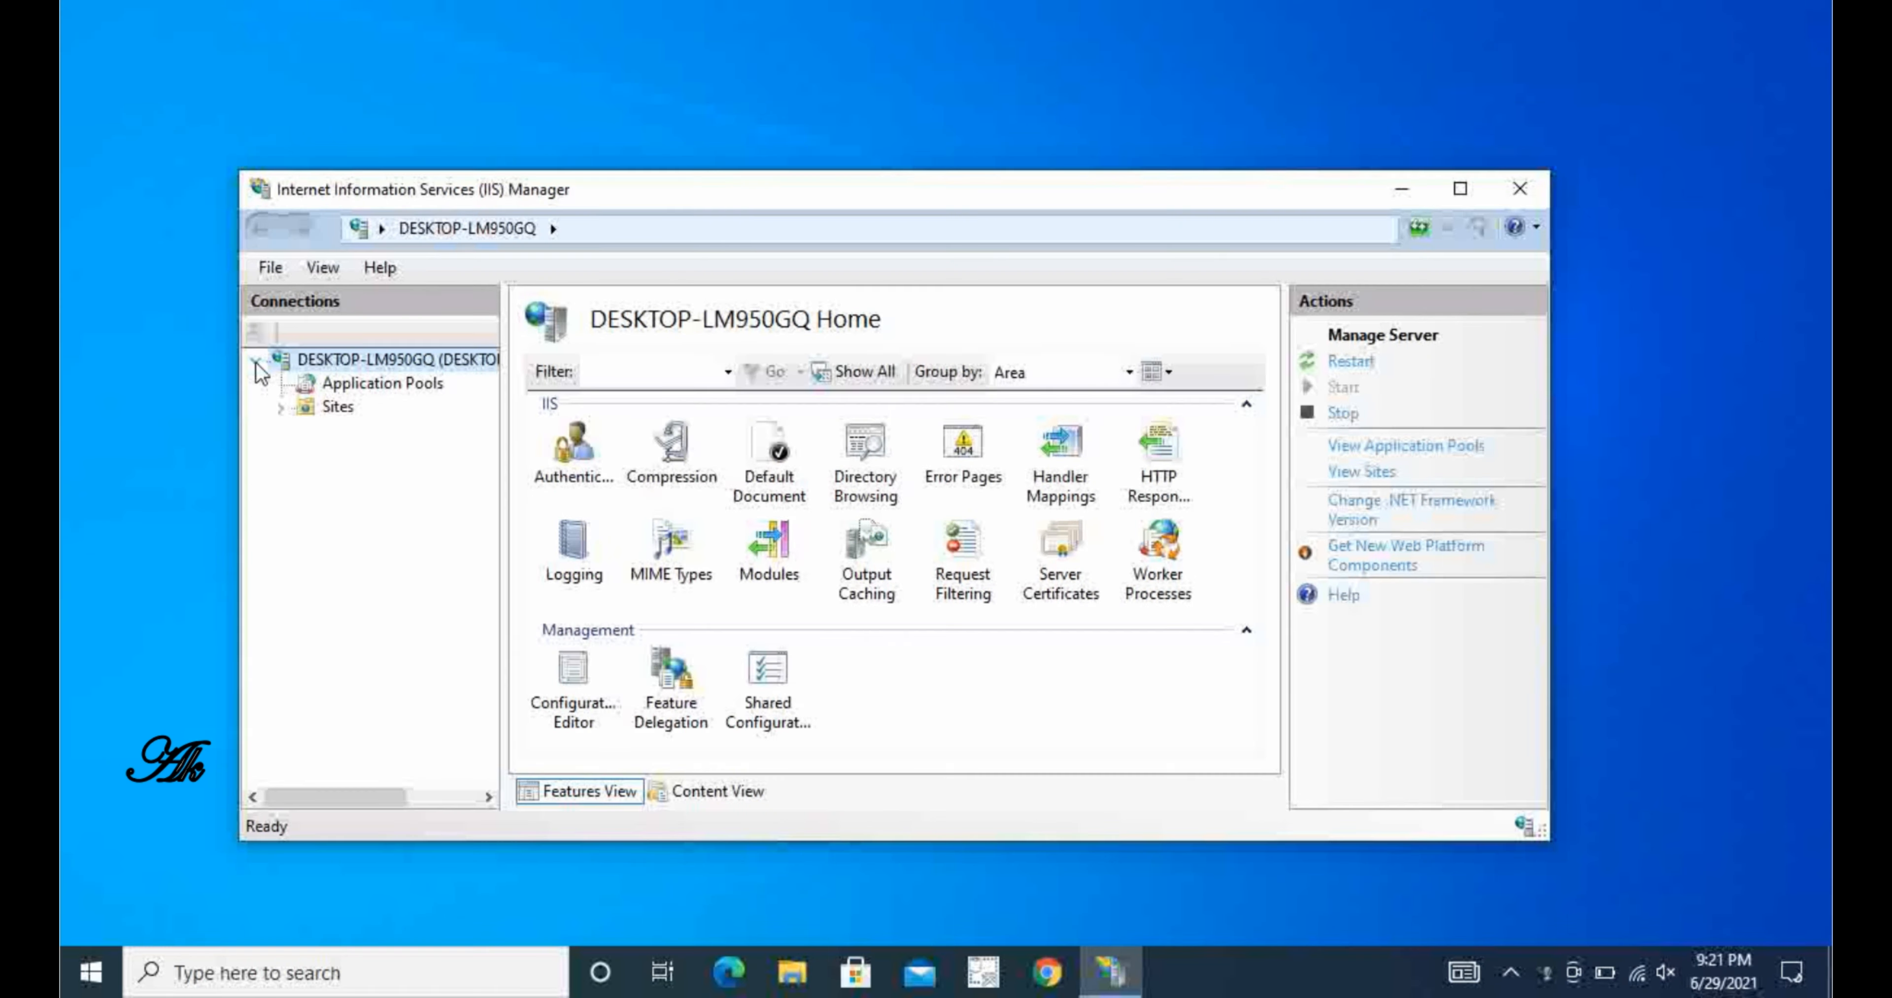
click(280, 408)
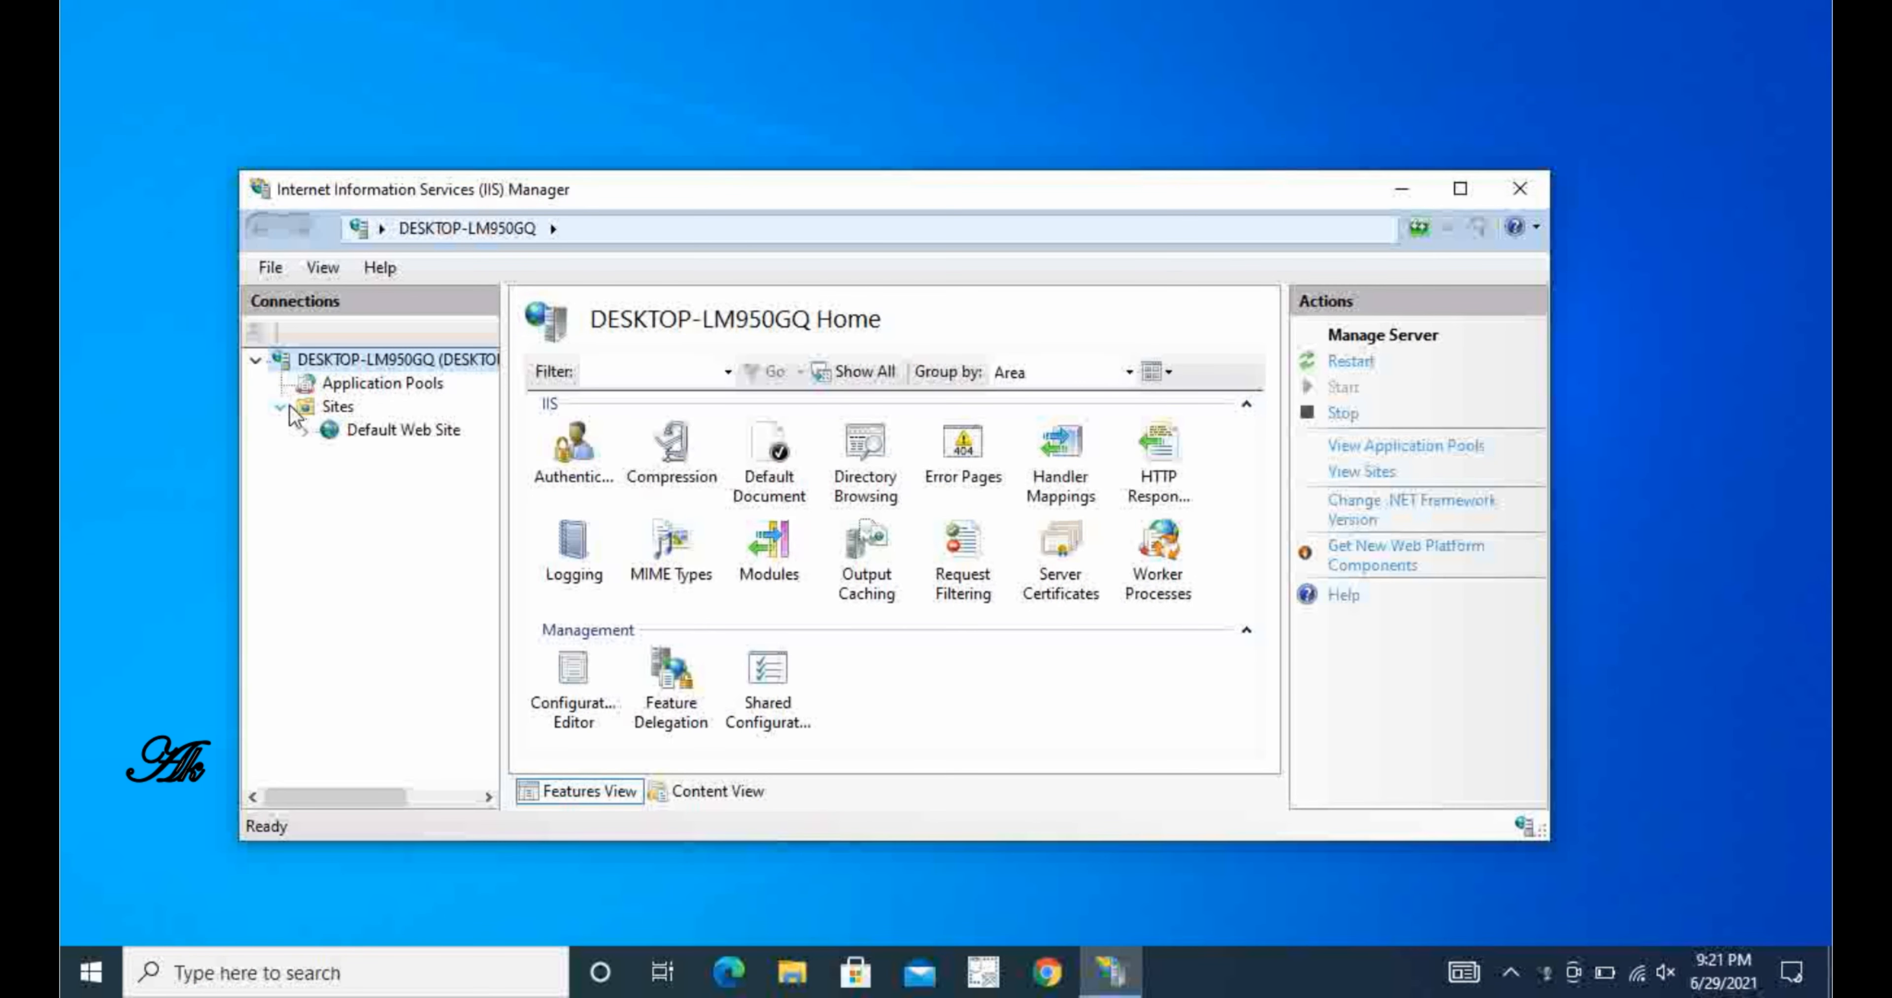
click(316, 408)
right_click(317, 408)
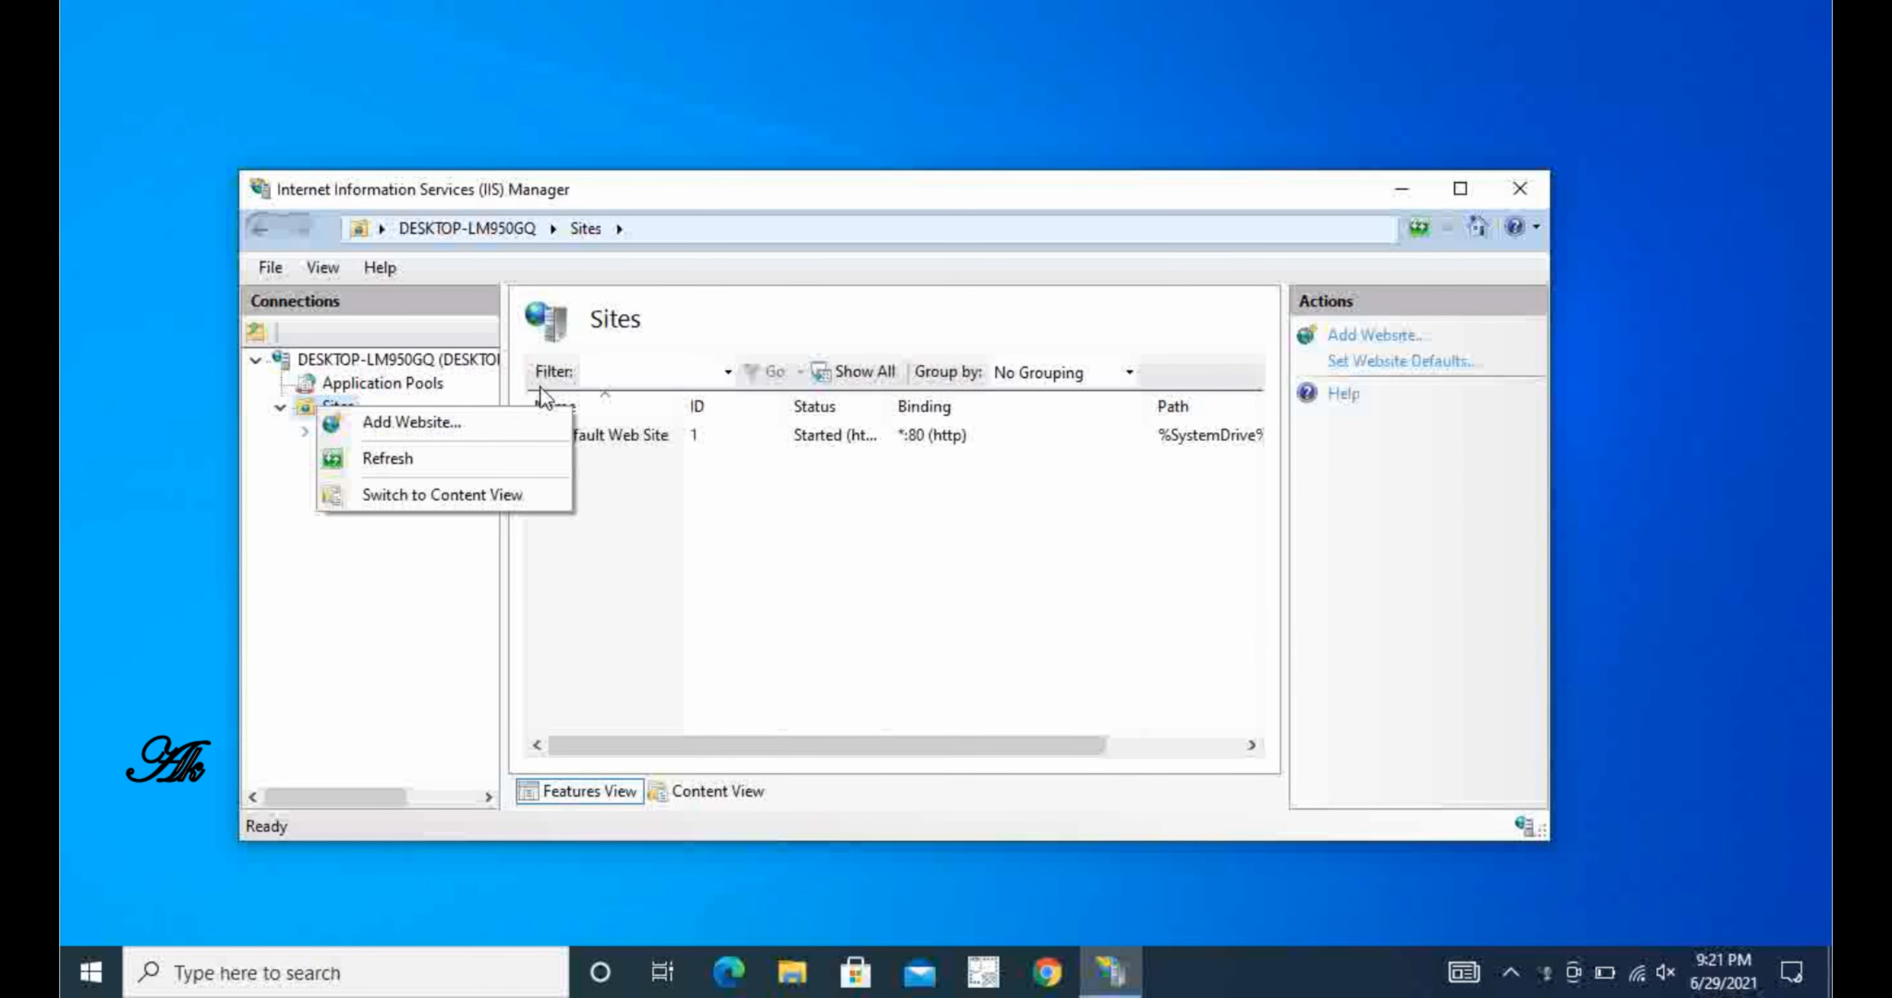
click(403, 610)
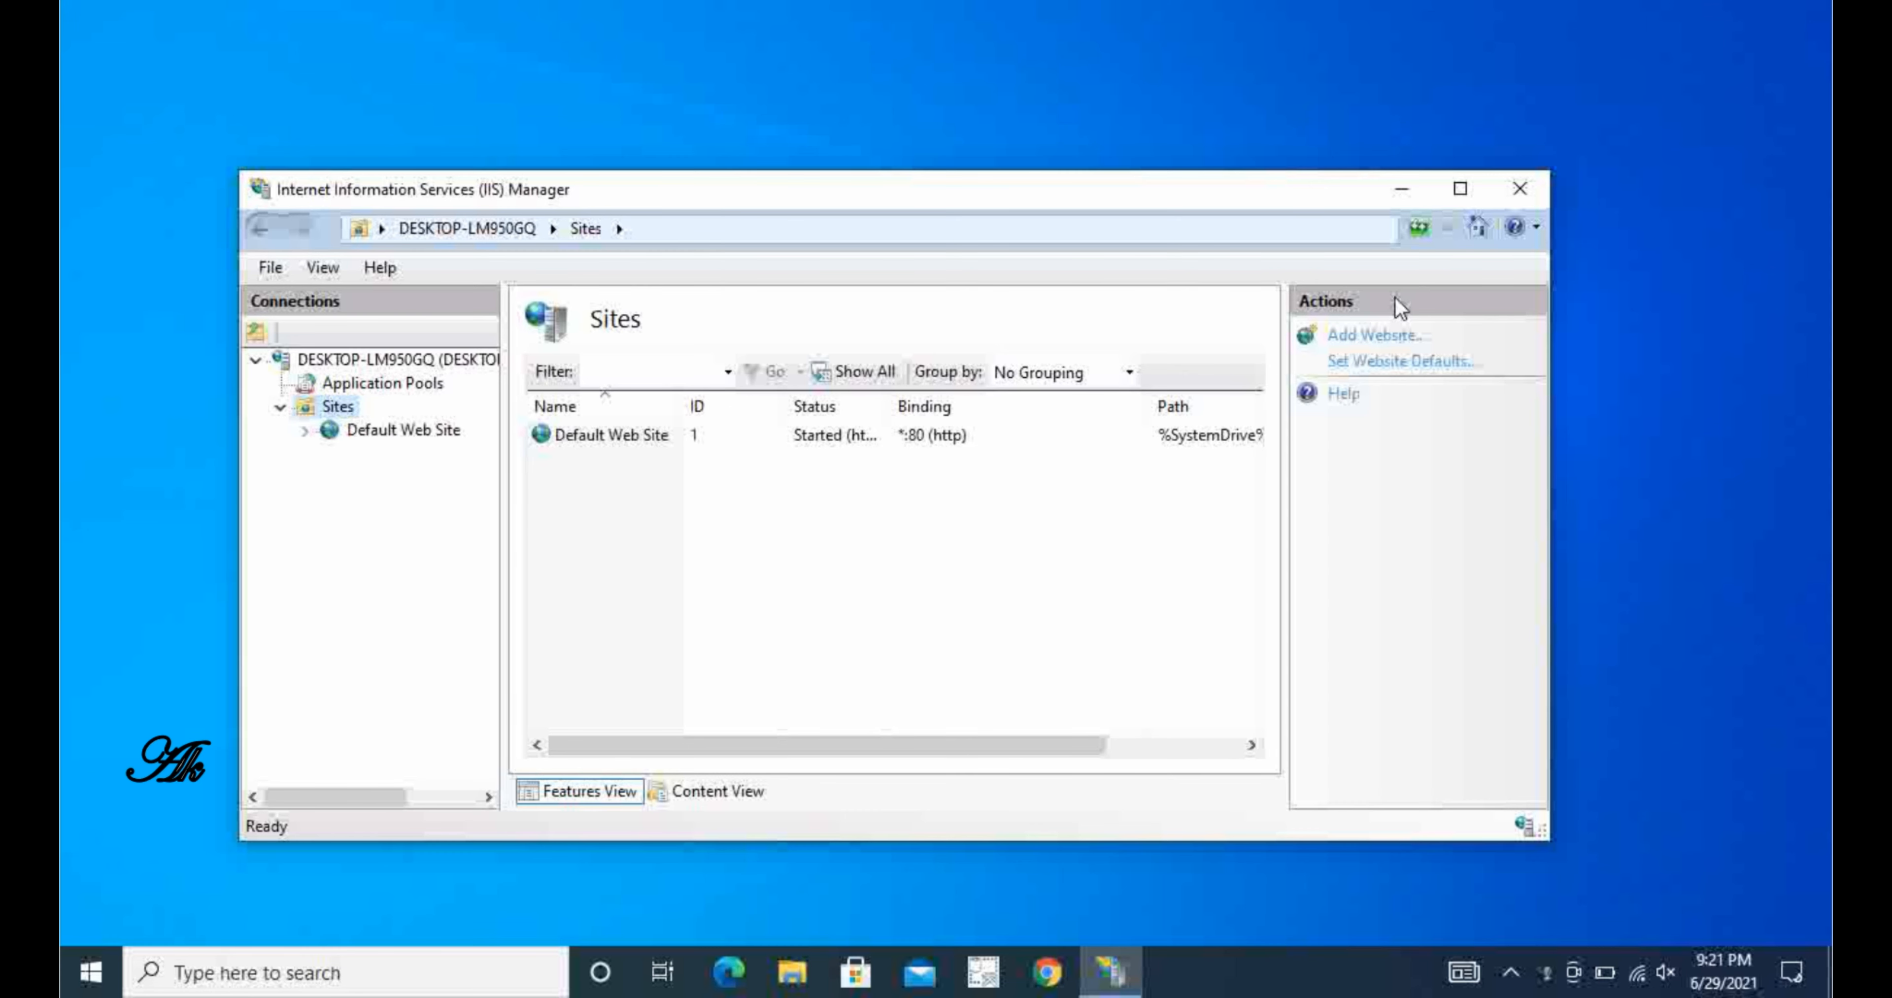
click(1371, 336)
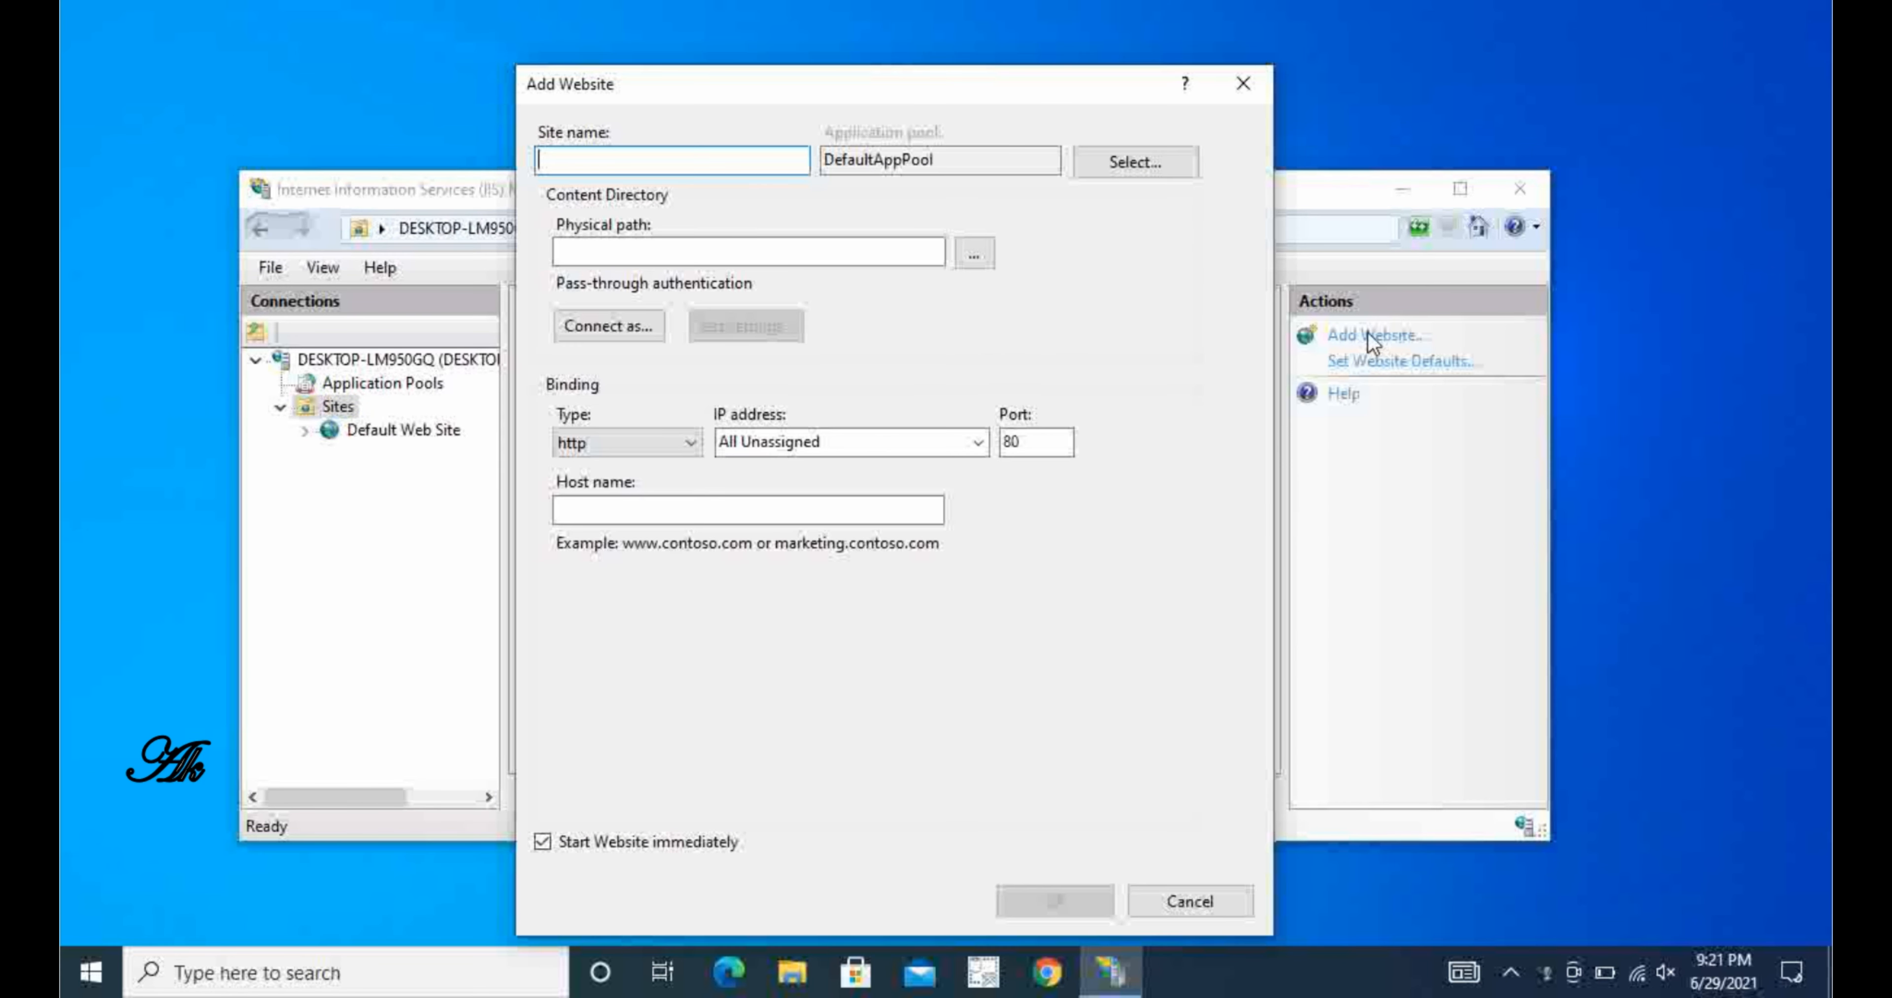
text(Test)
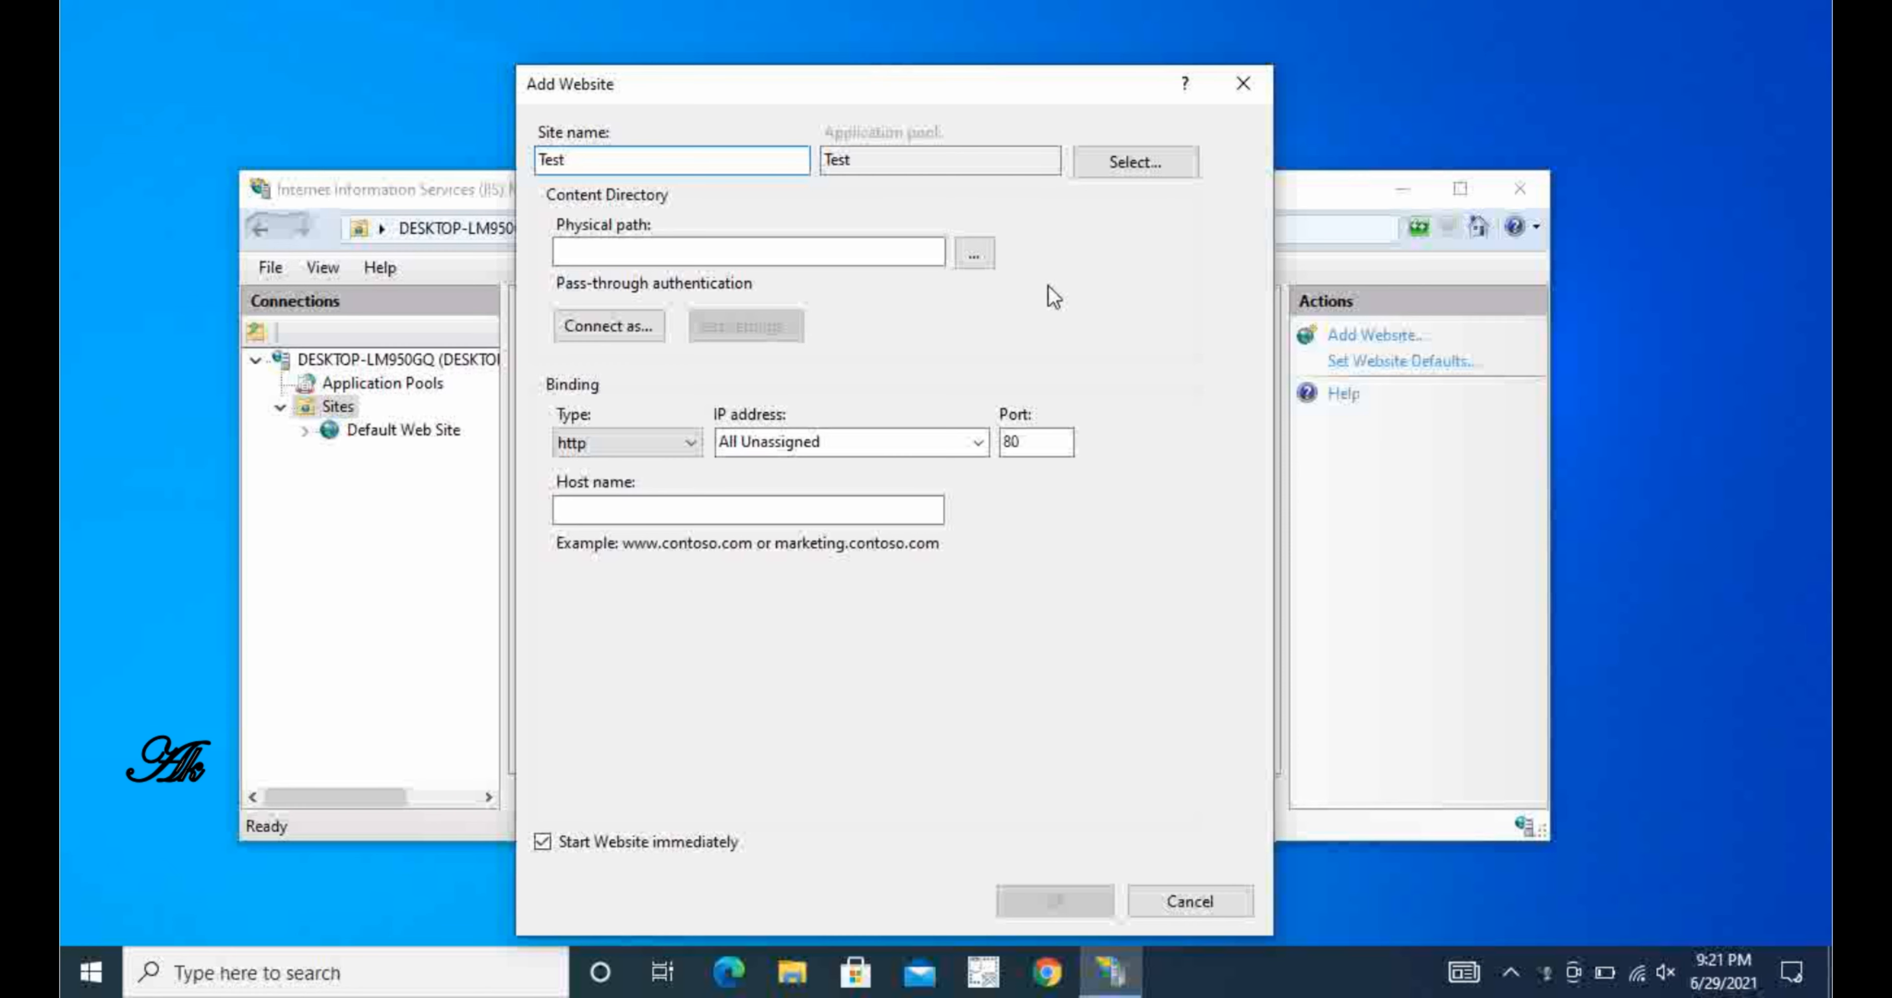
- Set the new website's physical path to the folder C:\Test by browsing the local C: disk
click(971, 254)
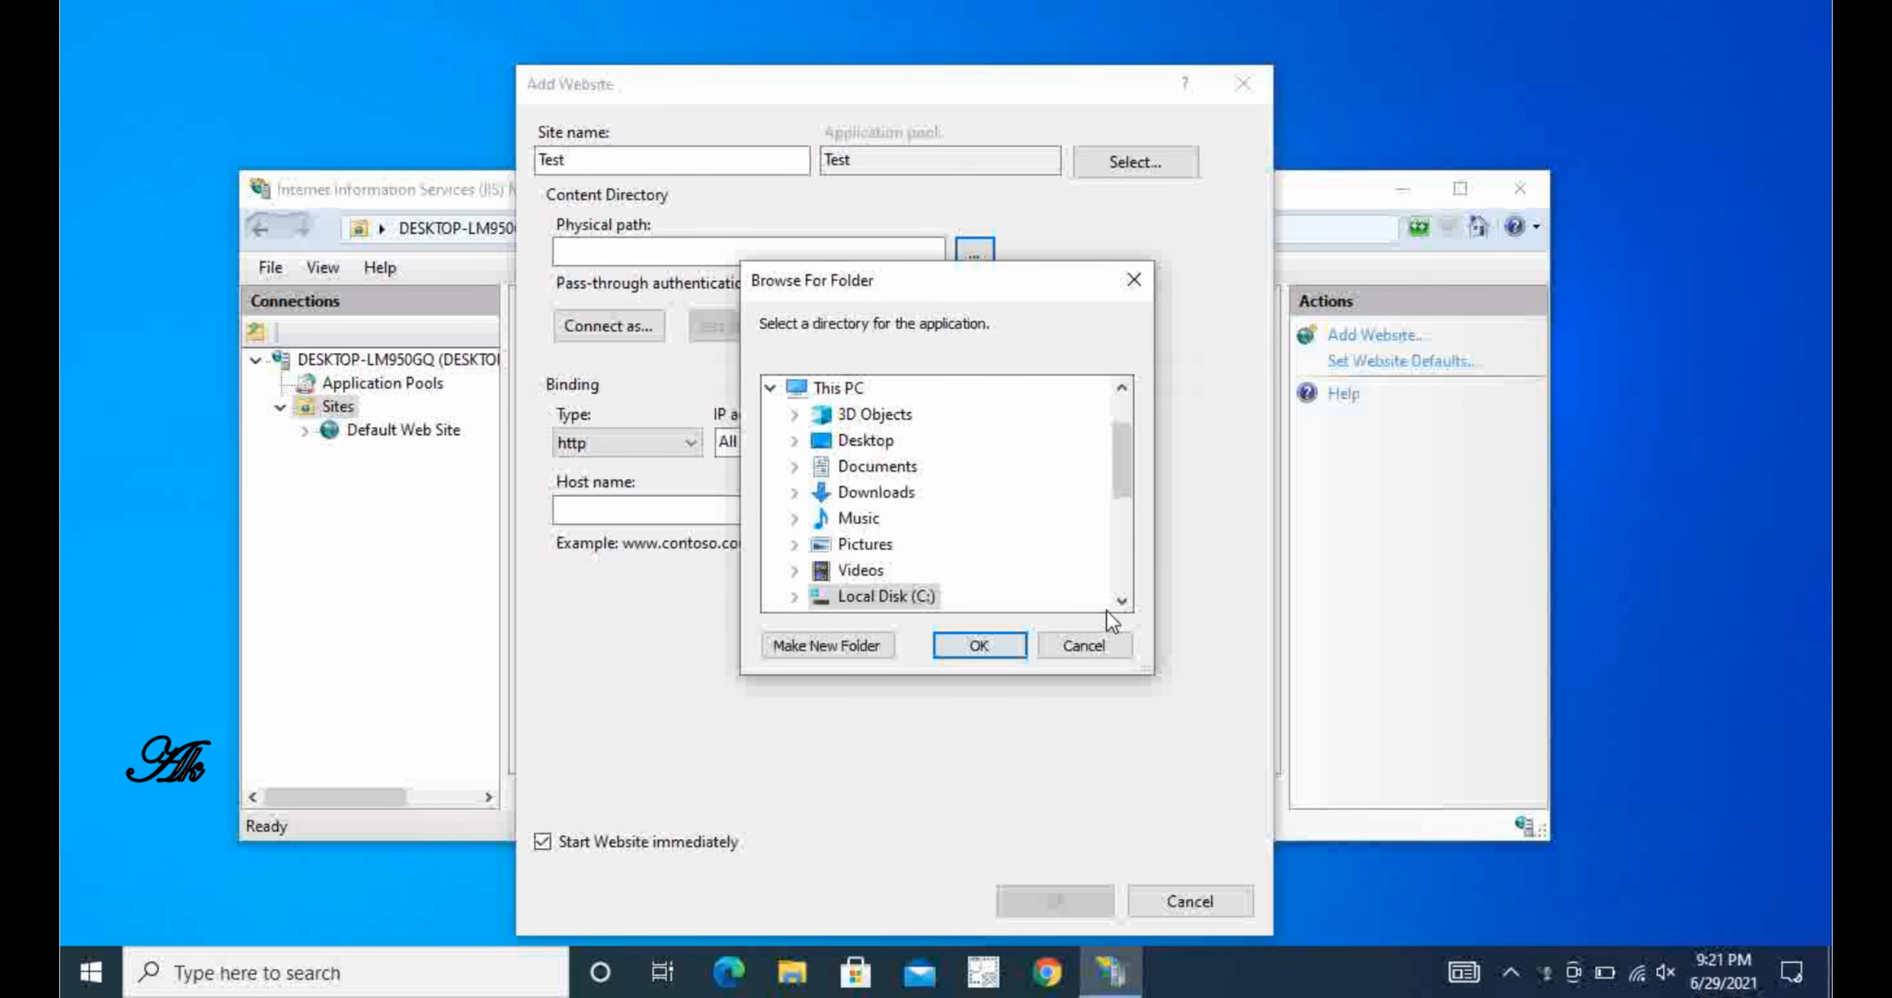
click(1123, 603)
click(1122, 603)
click(1123, 602)
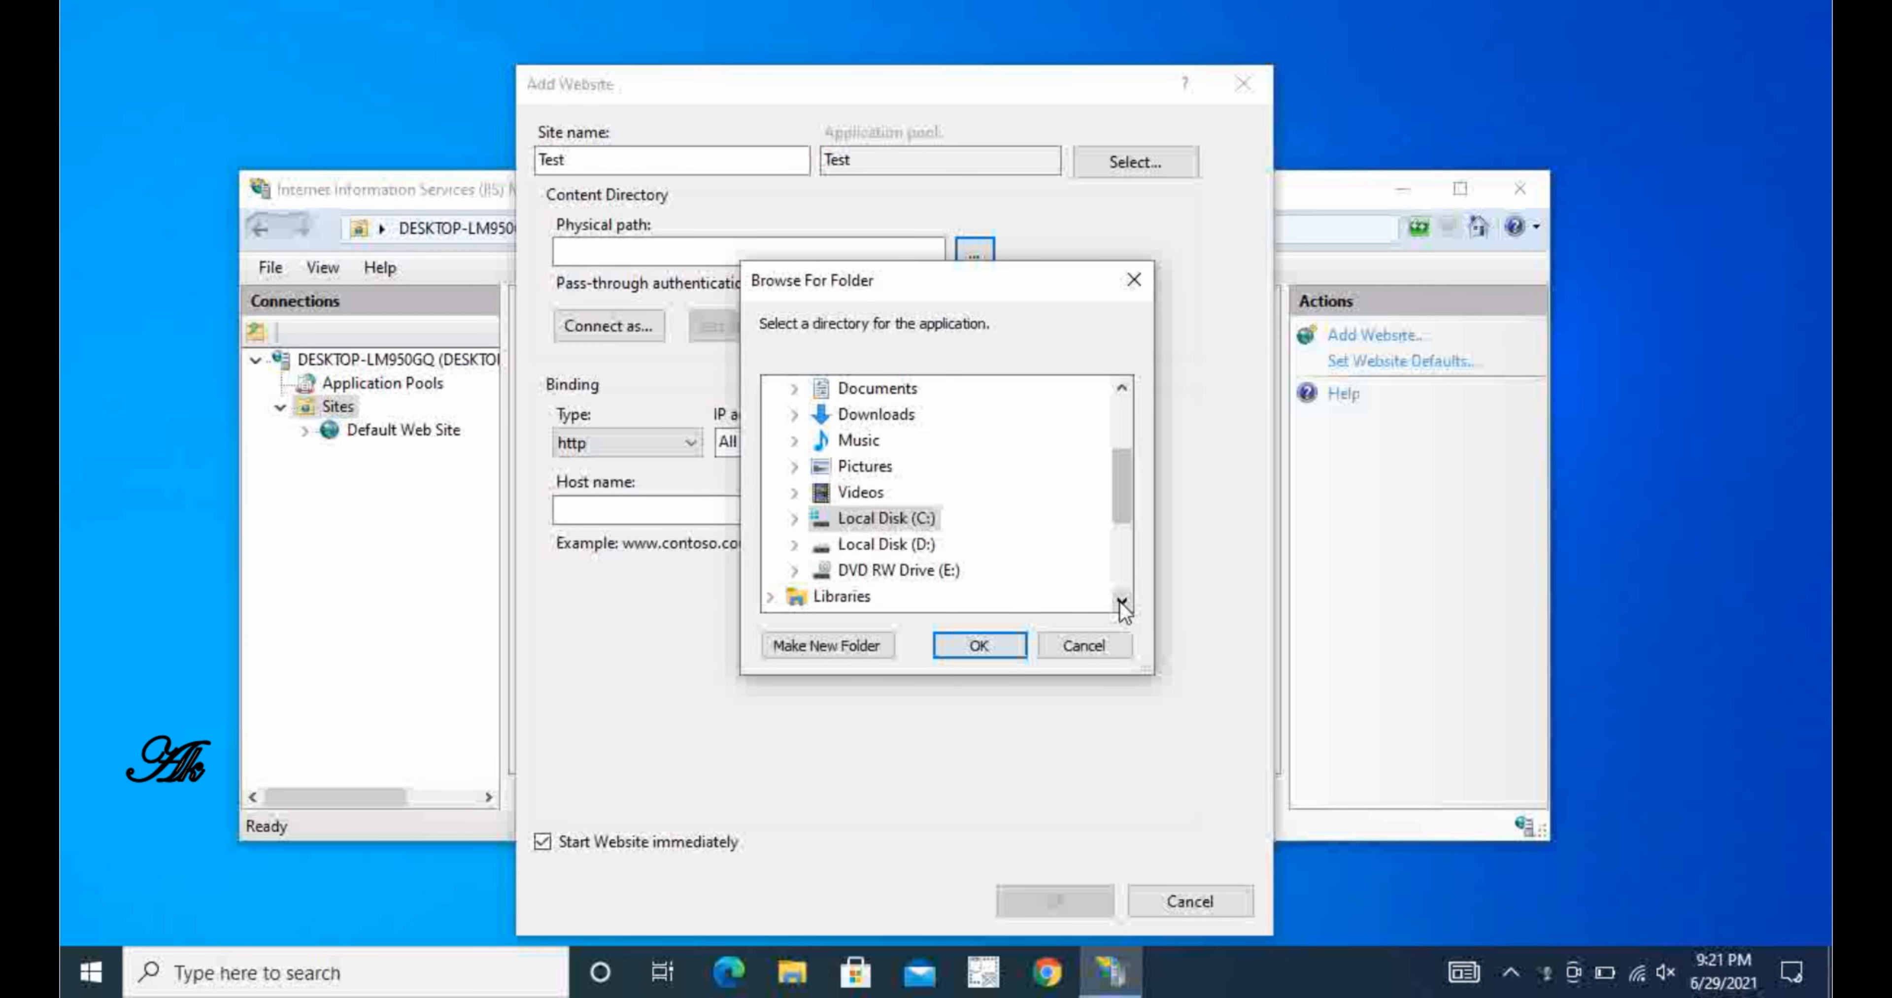
click(796, 519)
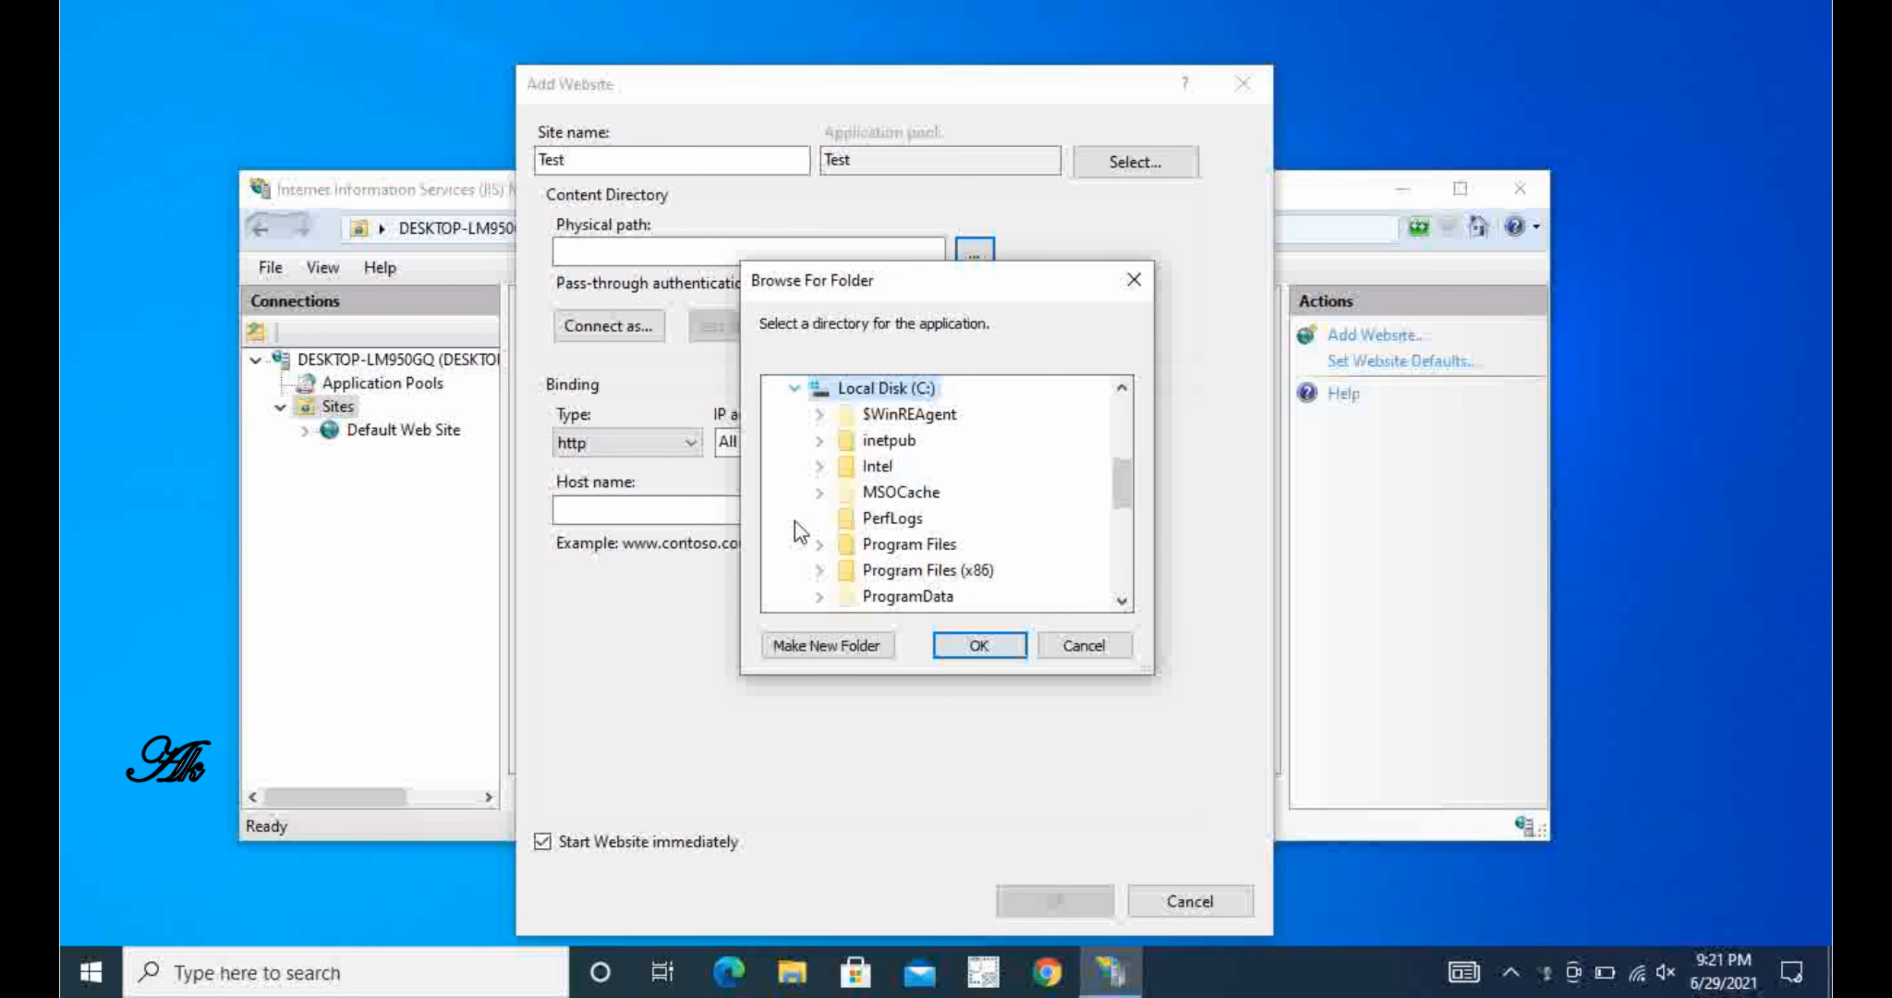
click(1123, 603)
click(1122, 604)
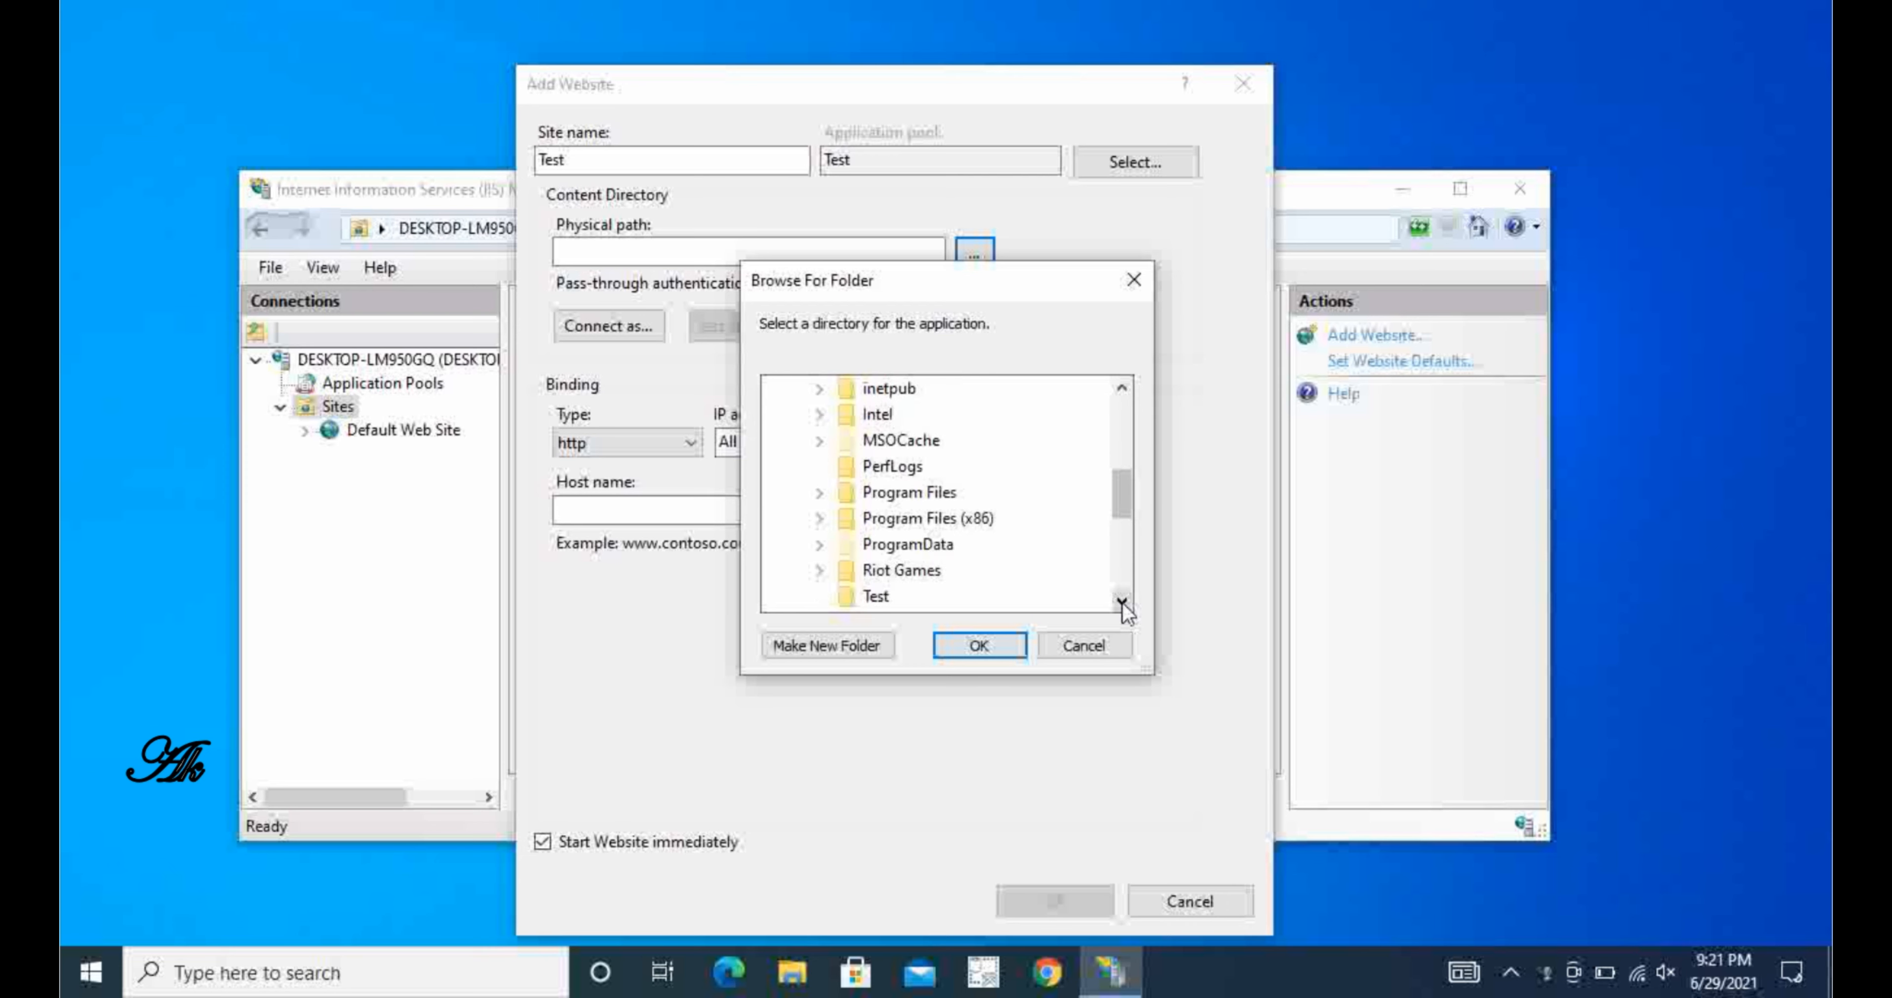
click(1123, 603)
click(884, 576)
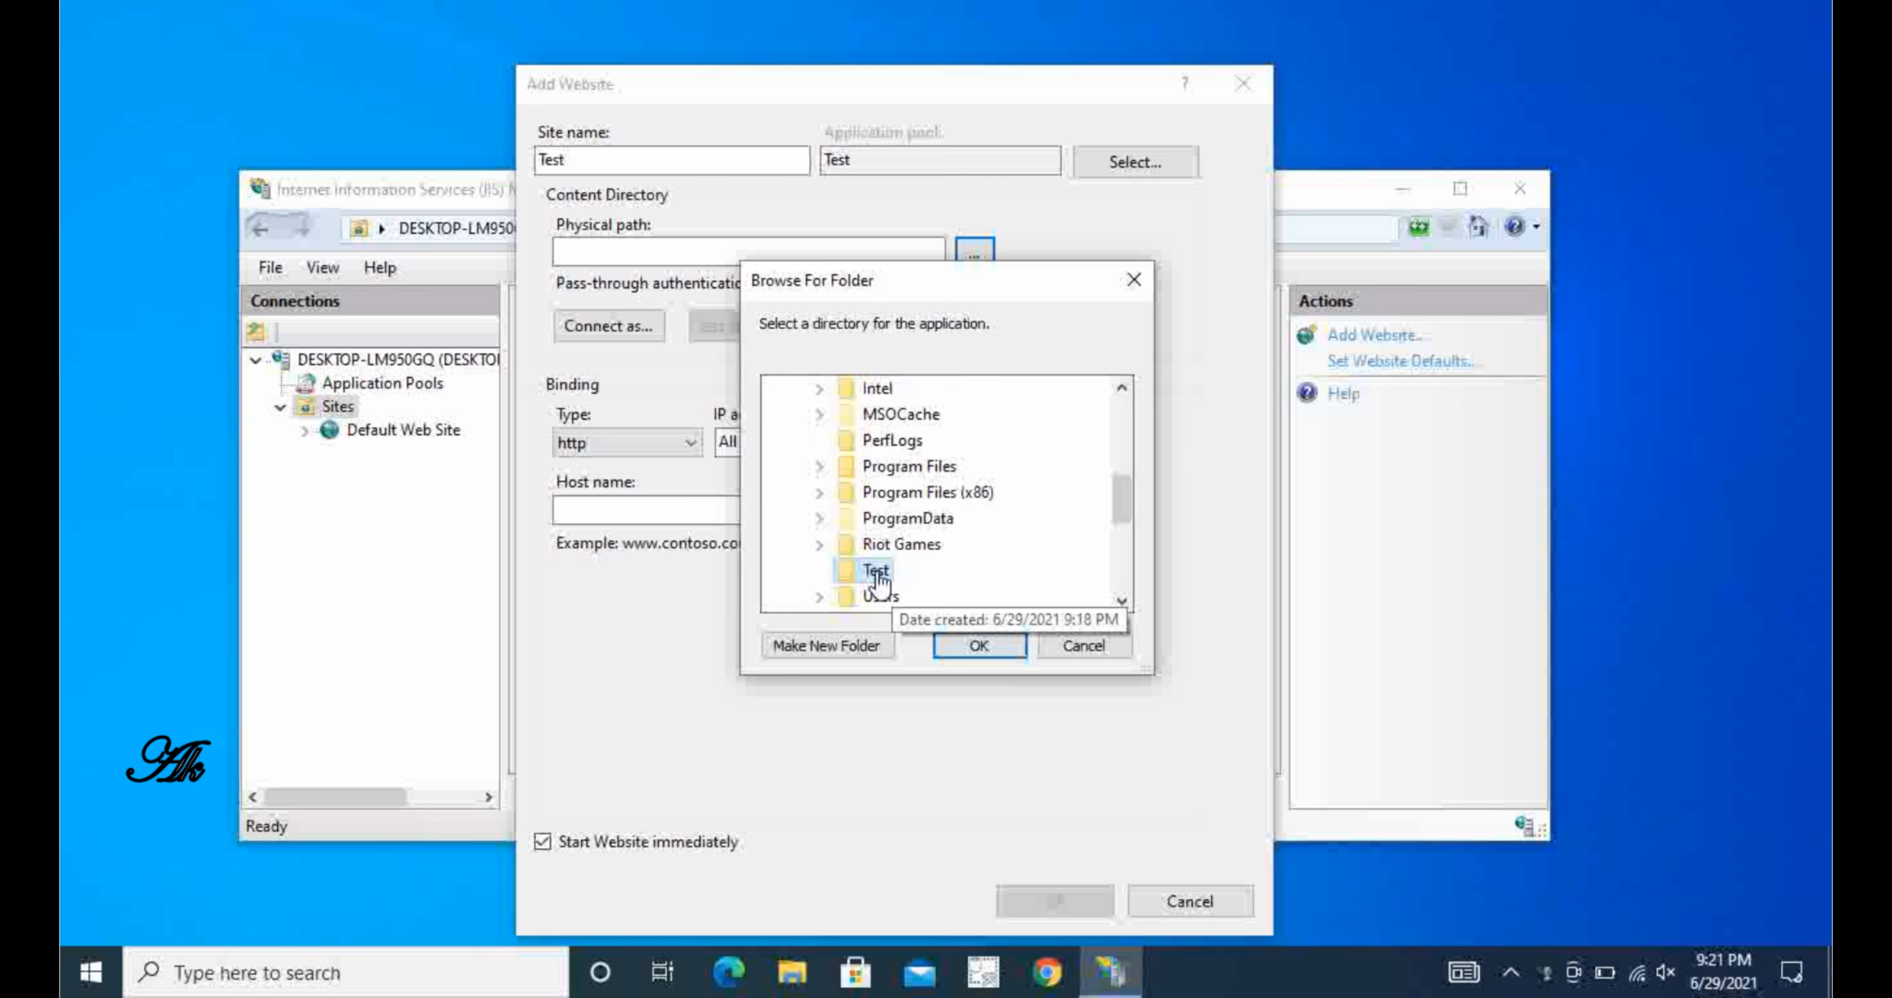
click(984, 647)
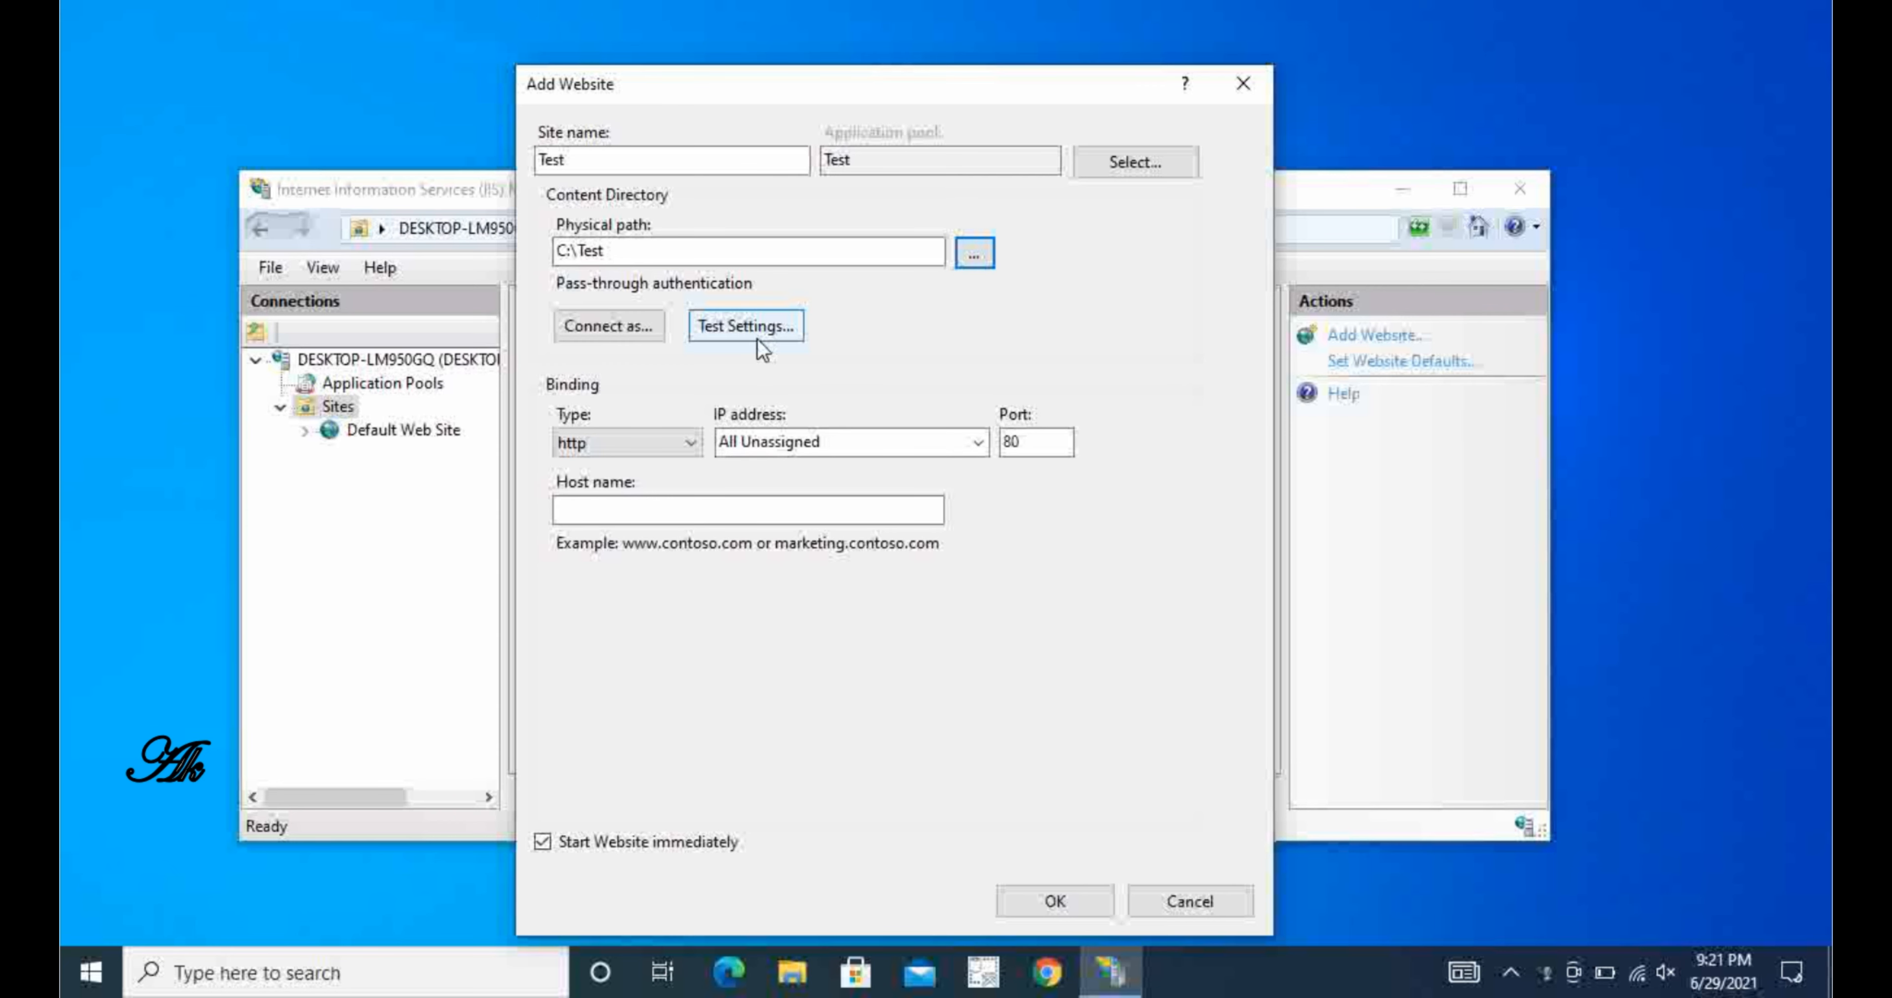
- Keep the http binding type, set the host name to TestSite and create the website
click(686, 445)
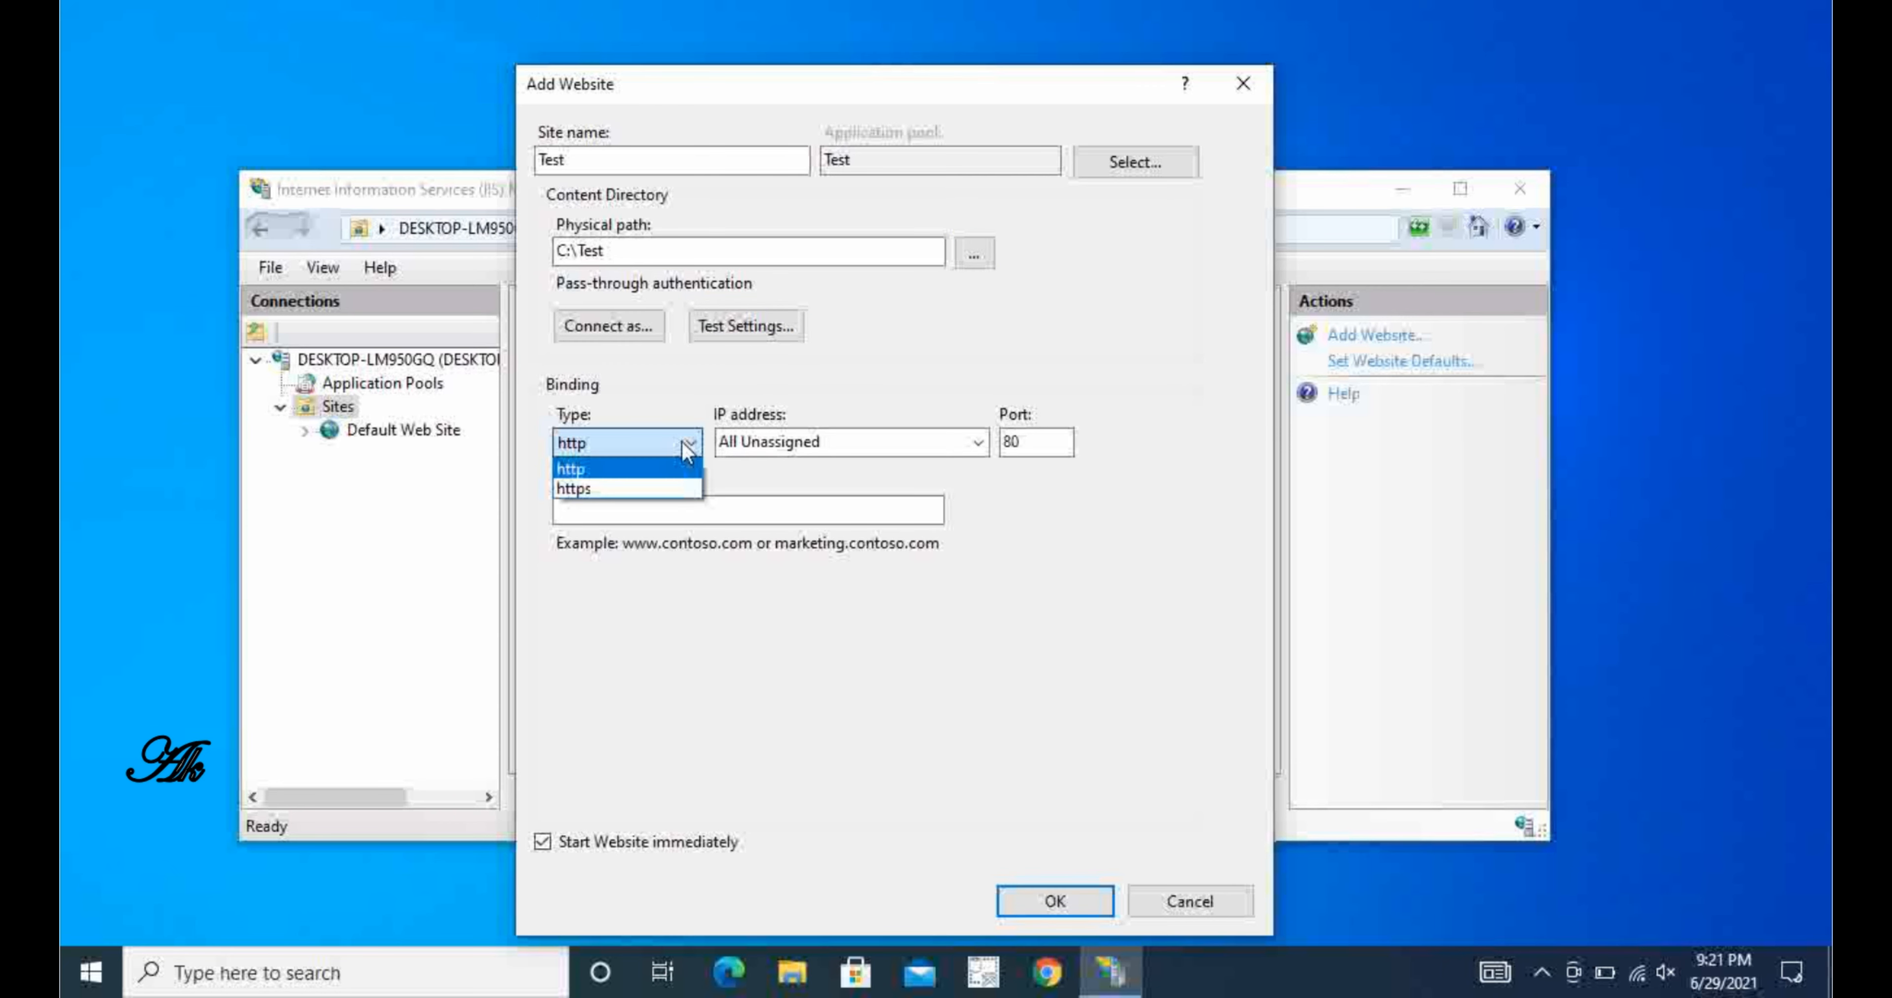
click(687, 442)
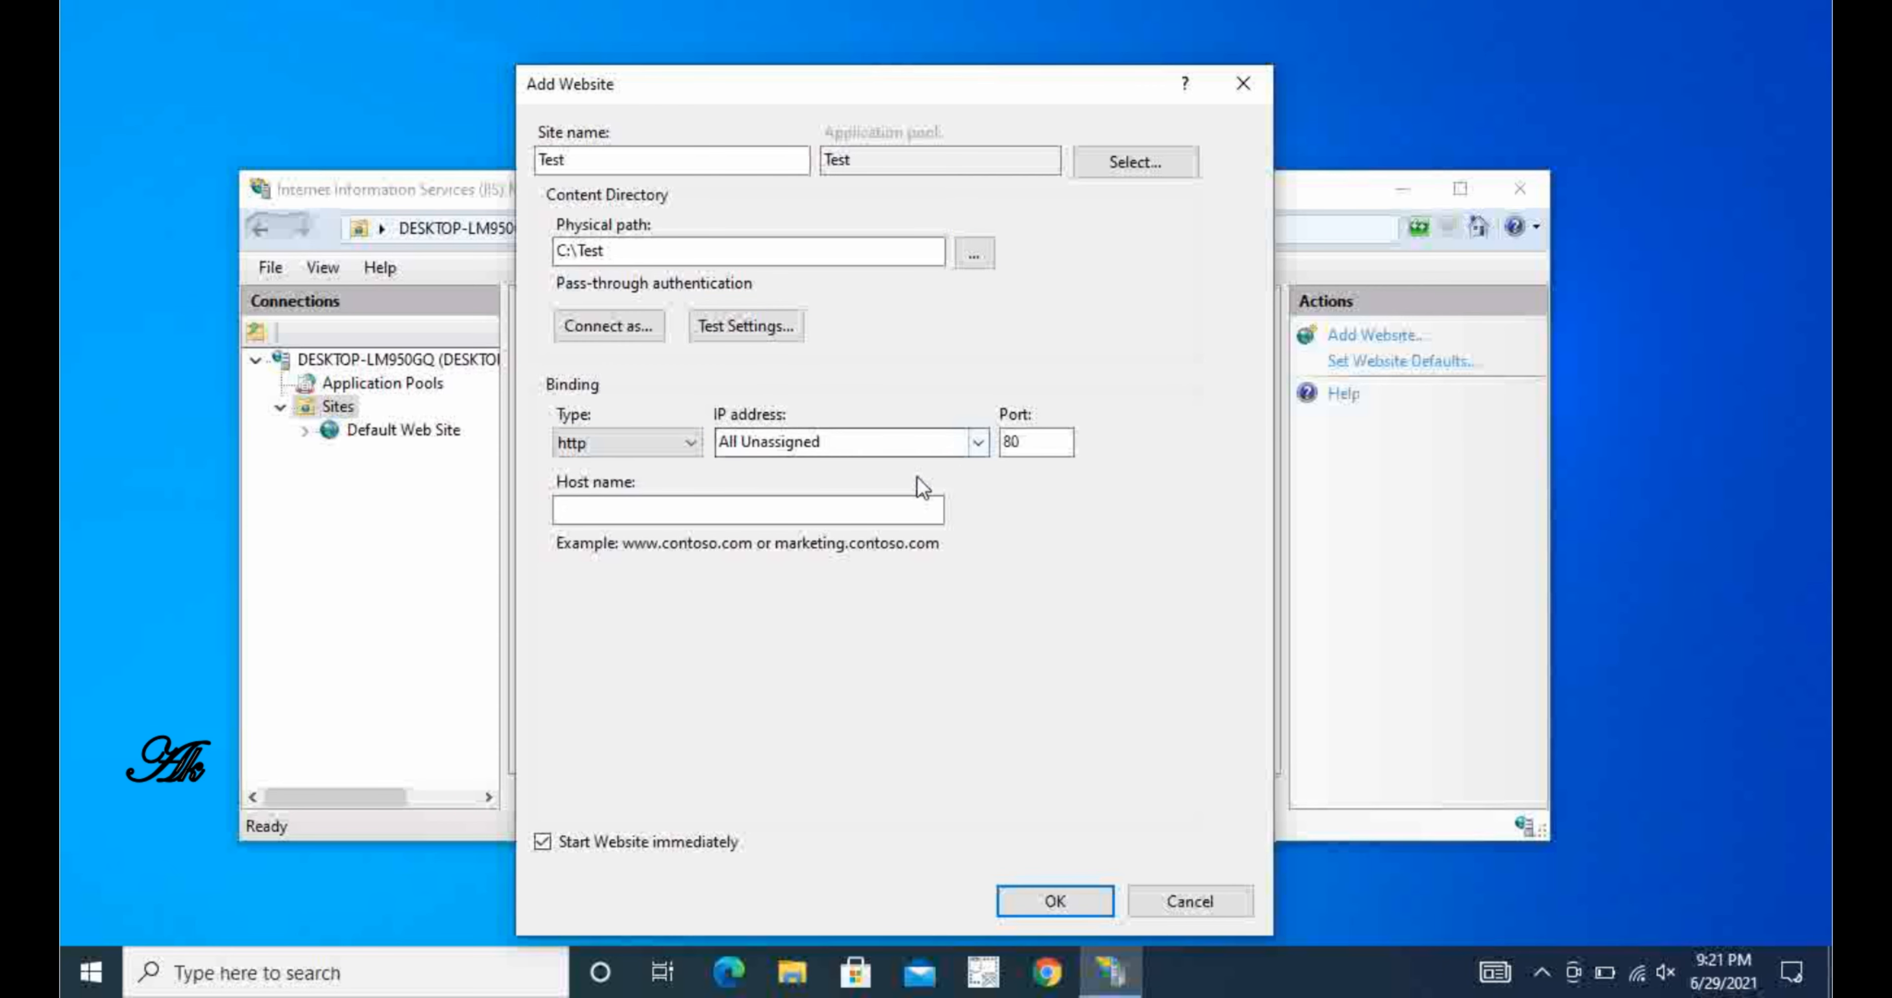
click(856, 510)
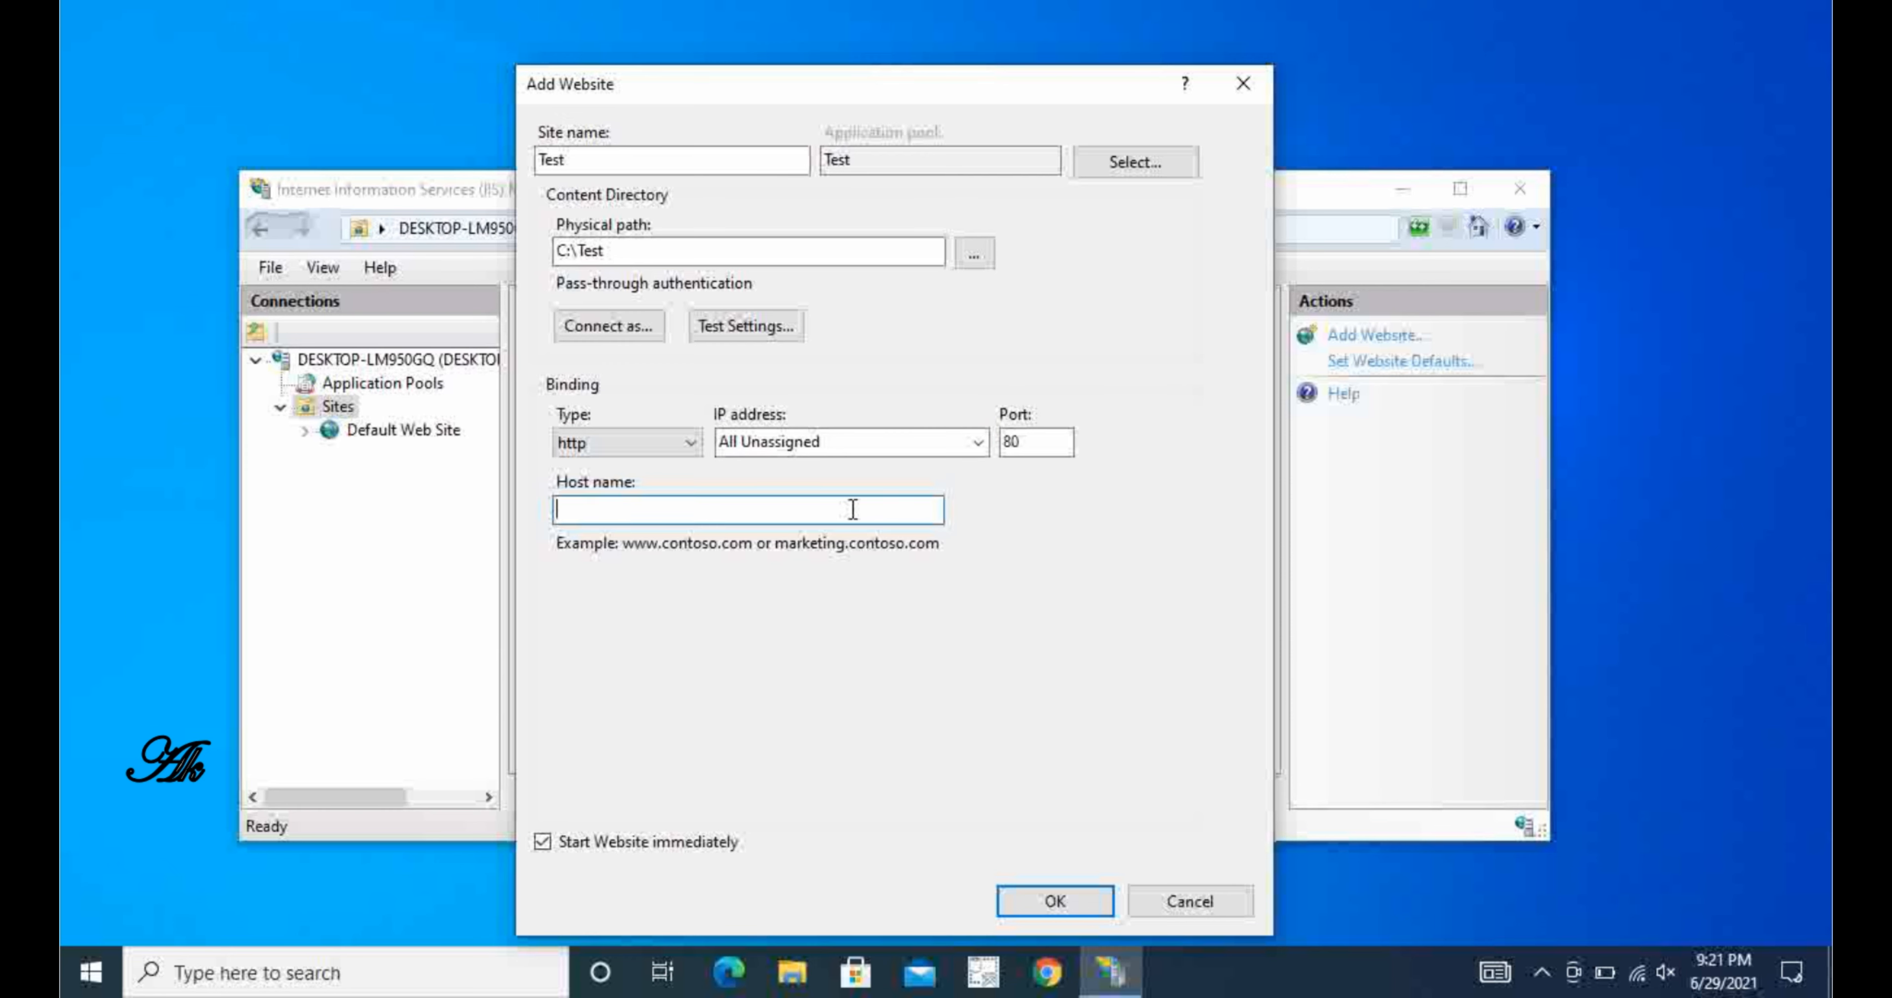
text(TestSite)
click(1060, 901)
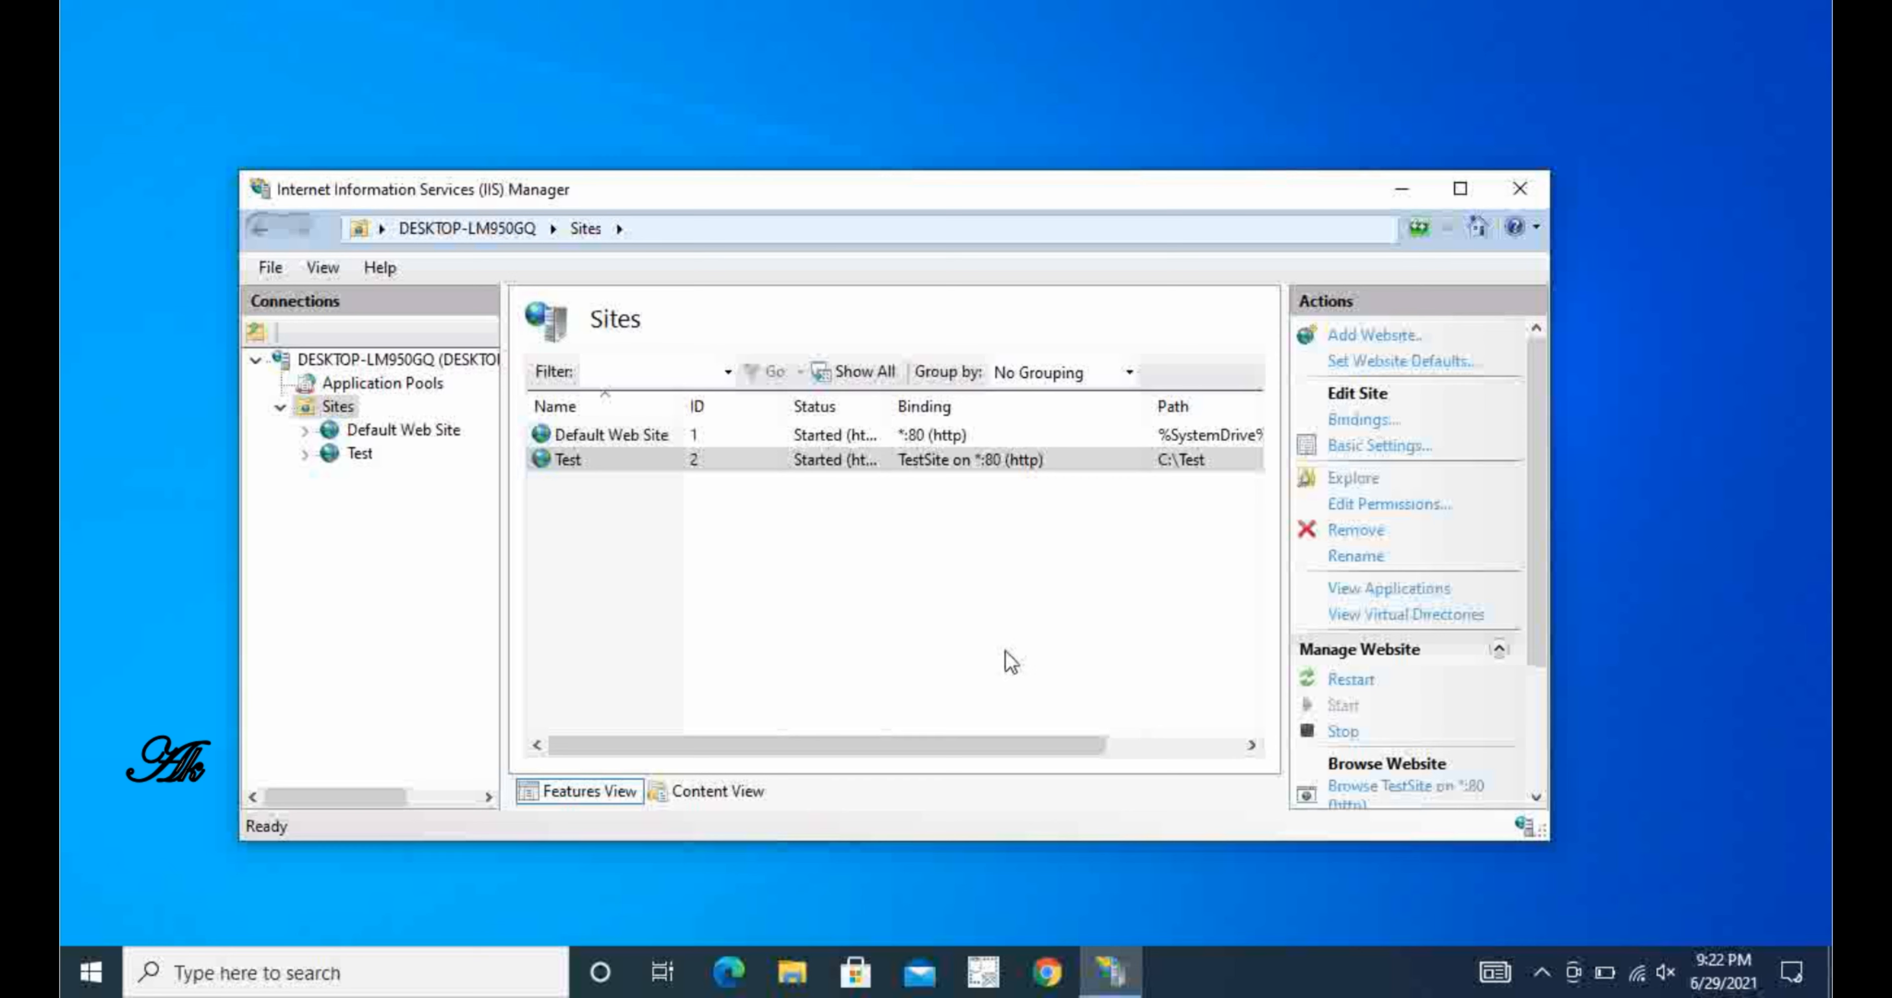
- Browse the Test website through its TestSite binding on port 80
drag(1536, 480, 1541, 595)
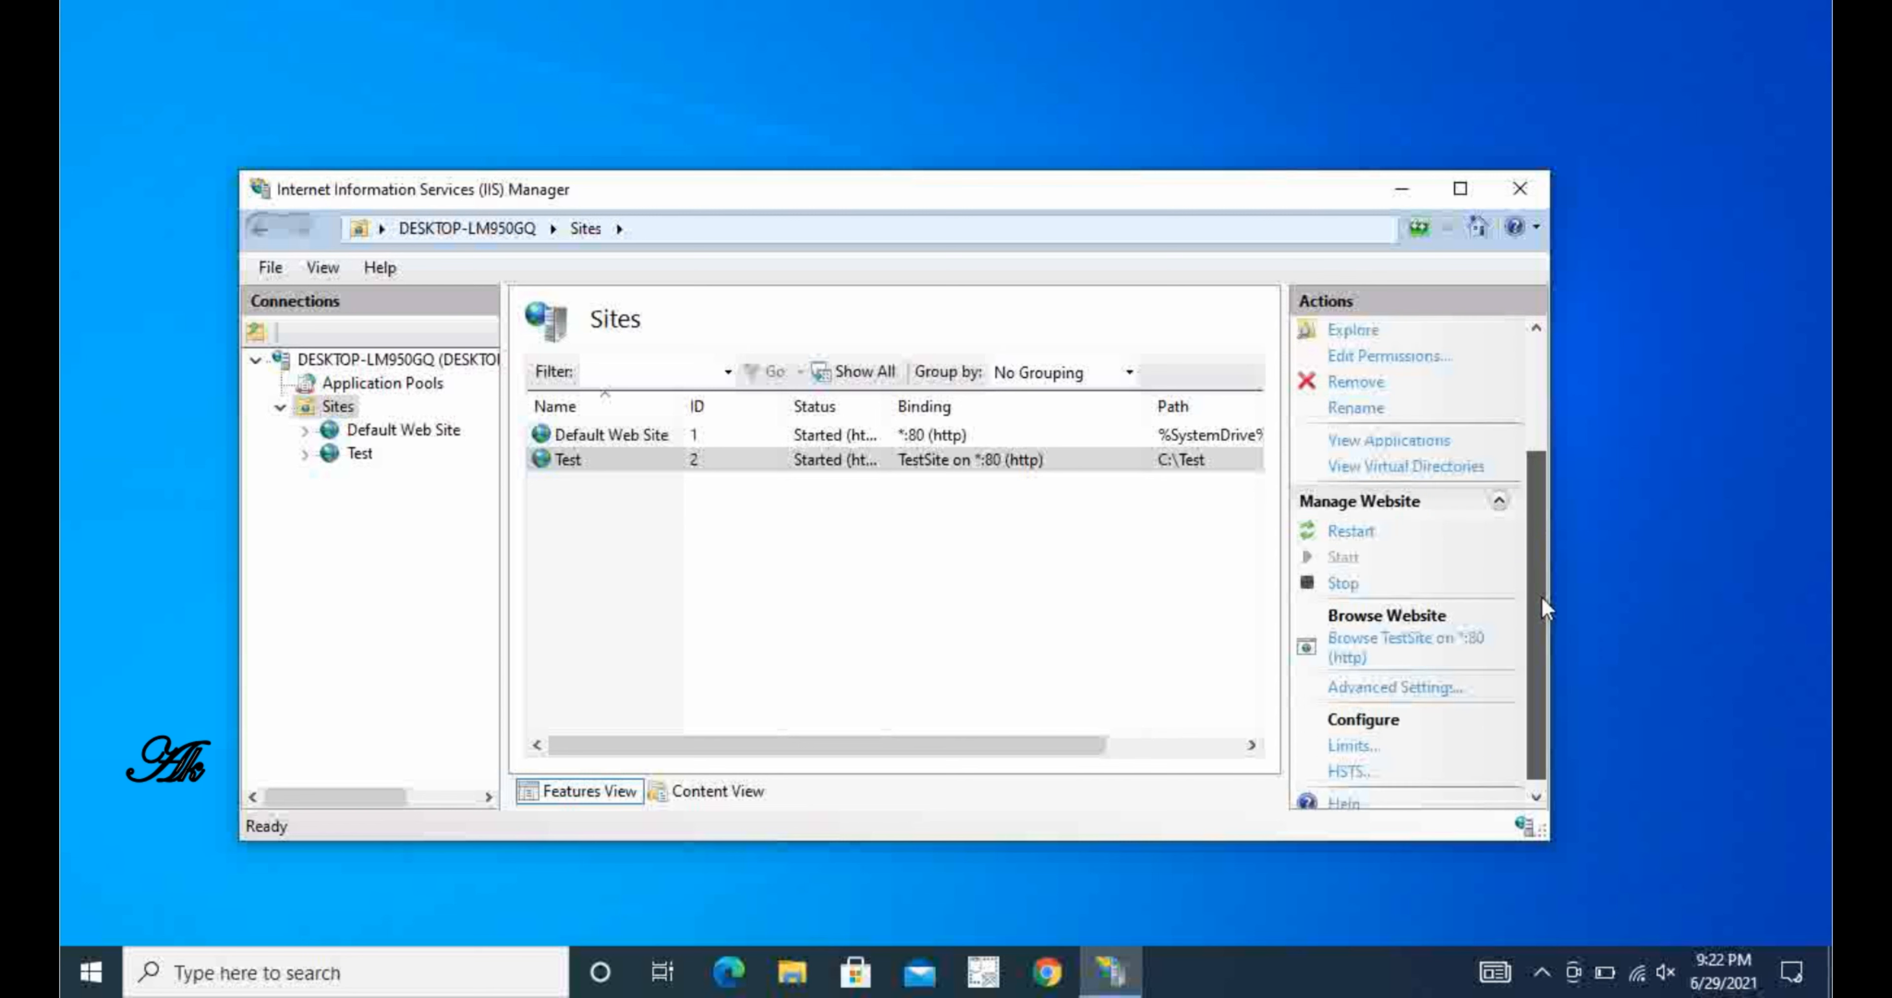
click(1380, 652)
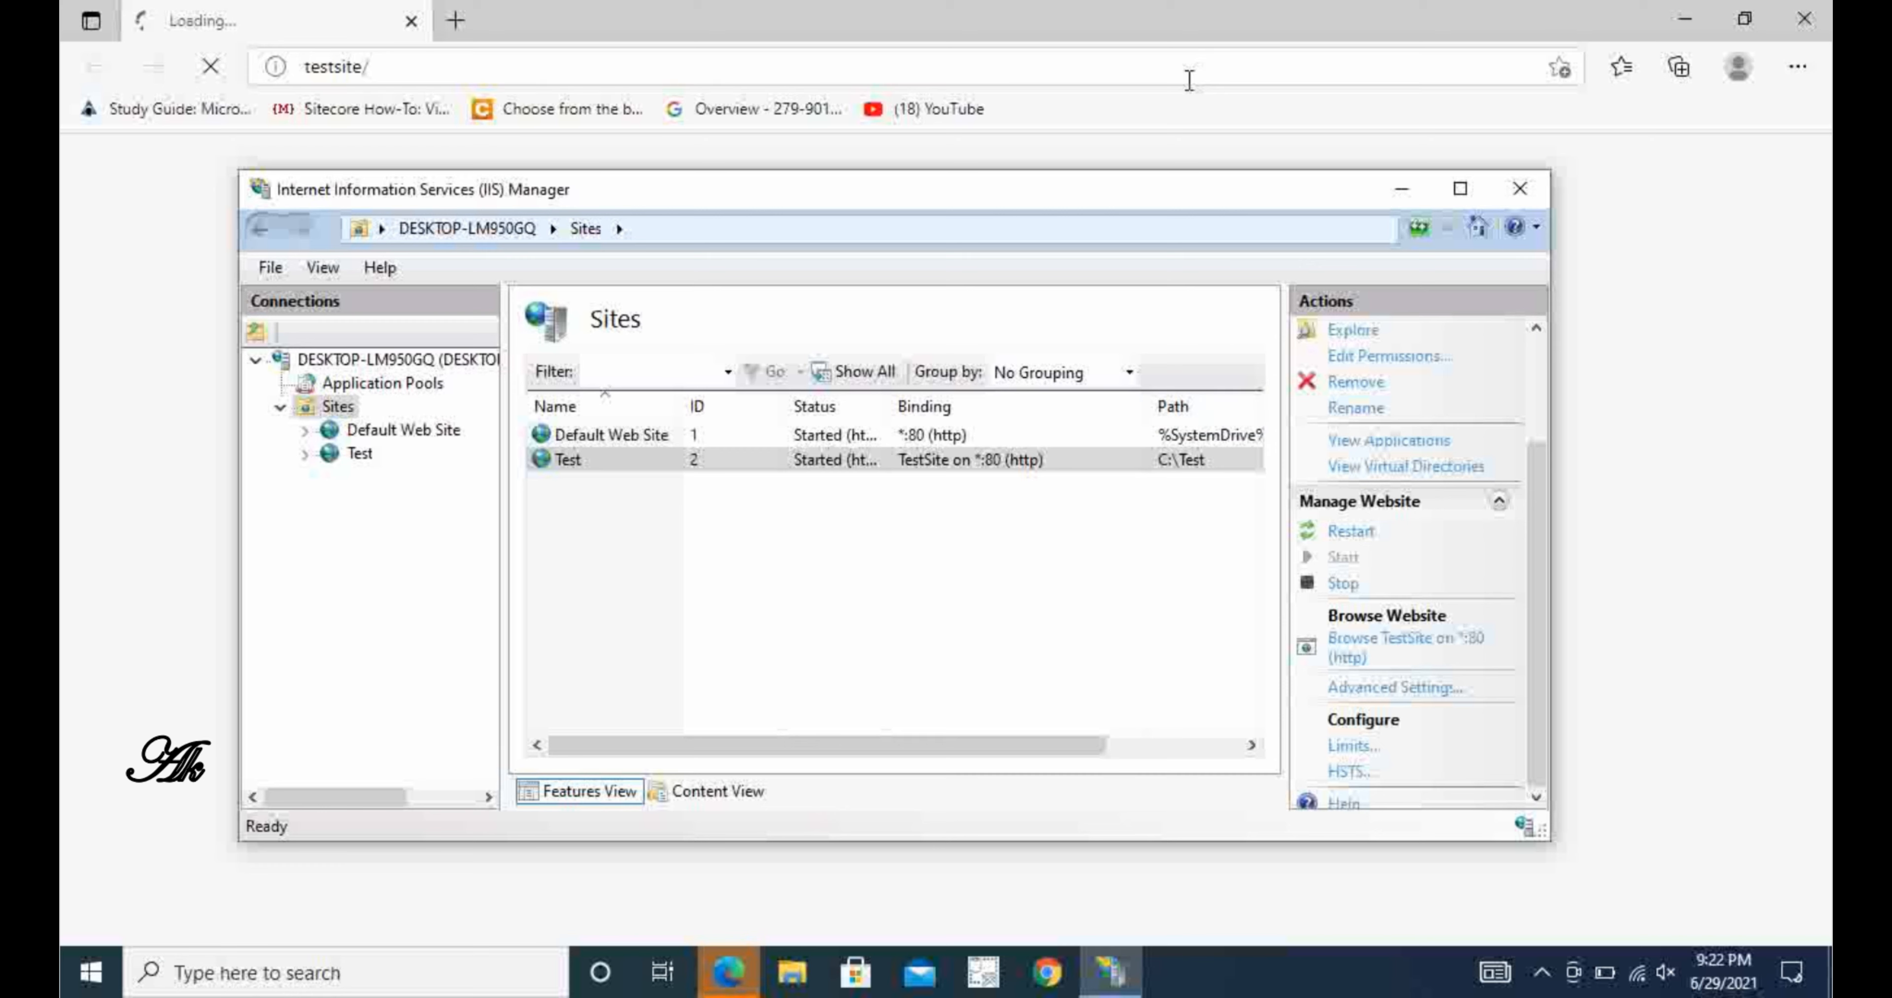
- View the testsite page in the browser and return to the IIS Manager window
click(1400, 192)
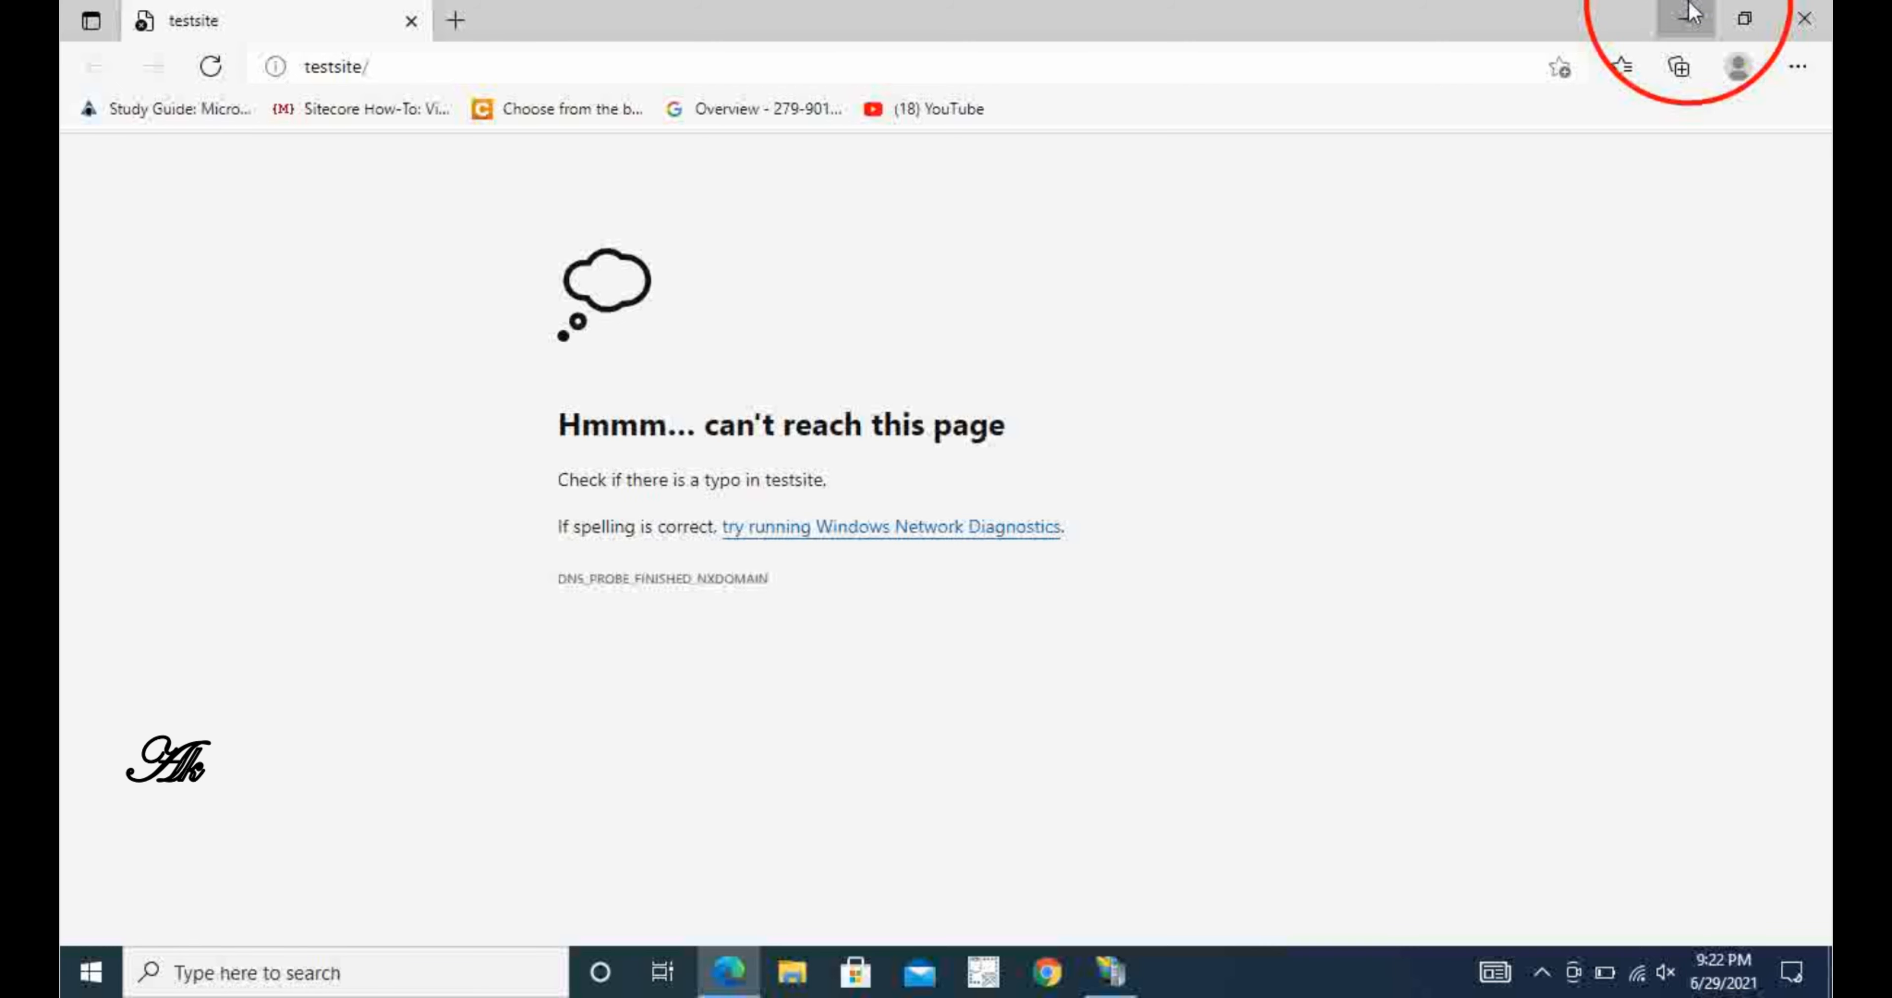
click(1684, 19)
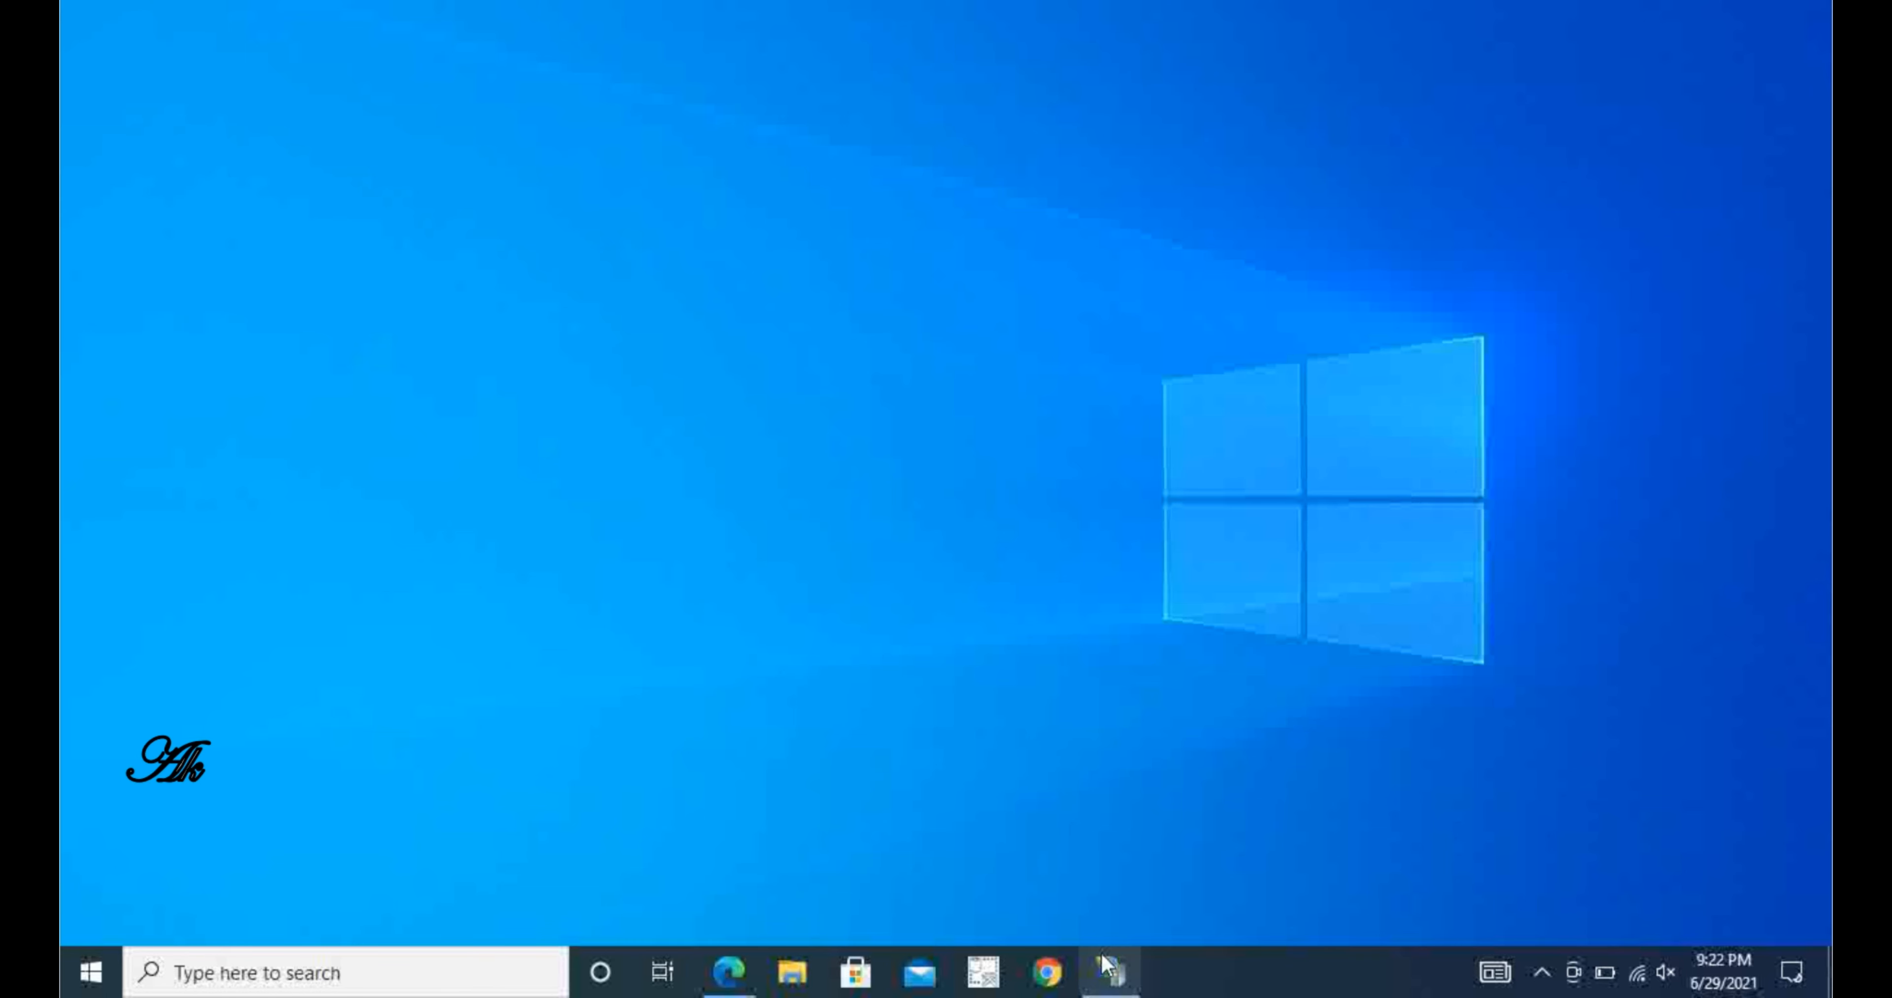
click(1111, 975)
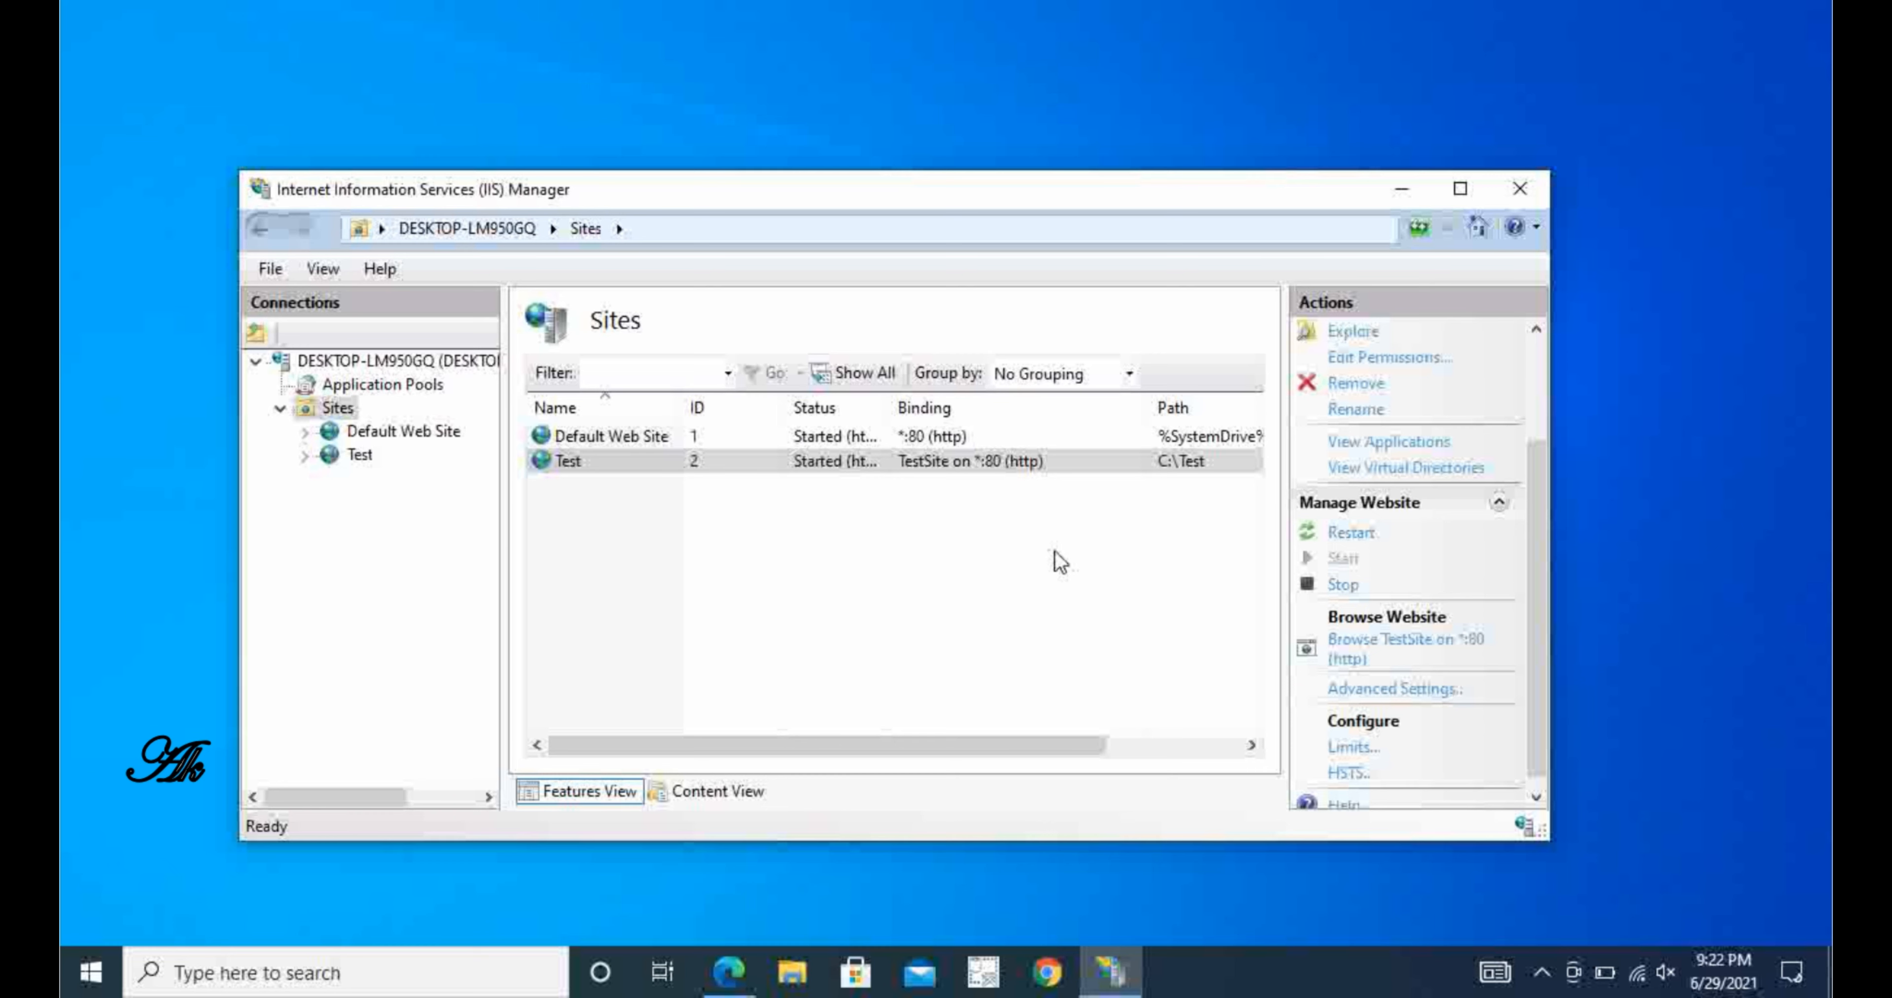
- Open the Windows System32 drivers folder through the Run dialog and go into its etc subfolder
key(super+r)
text(driver)
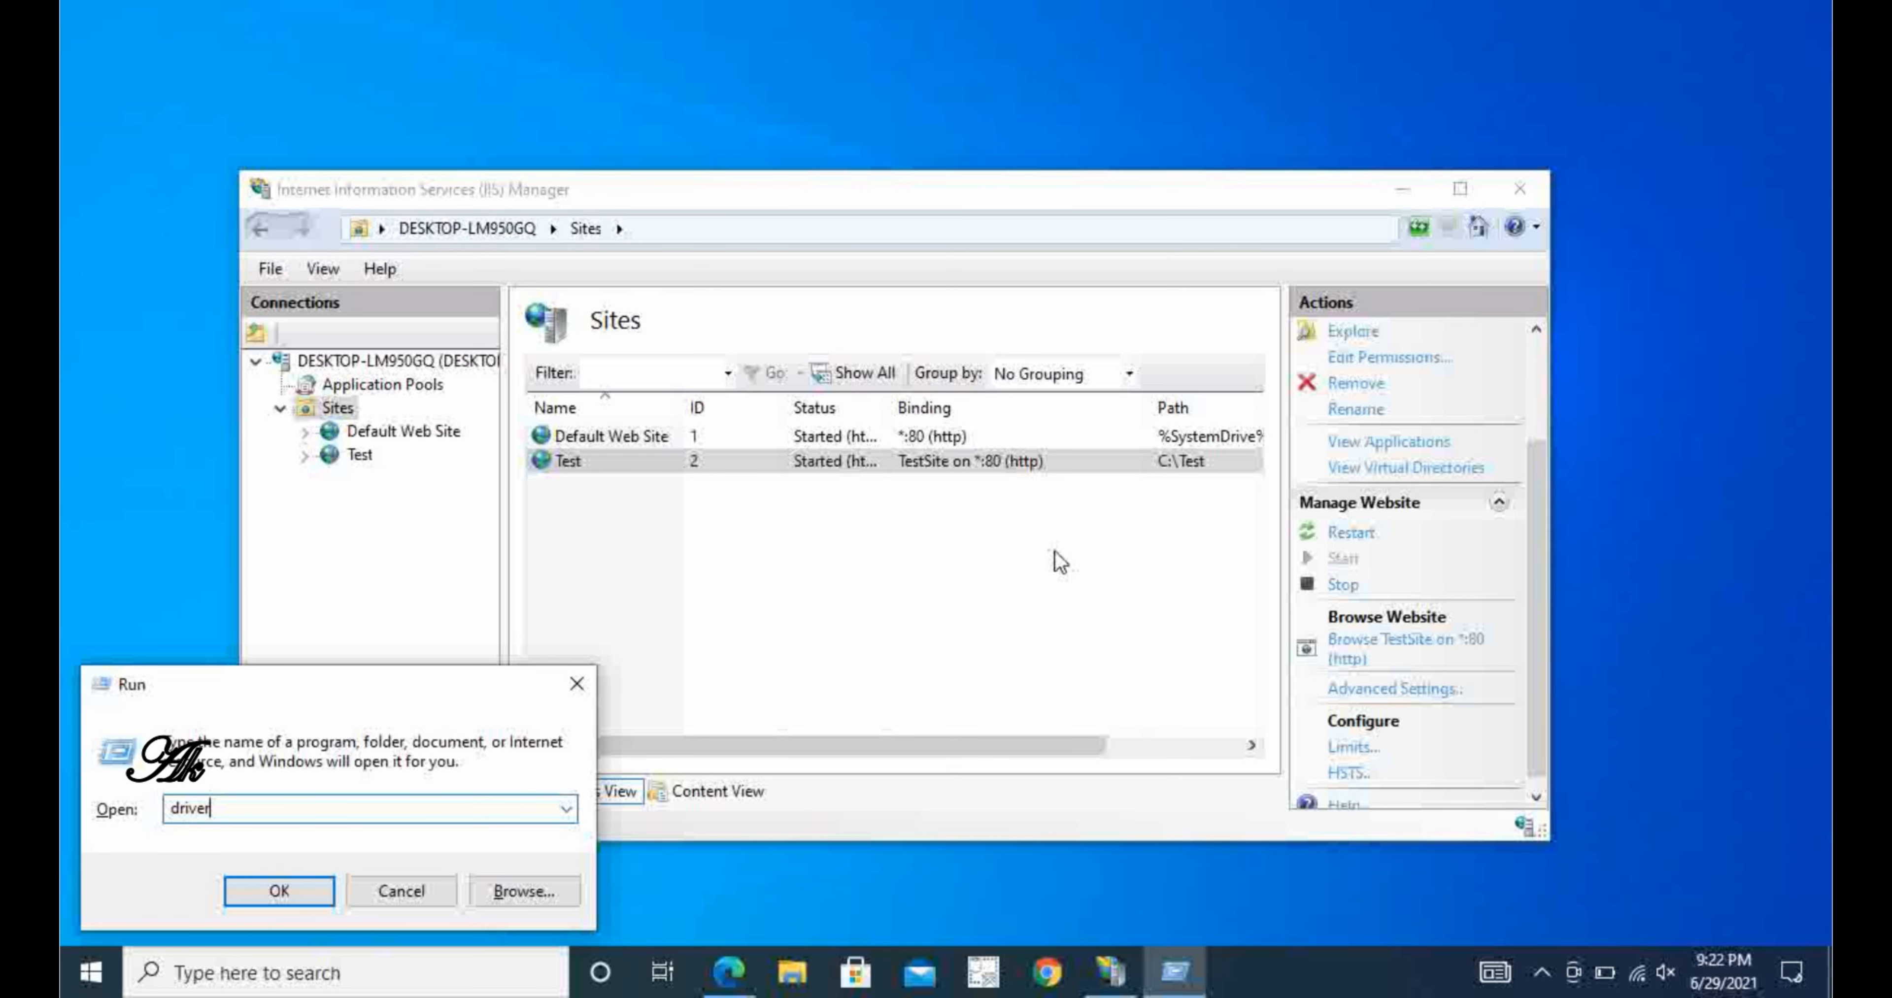
key(Return)
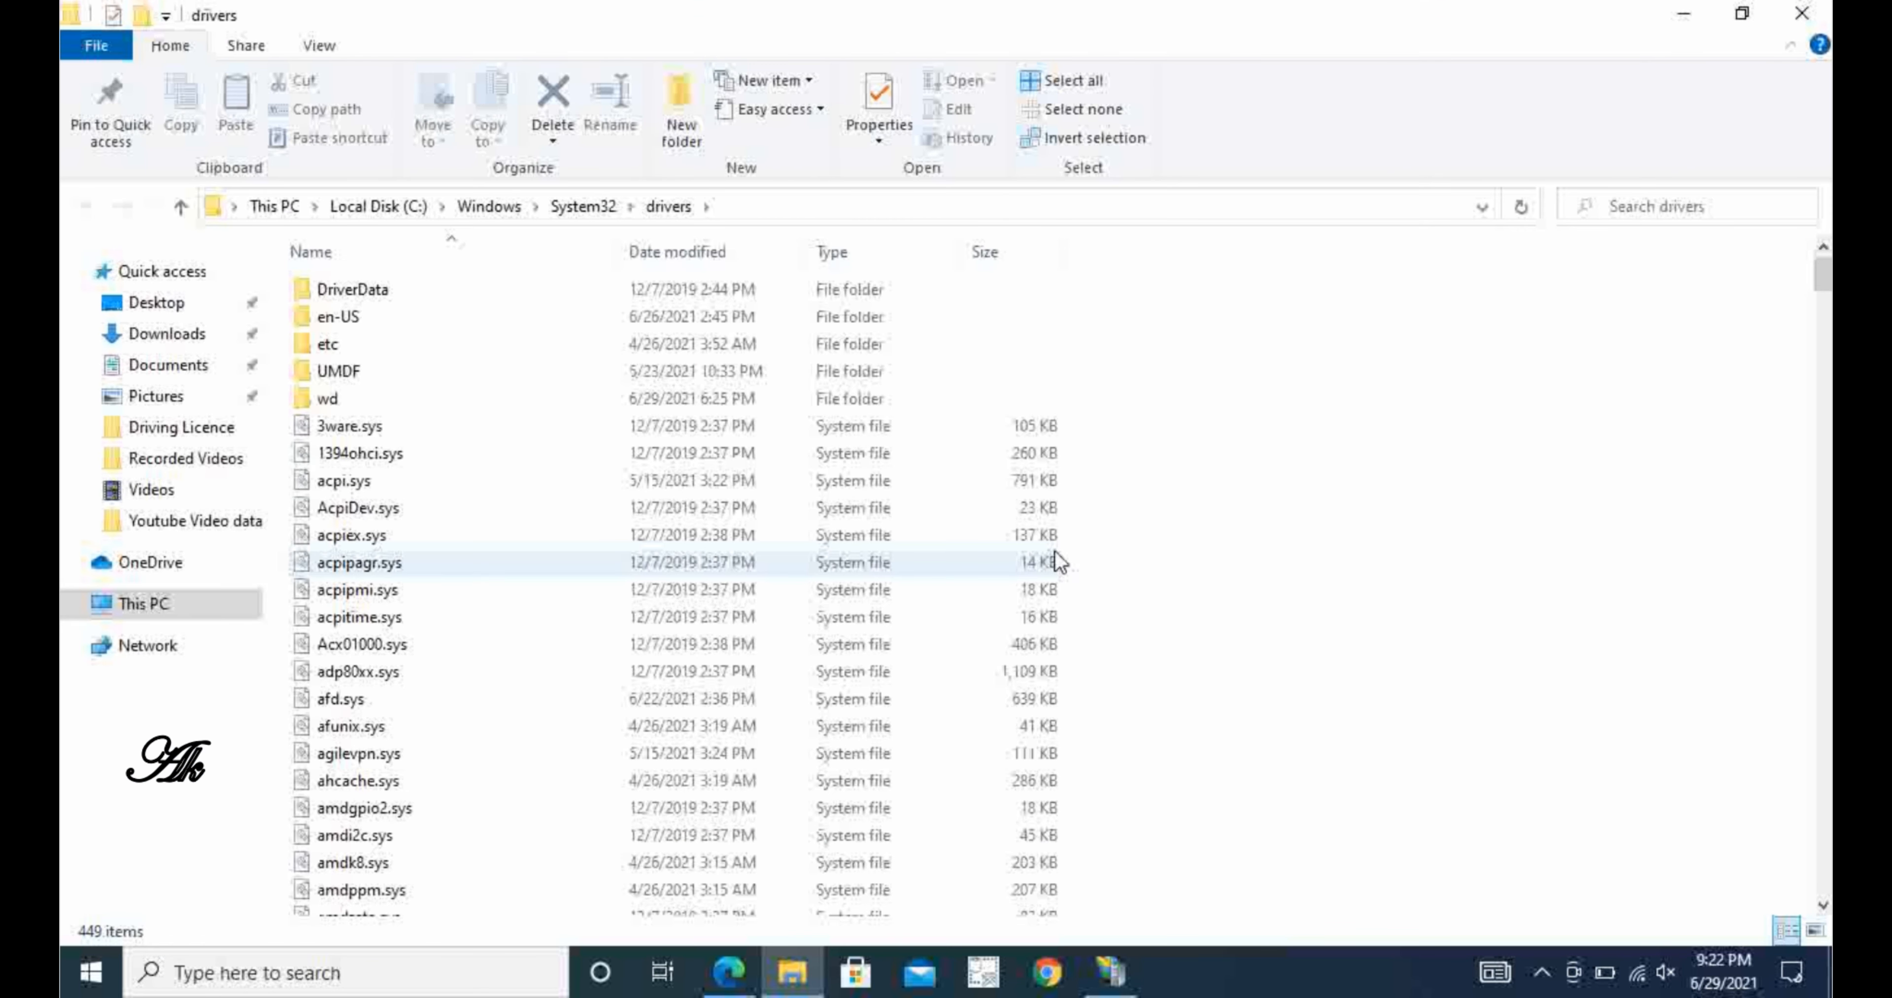
double_click(346, 346)
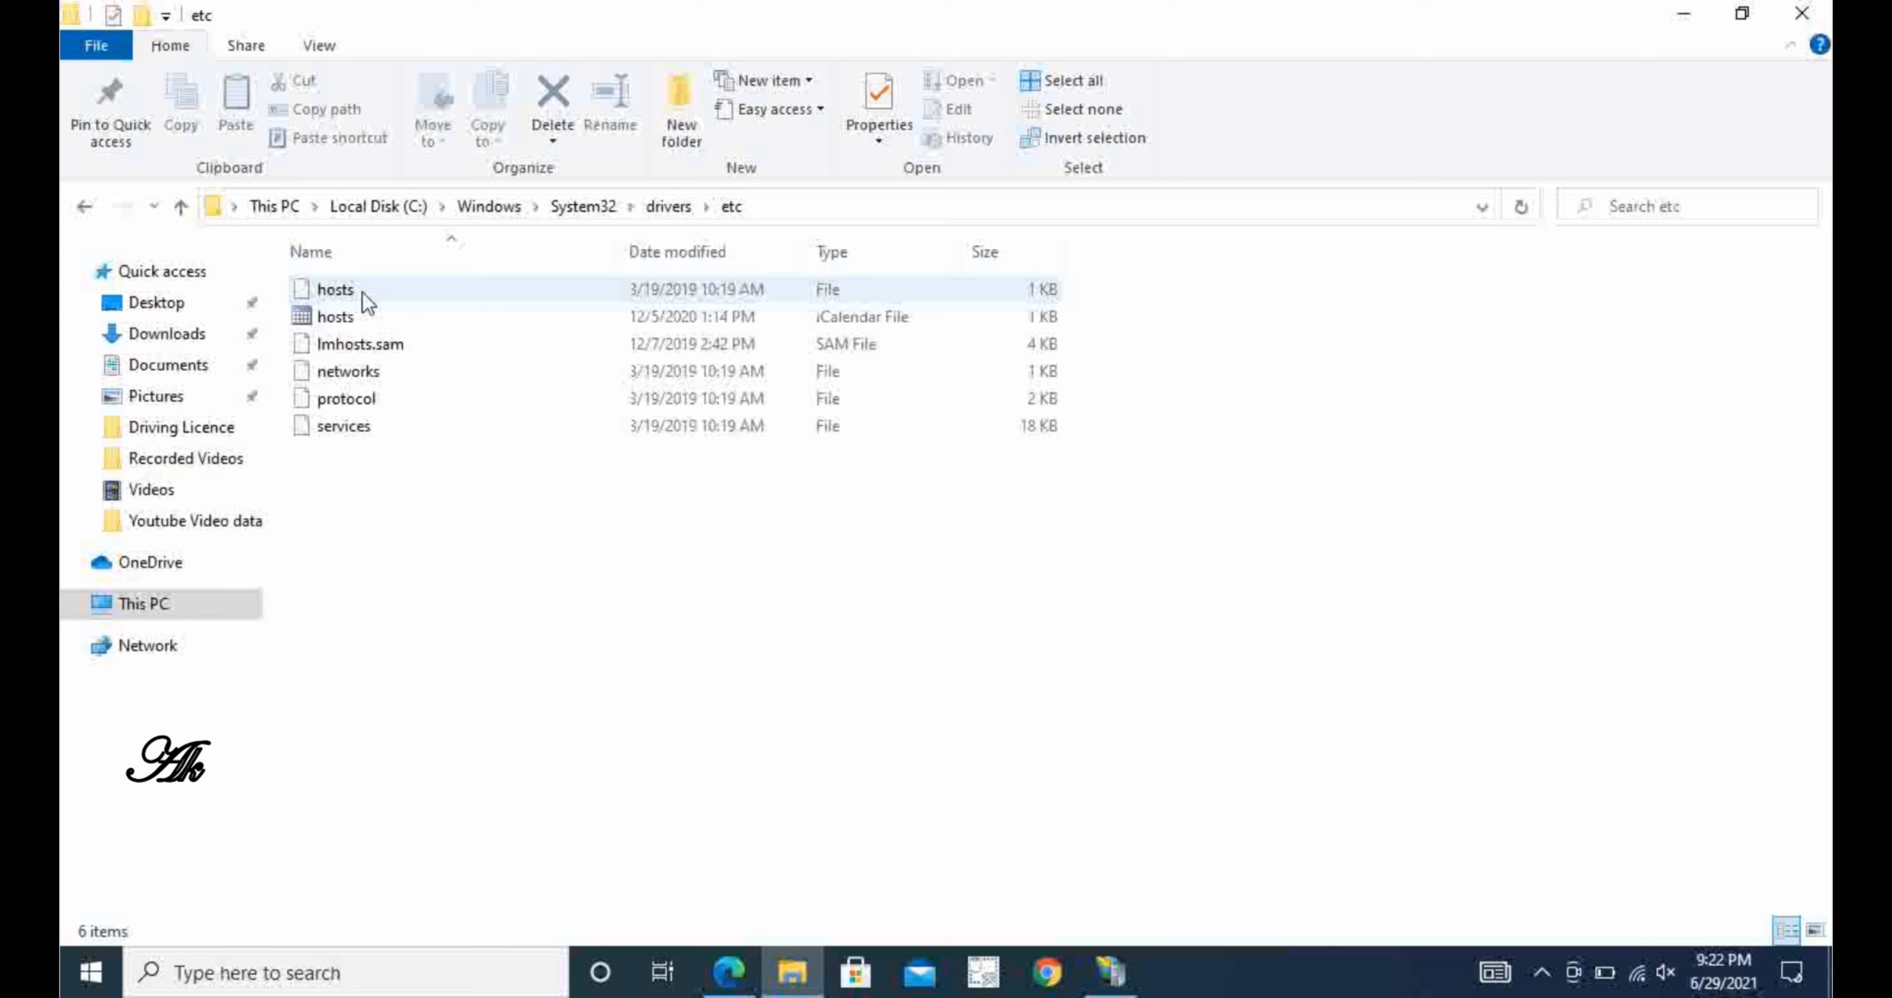
- Open the extensionless hosts file in Notepad++ and answer the update prompt with its default choice
click(362, 291)
right_click(362, 291)
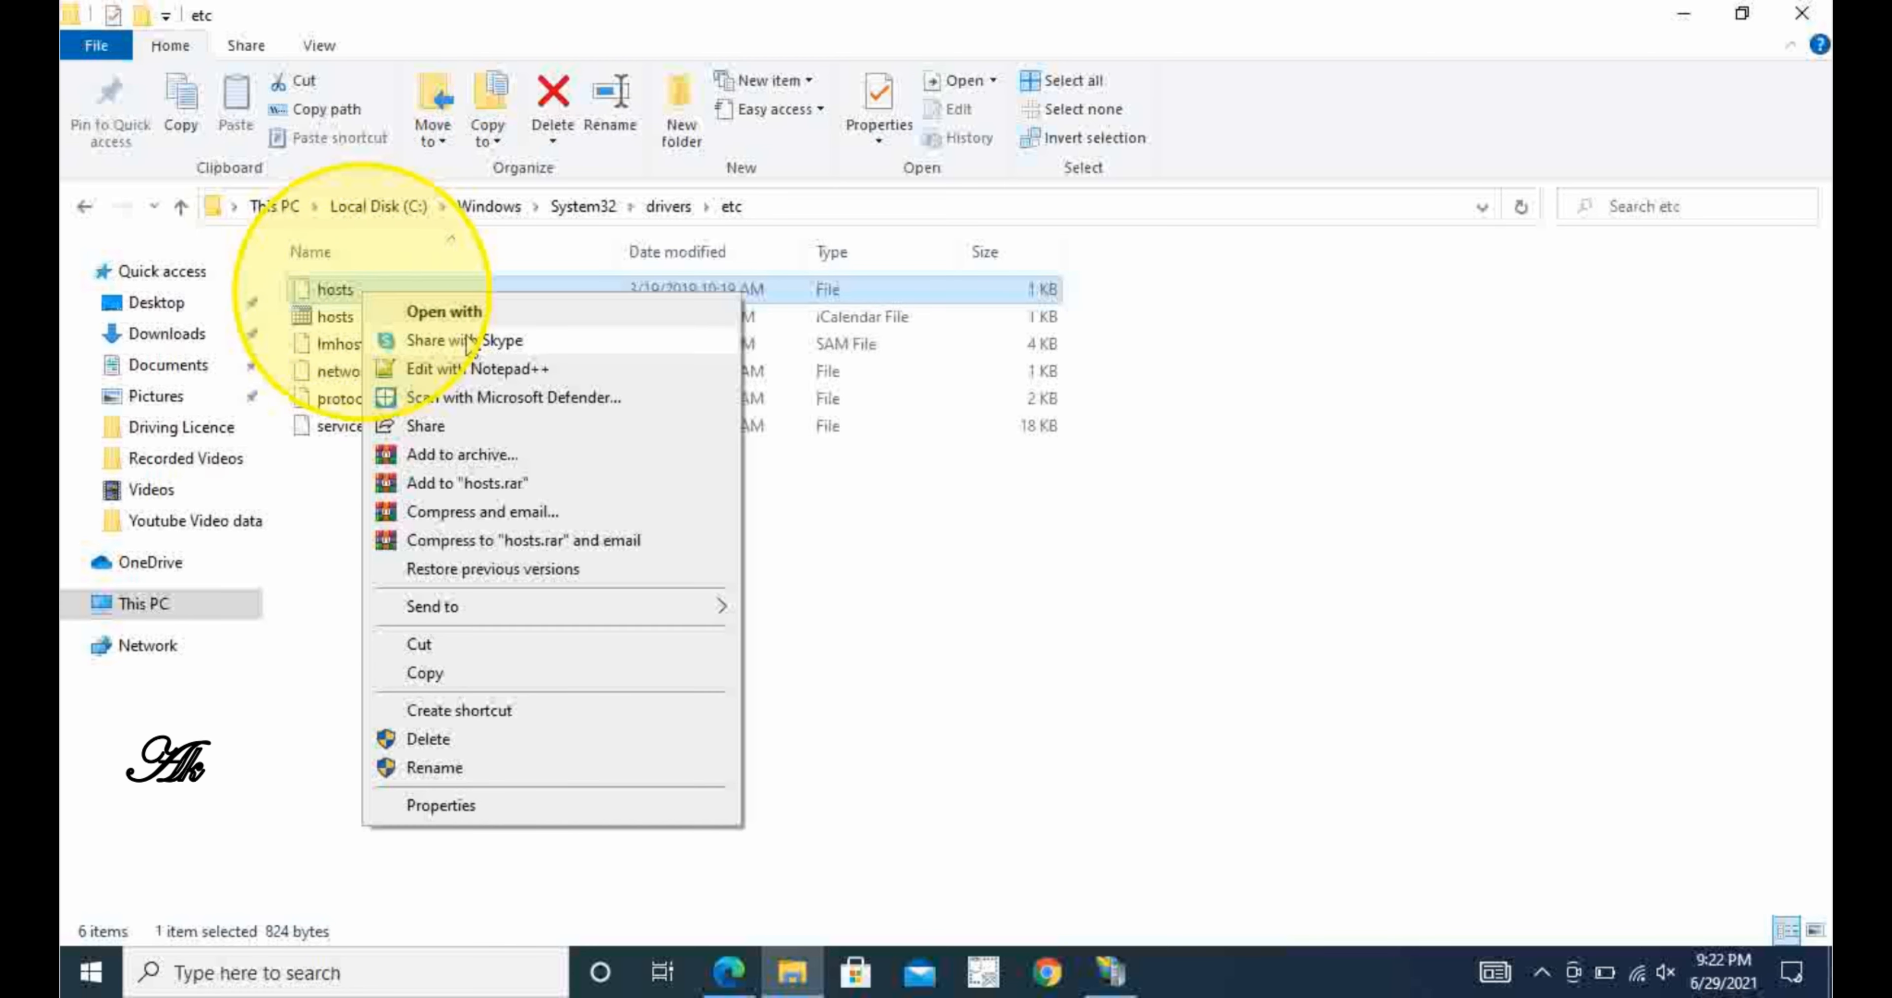
click(524, 369)
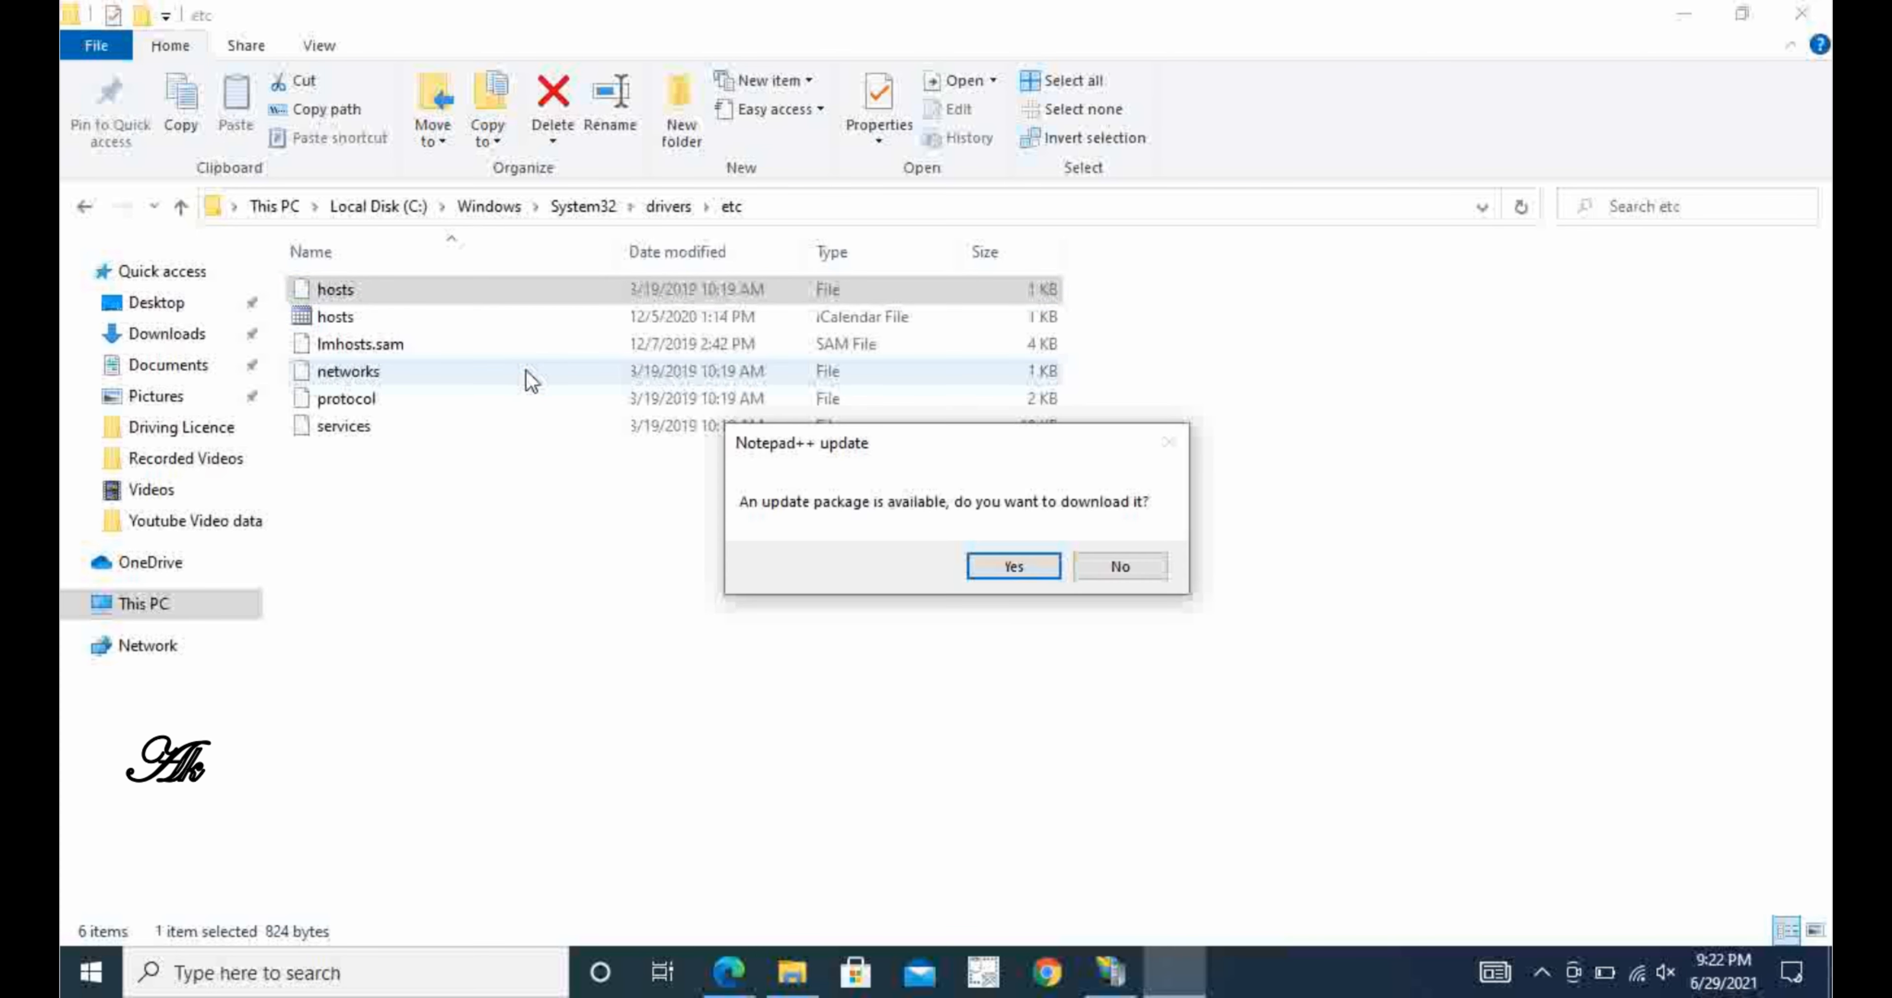
key(Return)
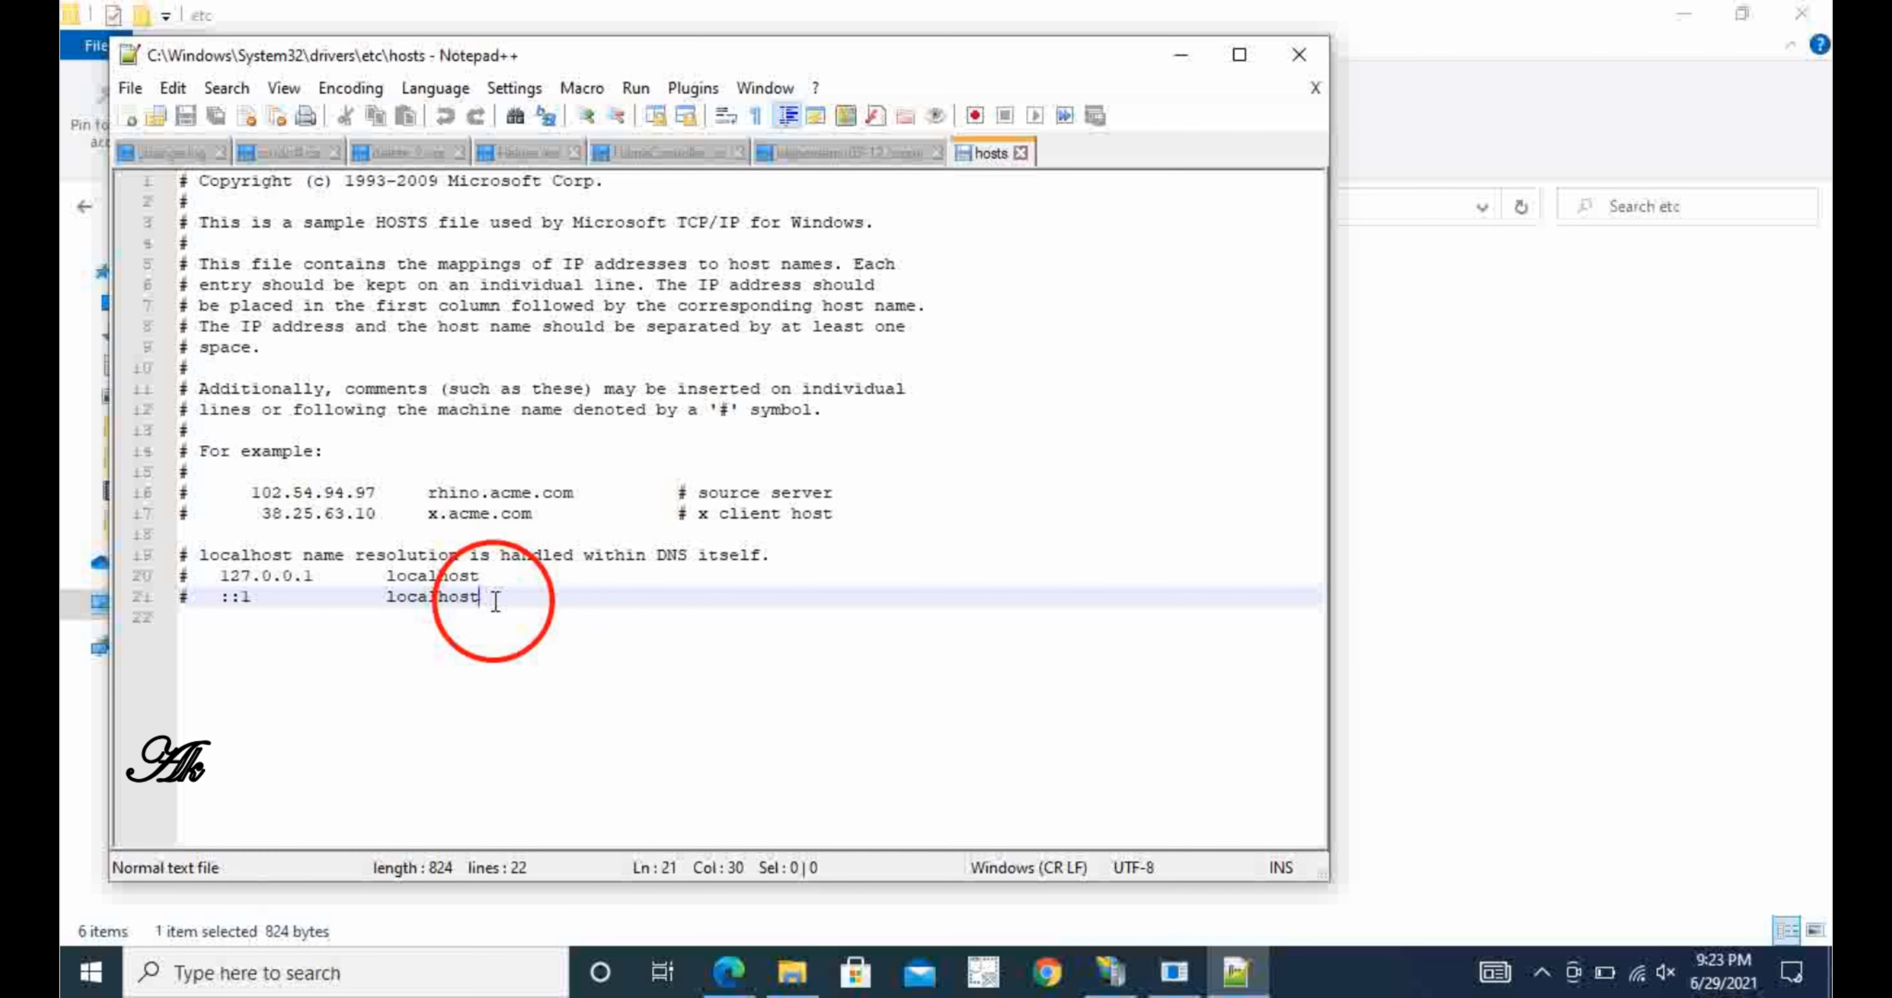
- Add a new line with the IP address 127.0.0.1 below the localhost entries of the hosts file
key(Return)
key(Return)
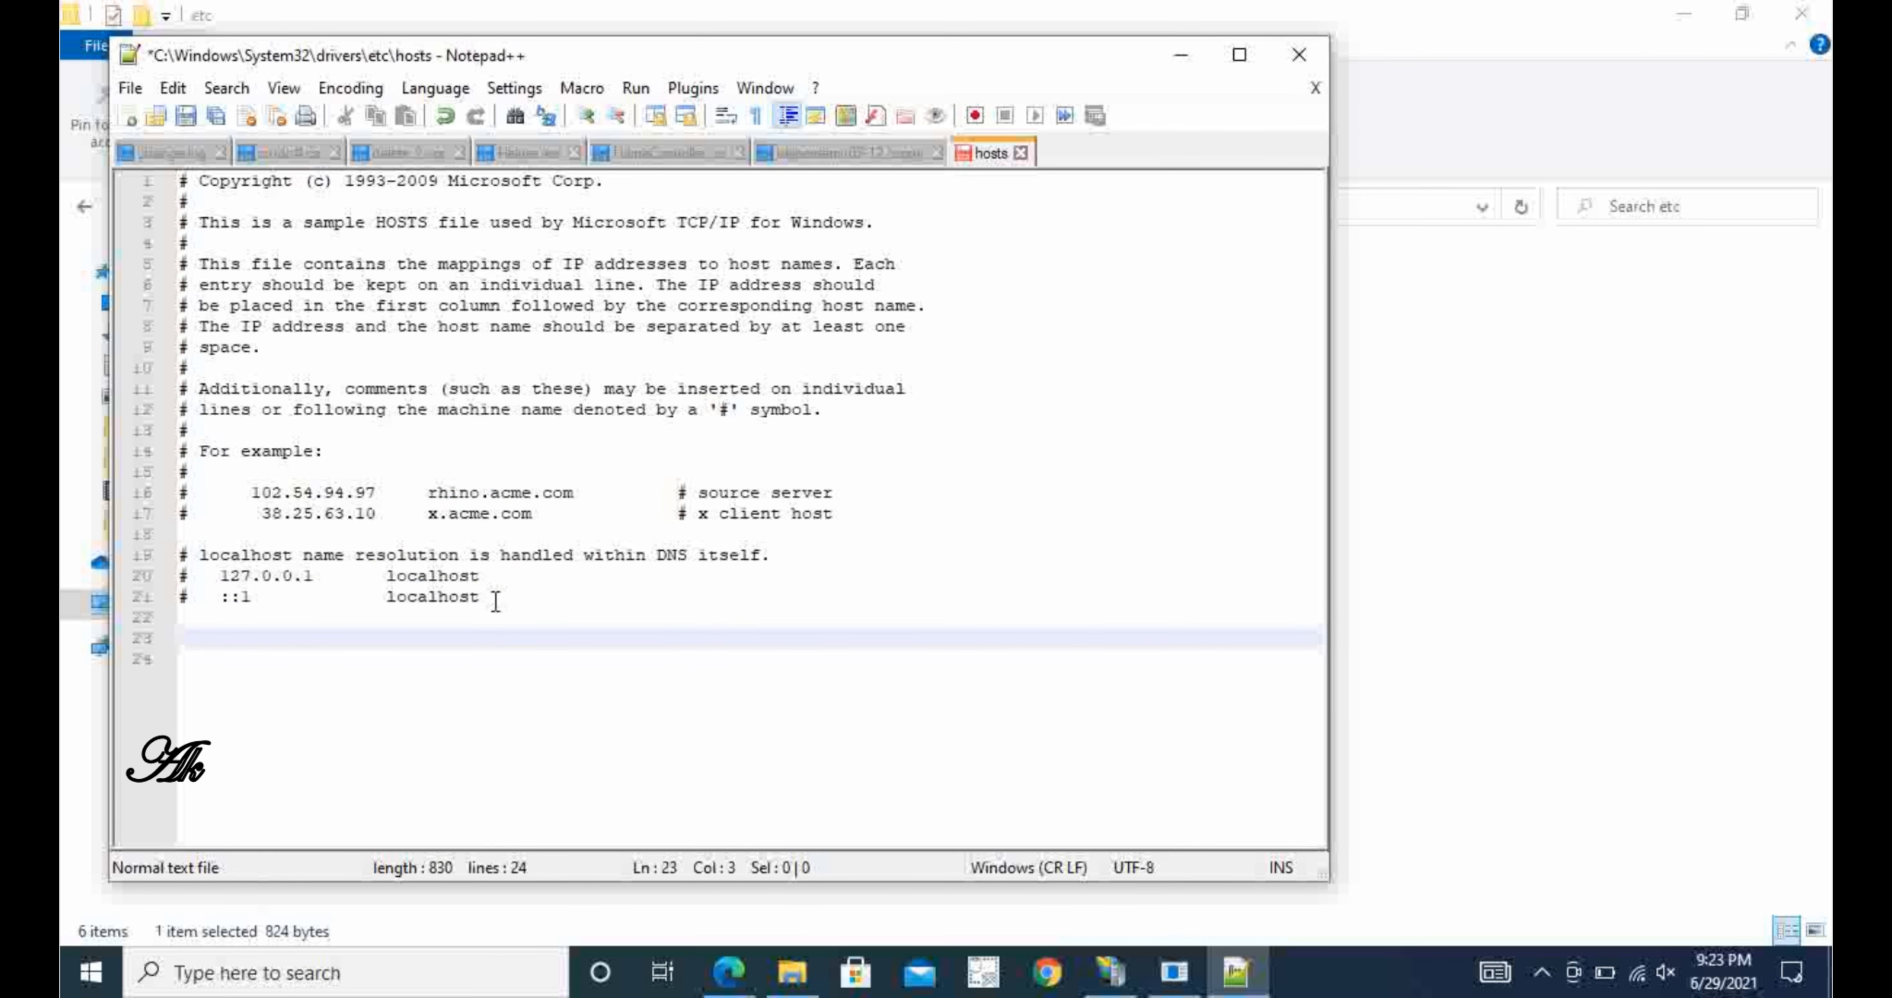
text(127)
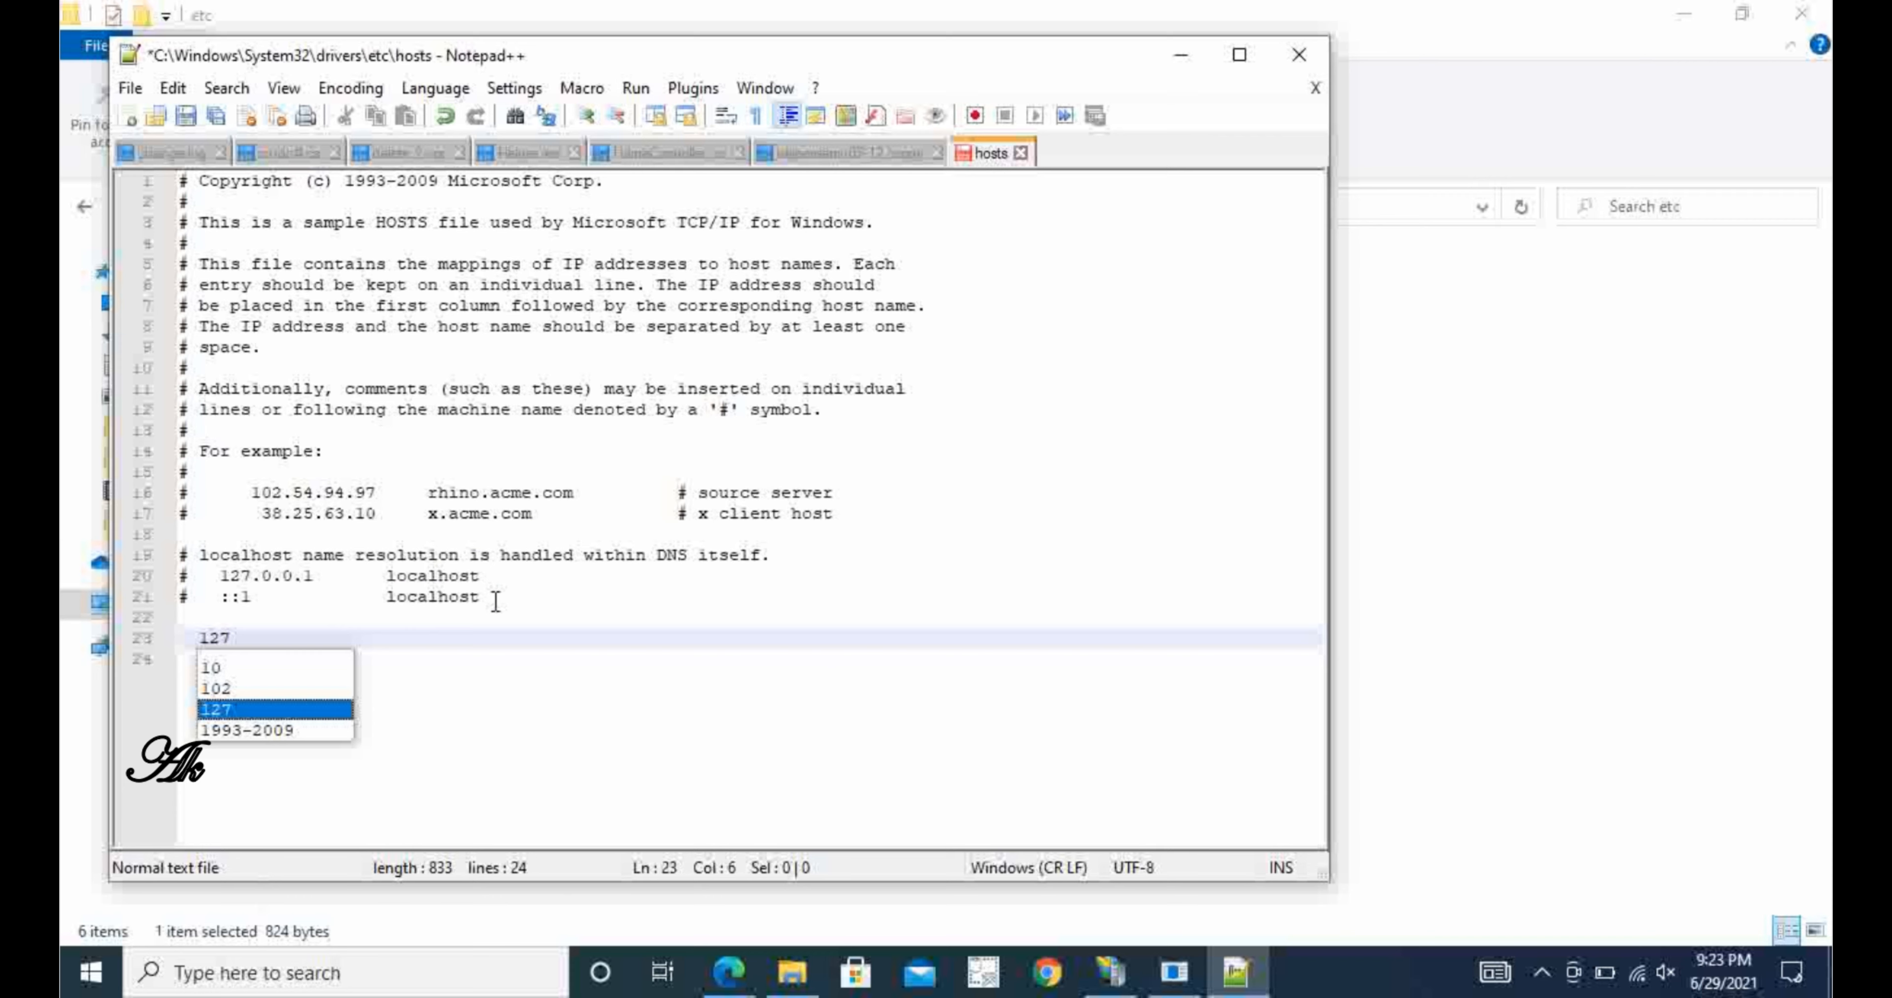
text(.0.)
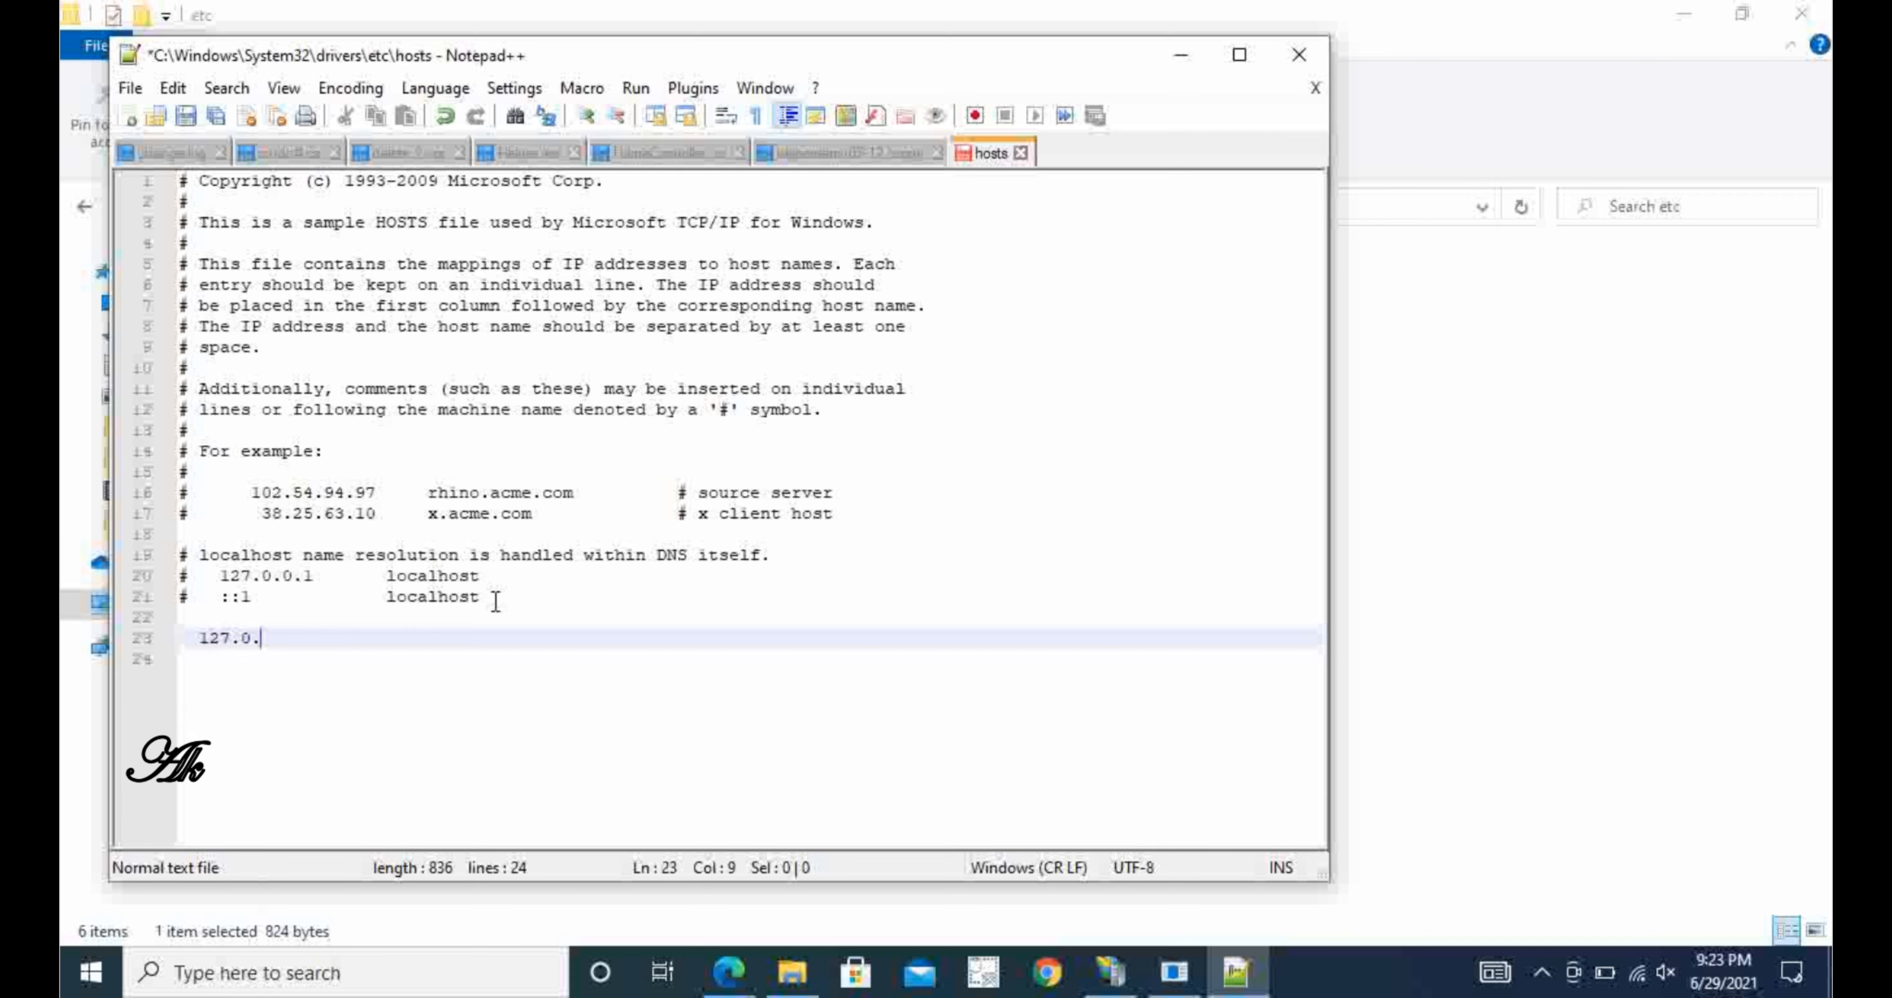
text(0.1)
- Copy the host name TestSite from the Test website's http binding in IIS Manager
click(1111, 973)
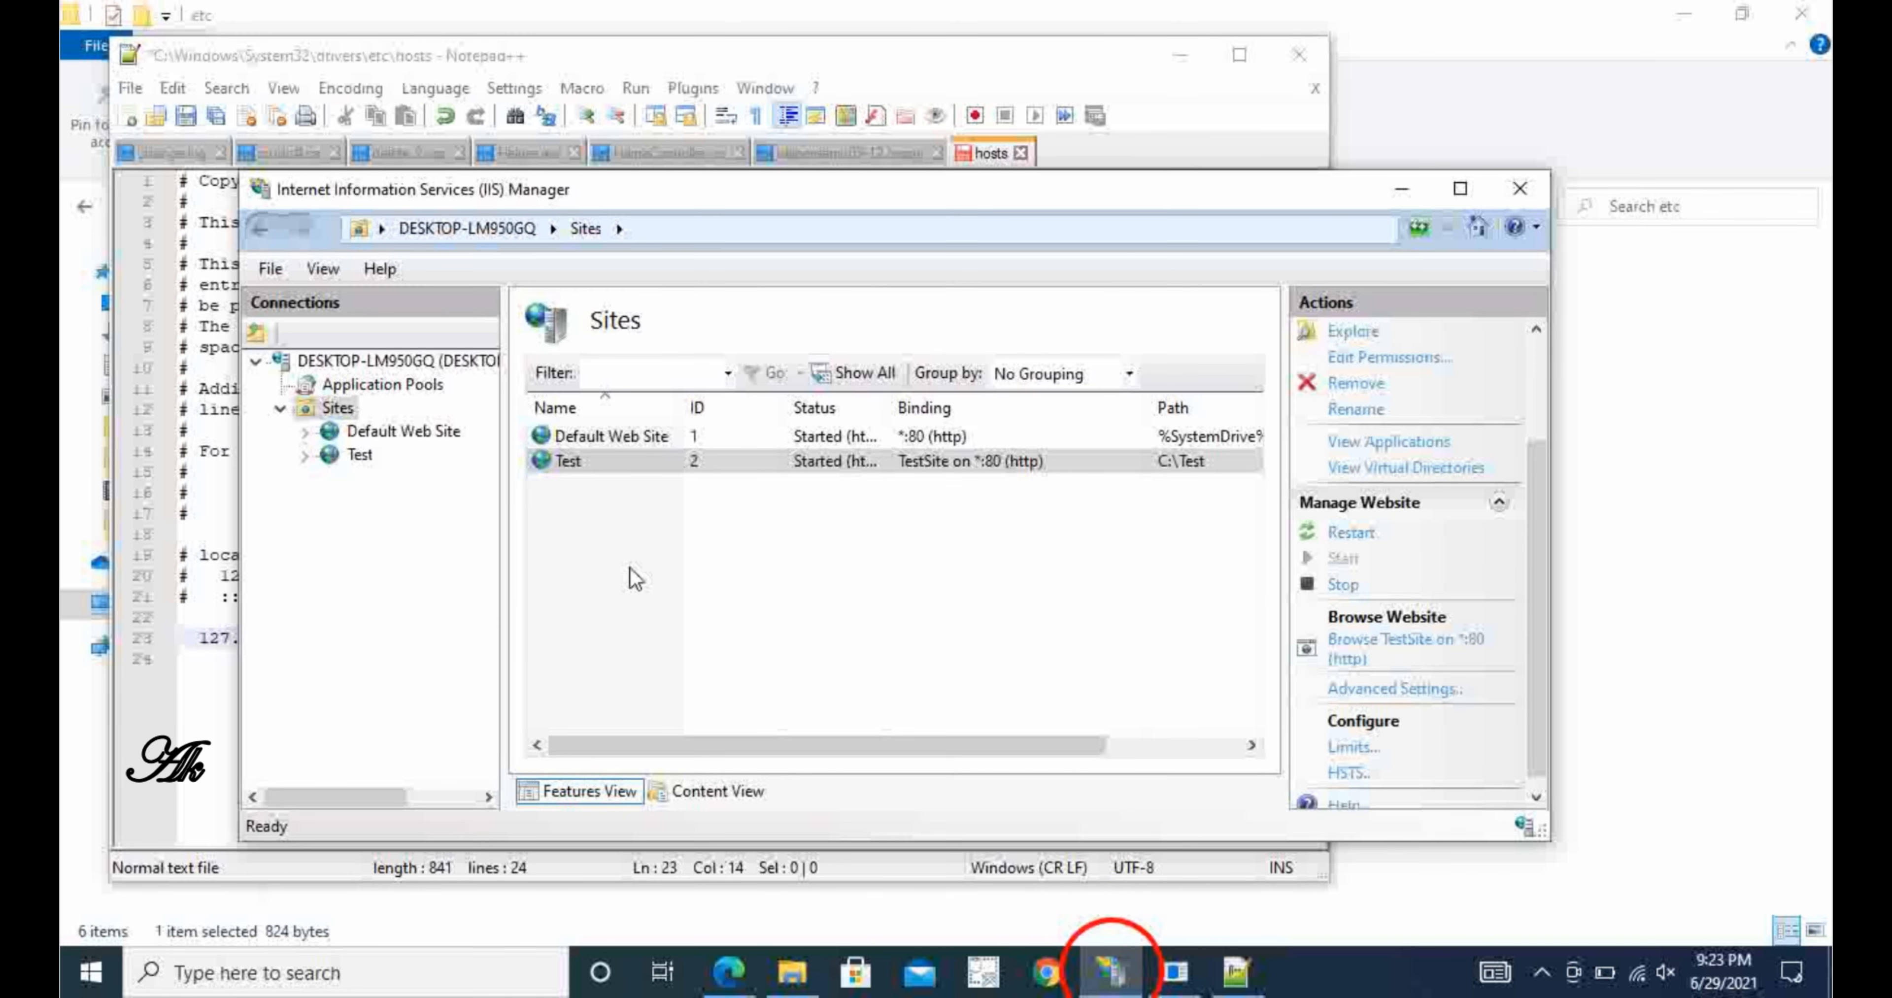
click(361, 458)
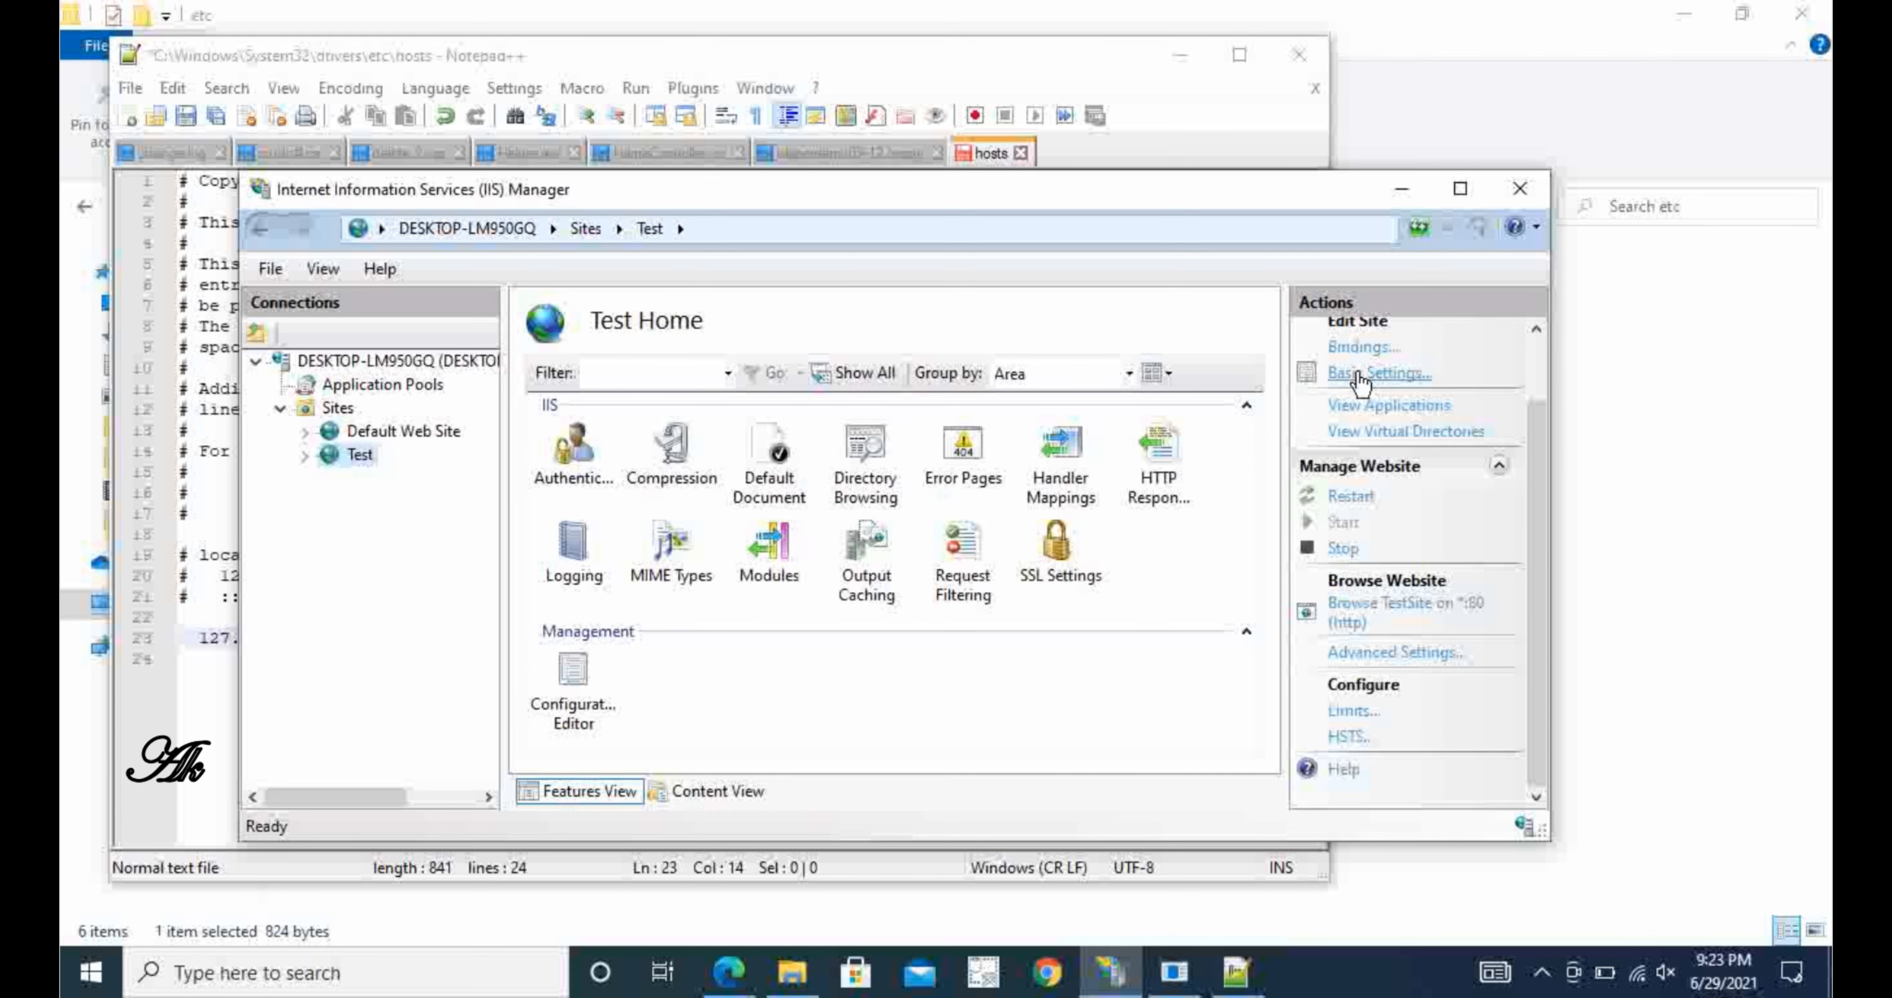
click(1355, 351)
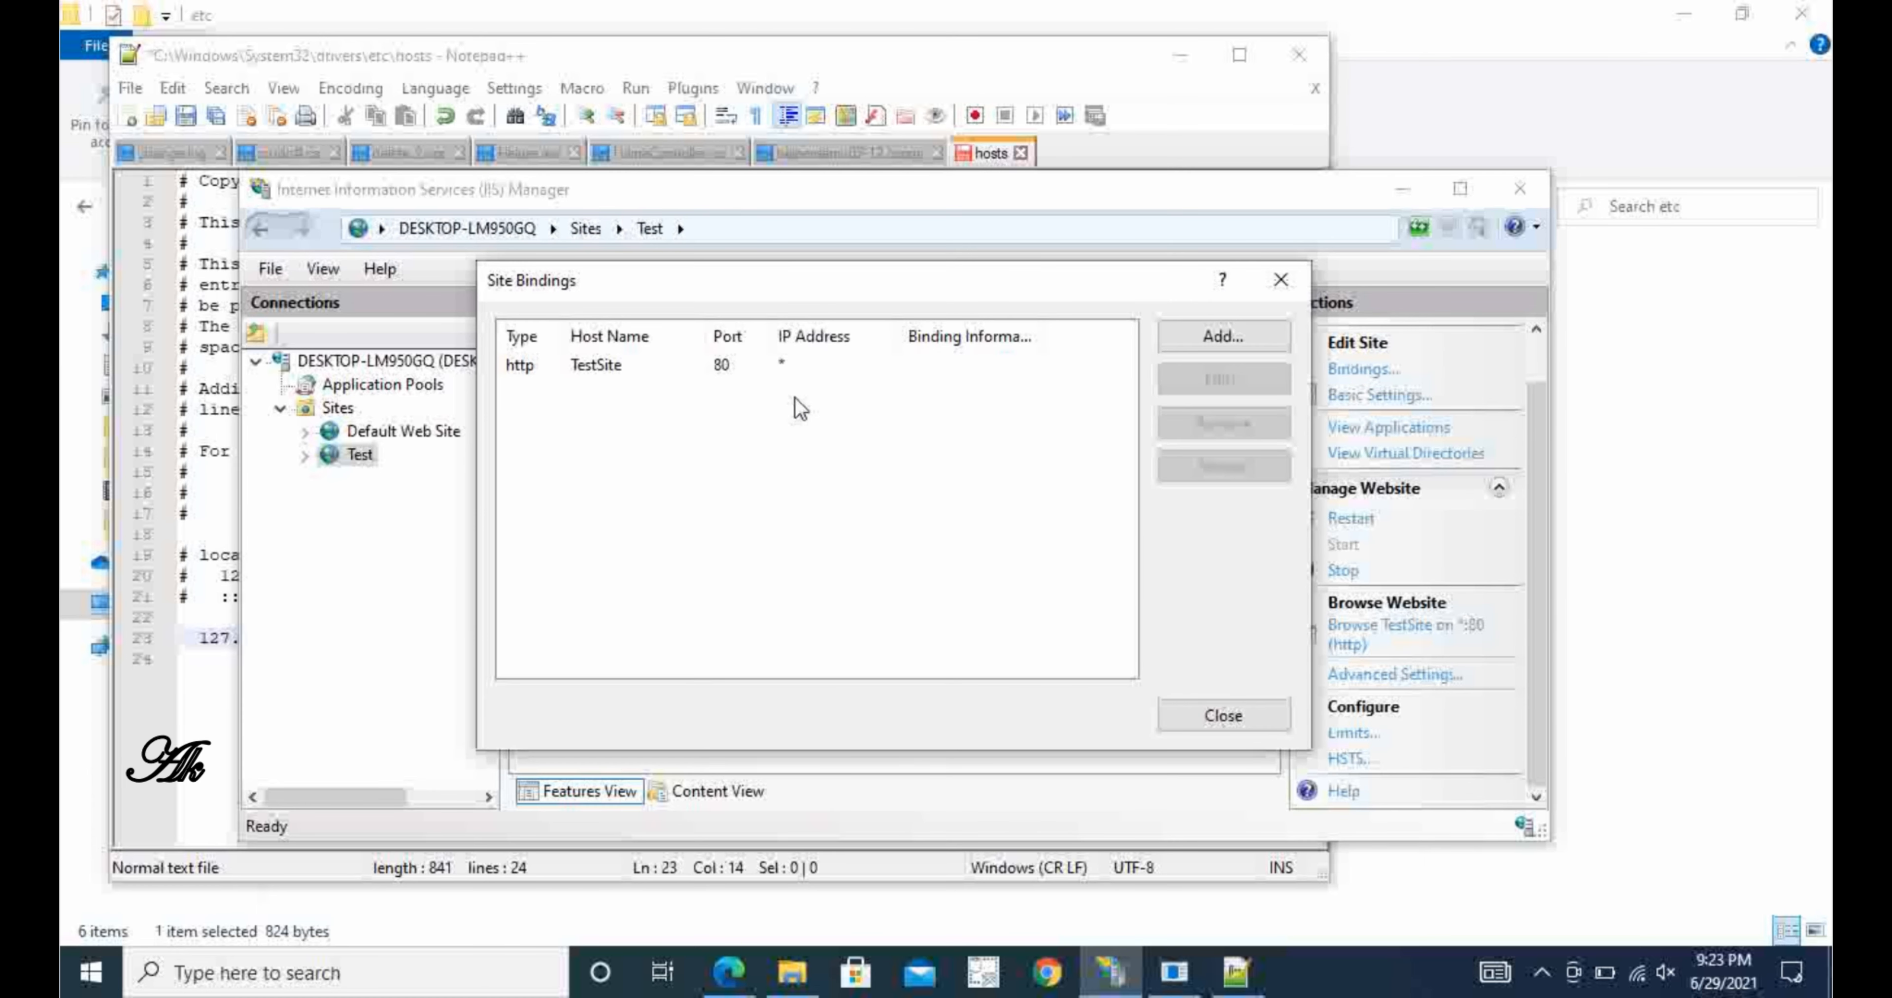
click(680, 367)
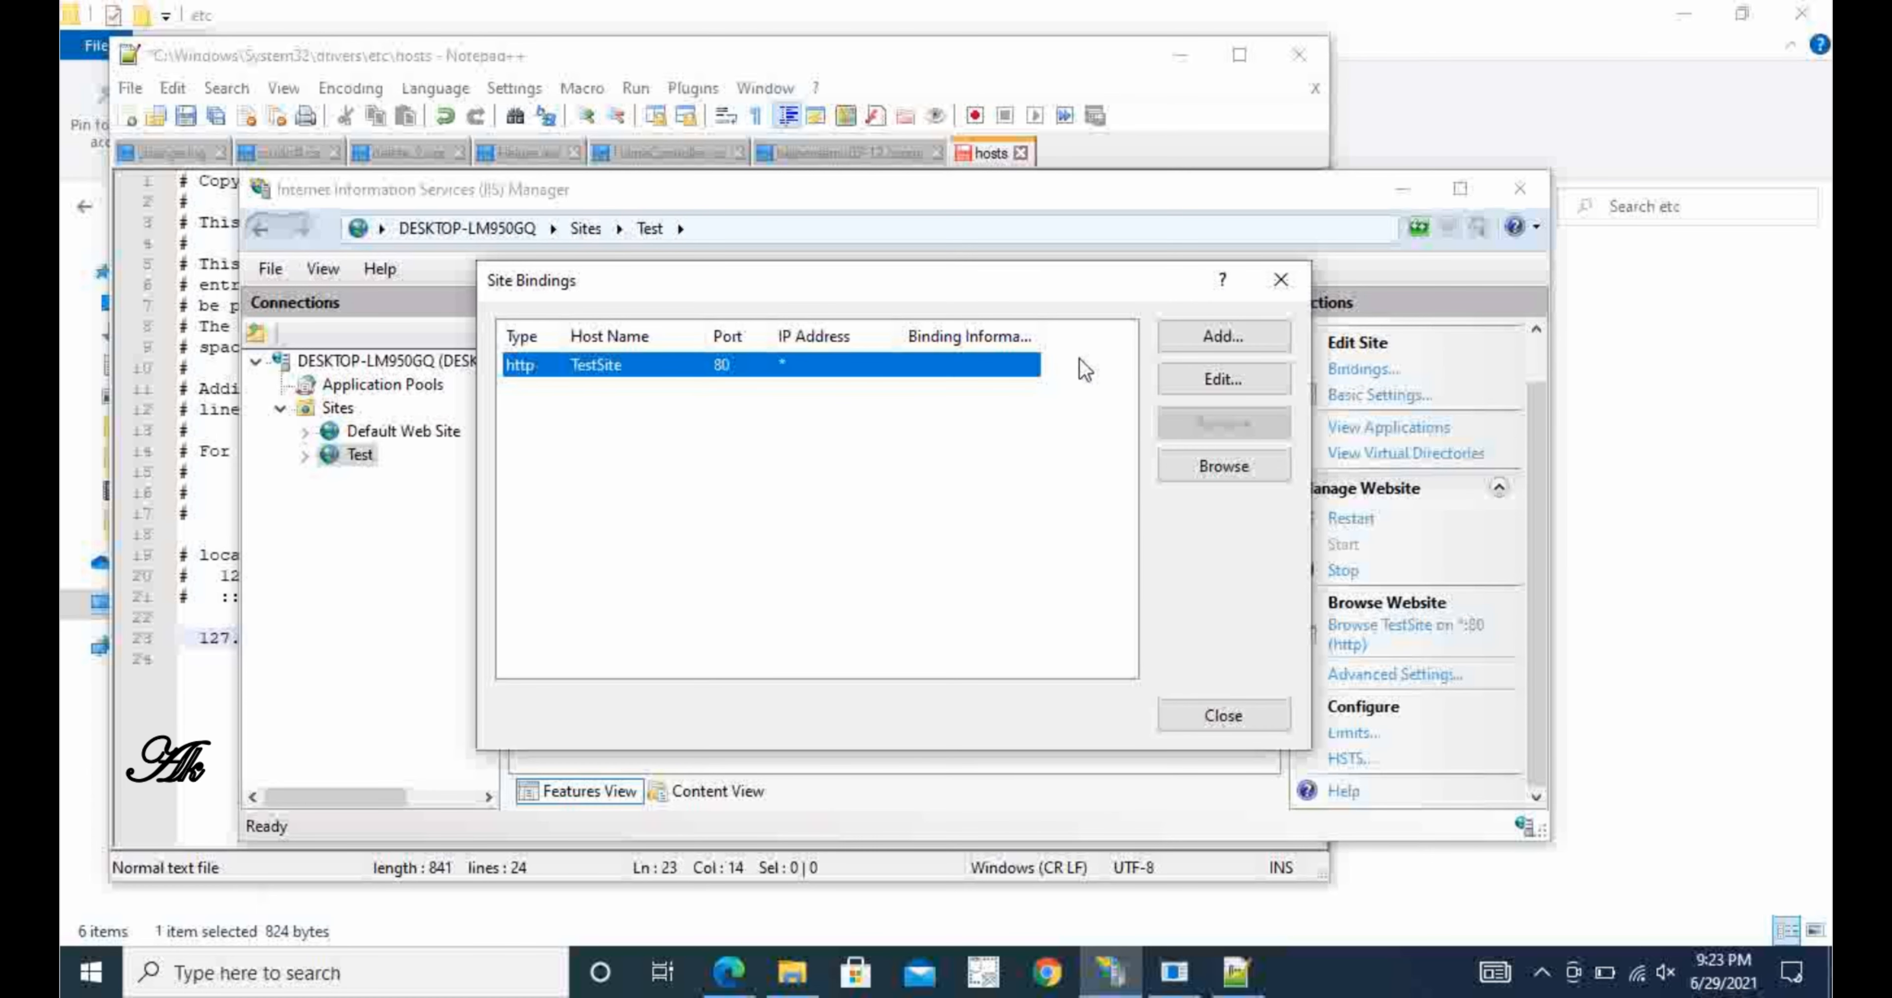
click(1214, 380)
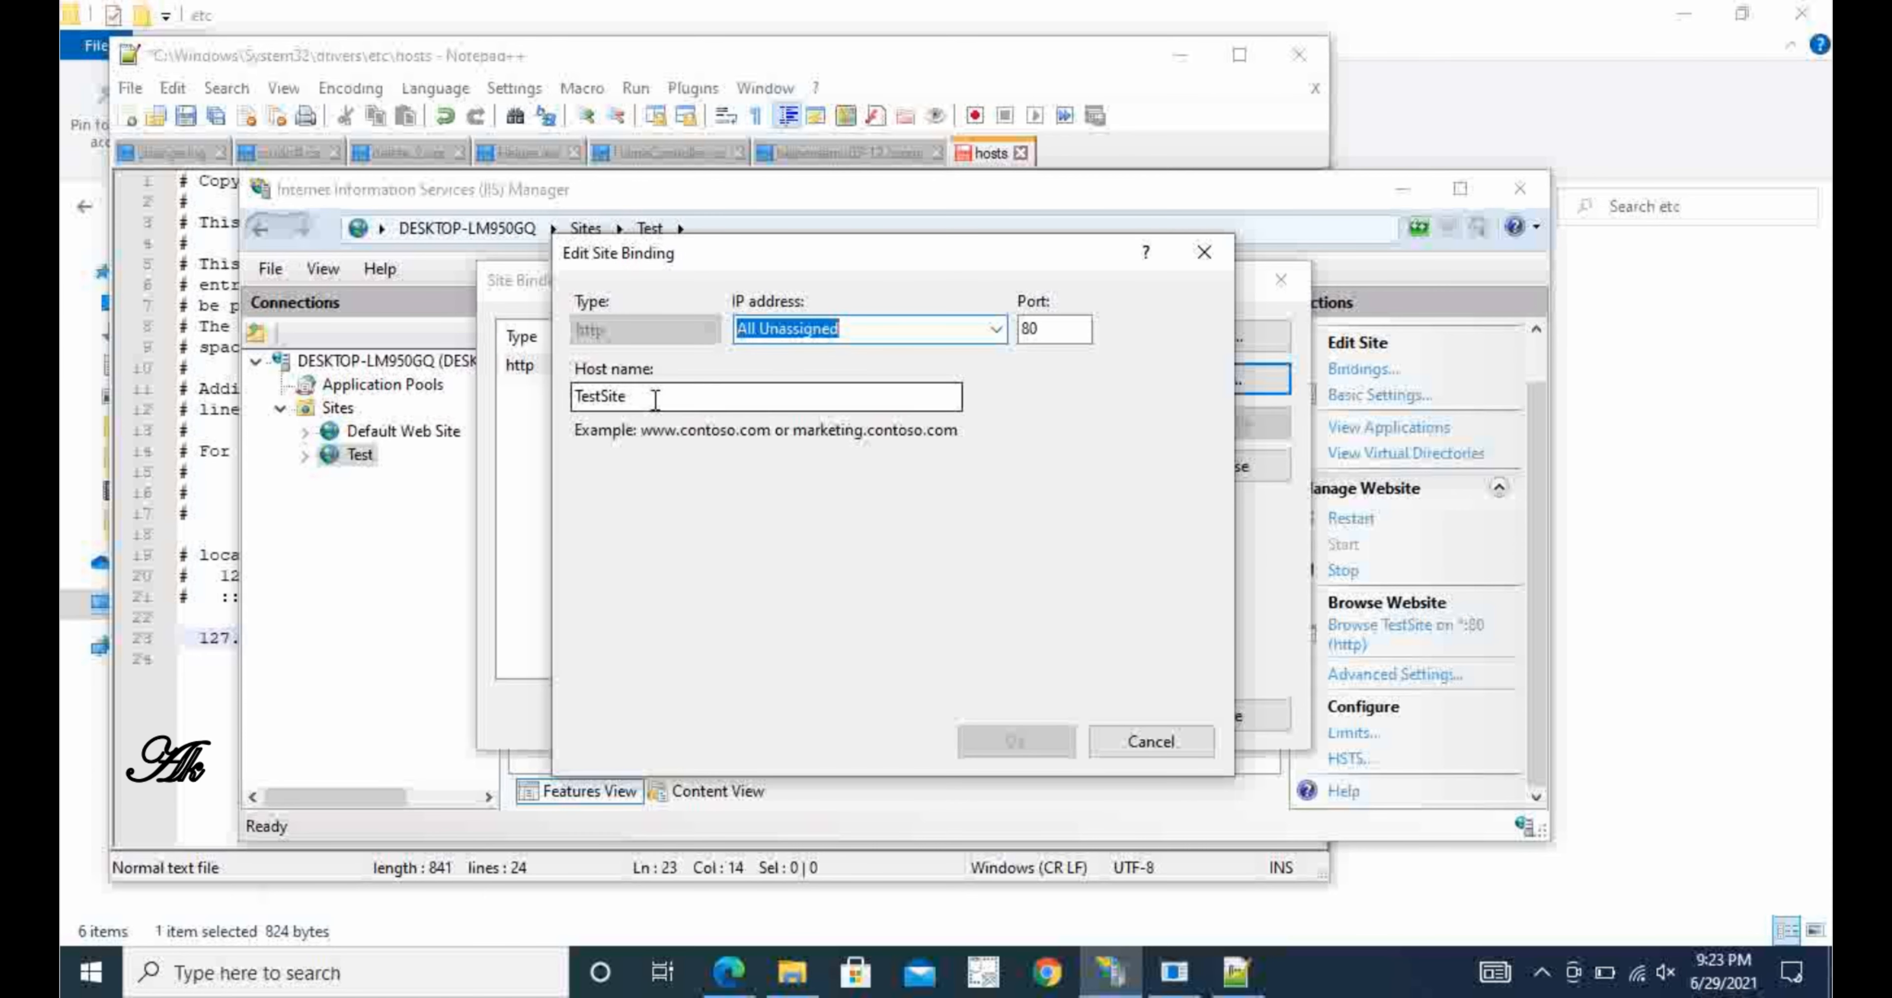
drag(633, 398, 567, 403)
key(ctrl+c)
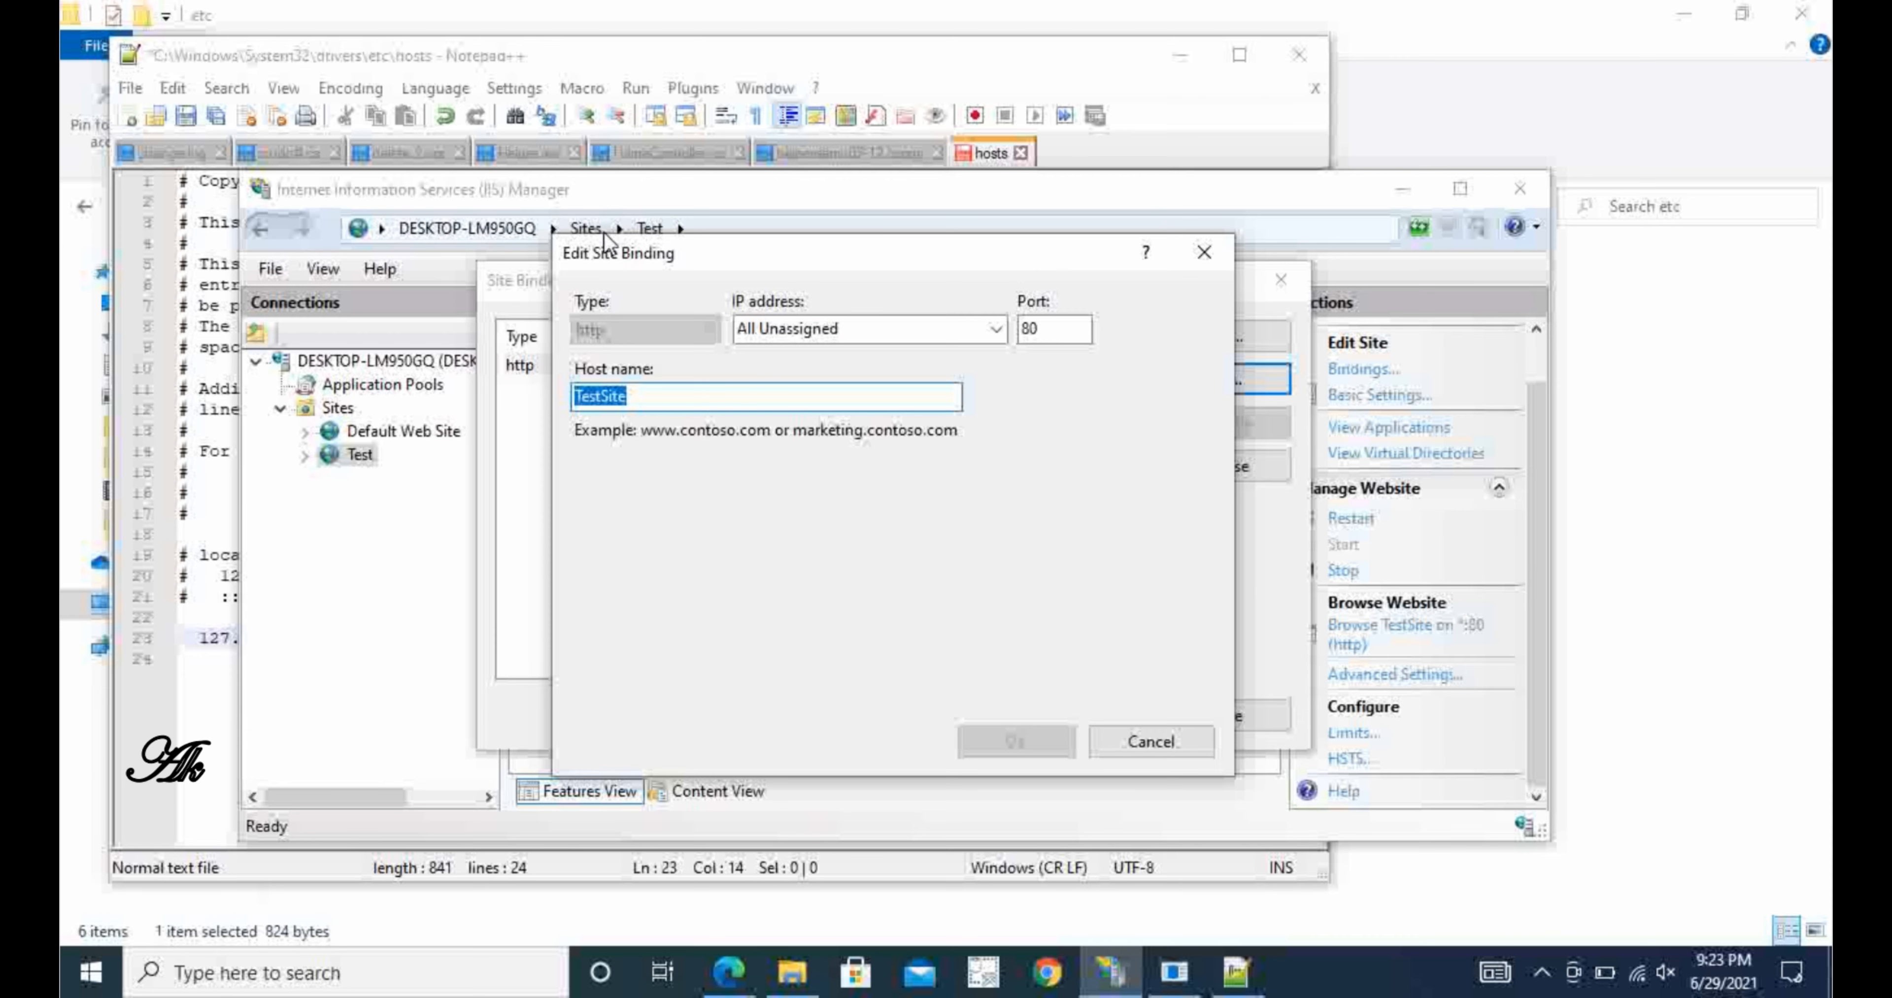
- Paste the host name TestSite after 127.0.0.1 on the new line of the hosts file
click(208, 529)
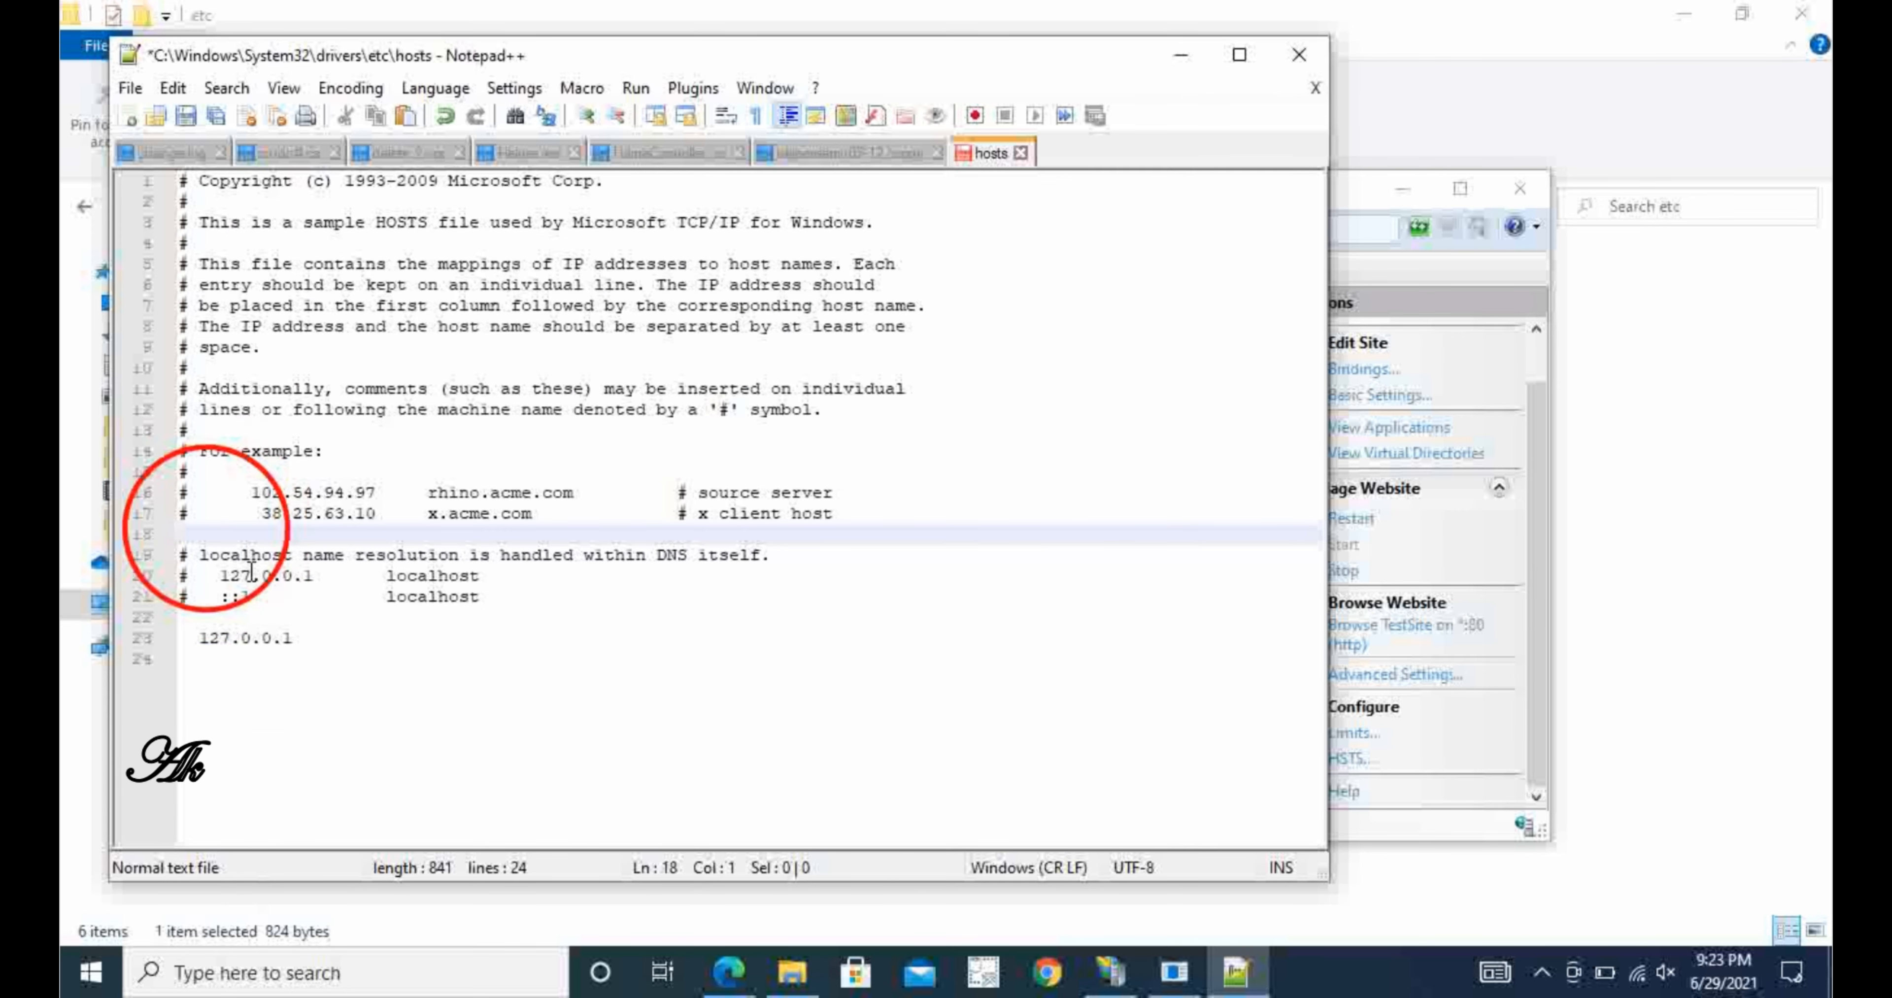
click(346, 641)
key(ctrl+v)
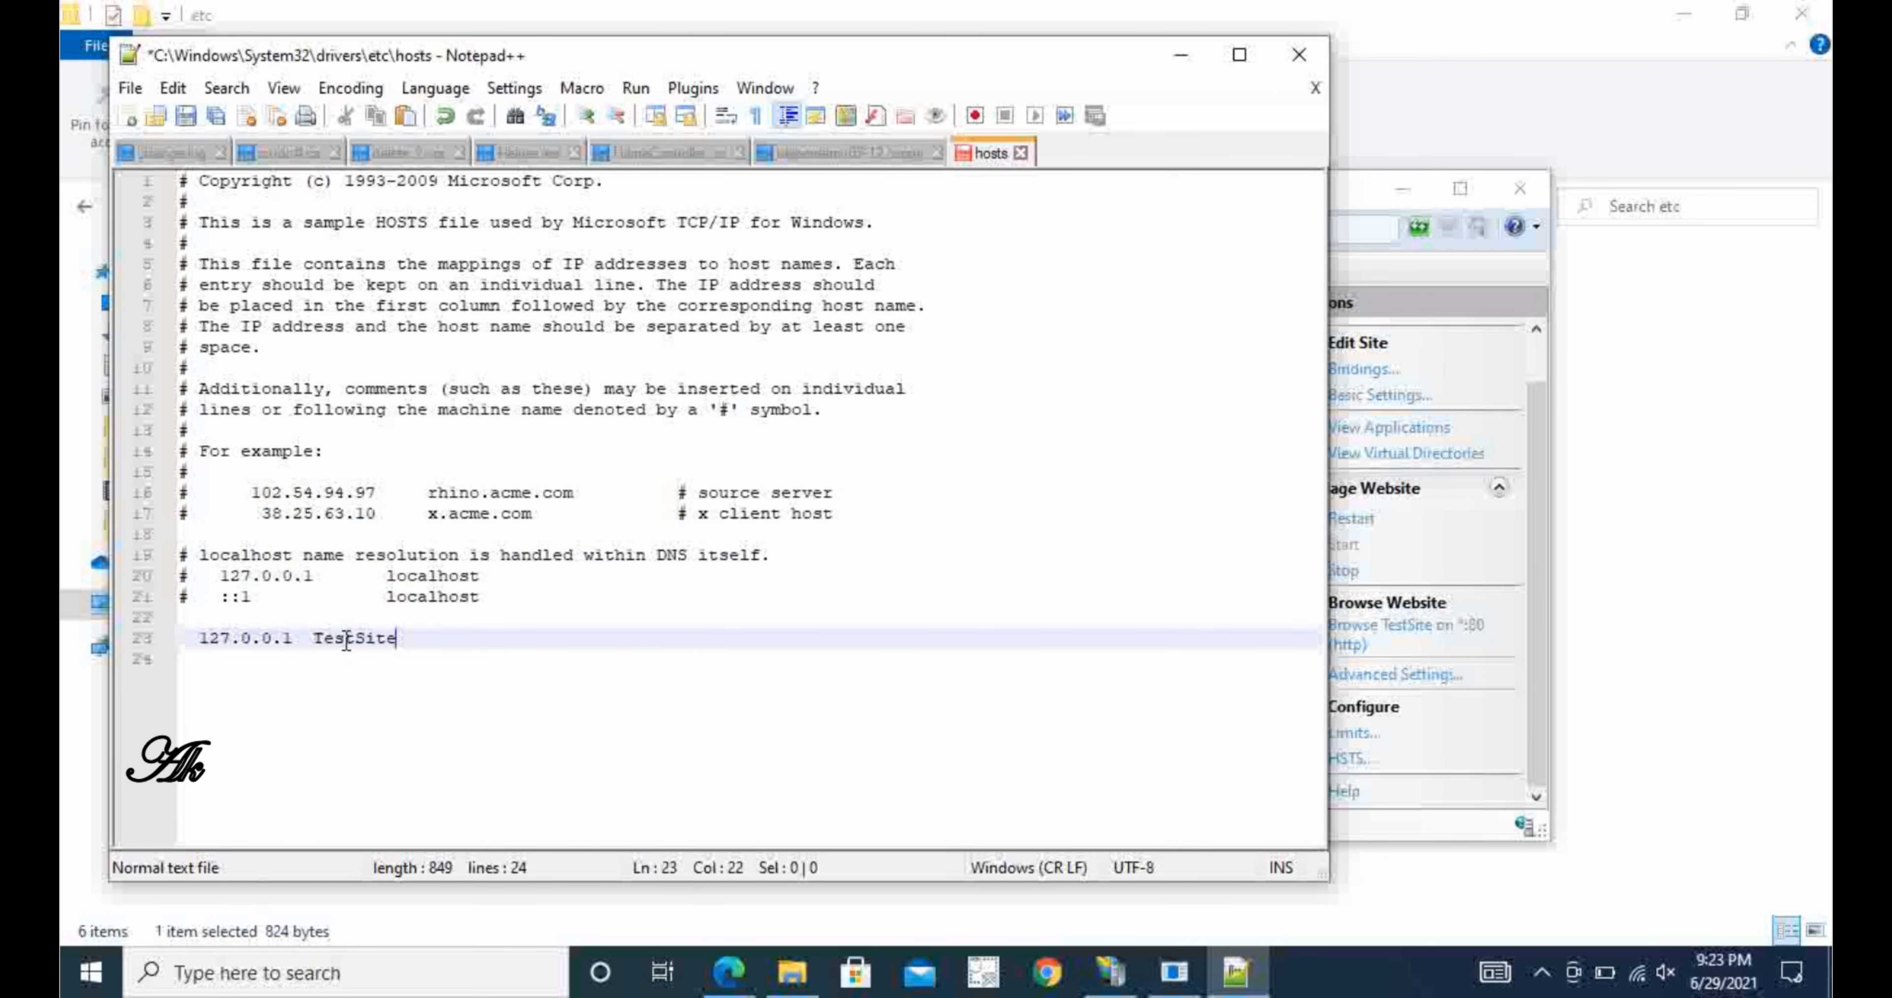
- Save the hosts file, relaunching Notepad++ in Administrator mode to get write access
key(ctrl+s)
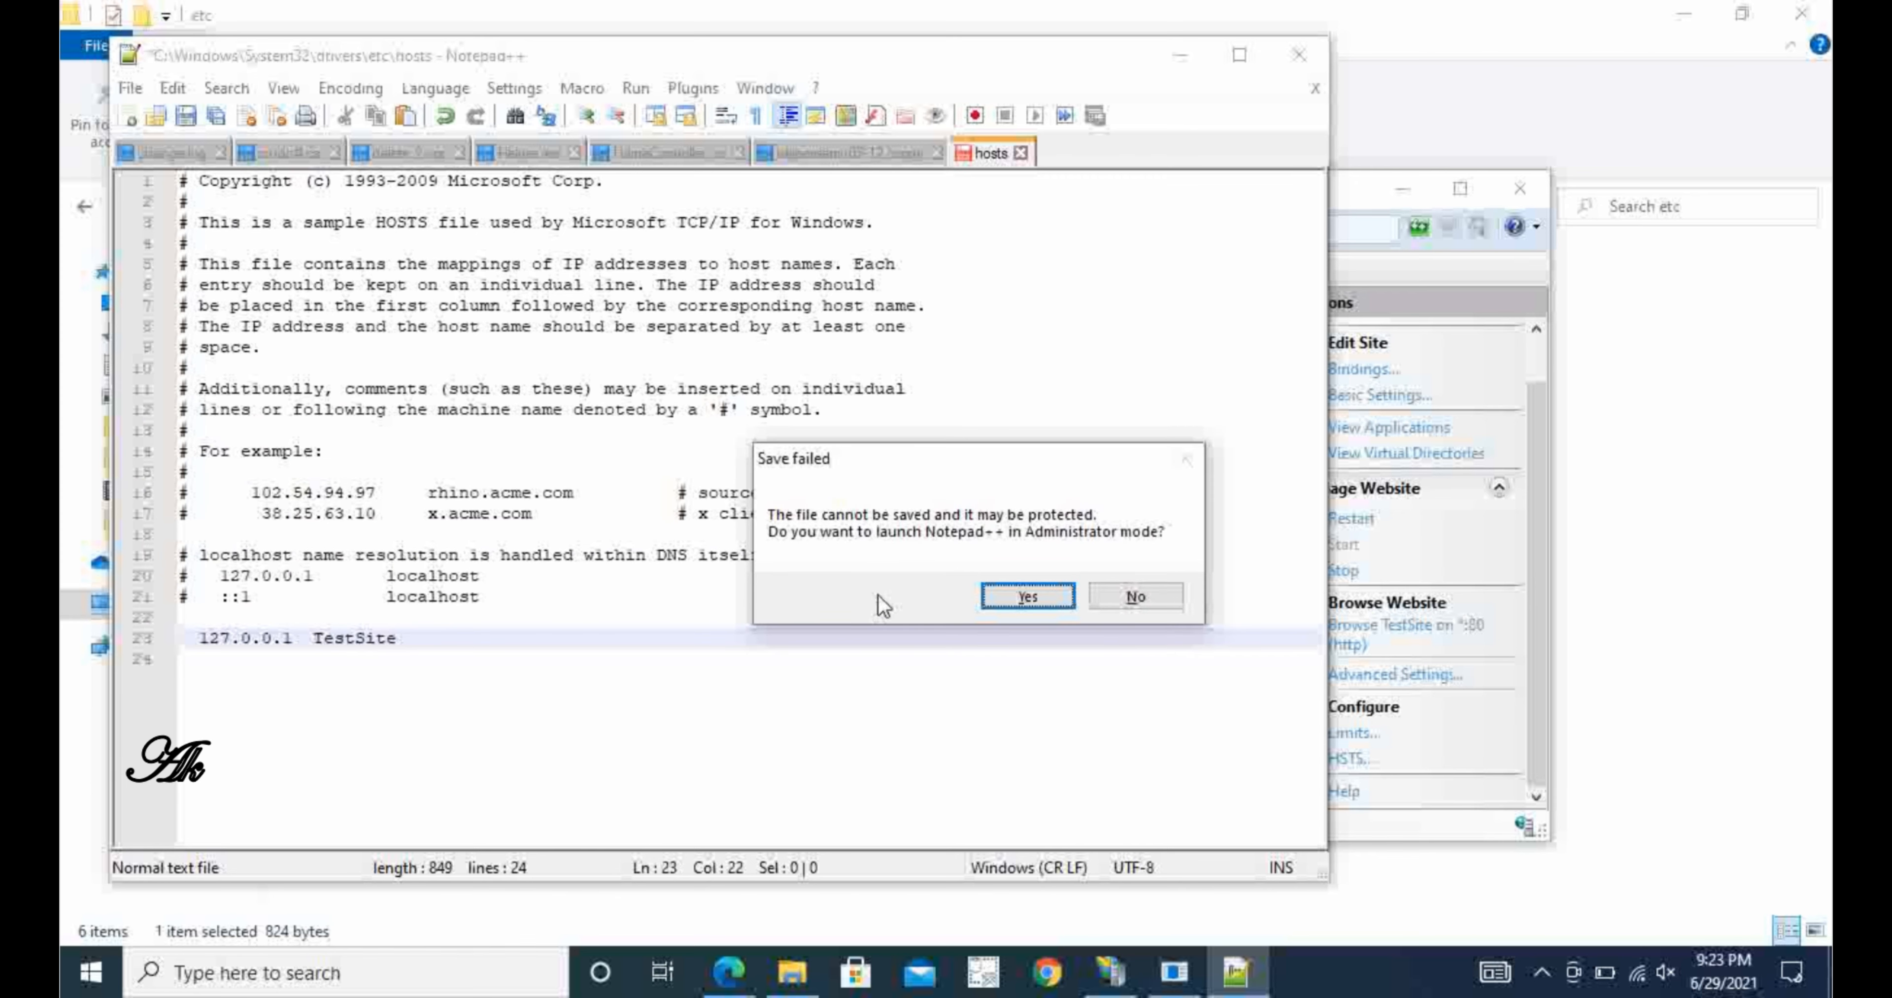
click(1027, 599)
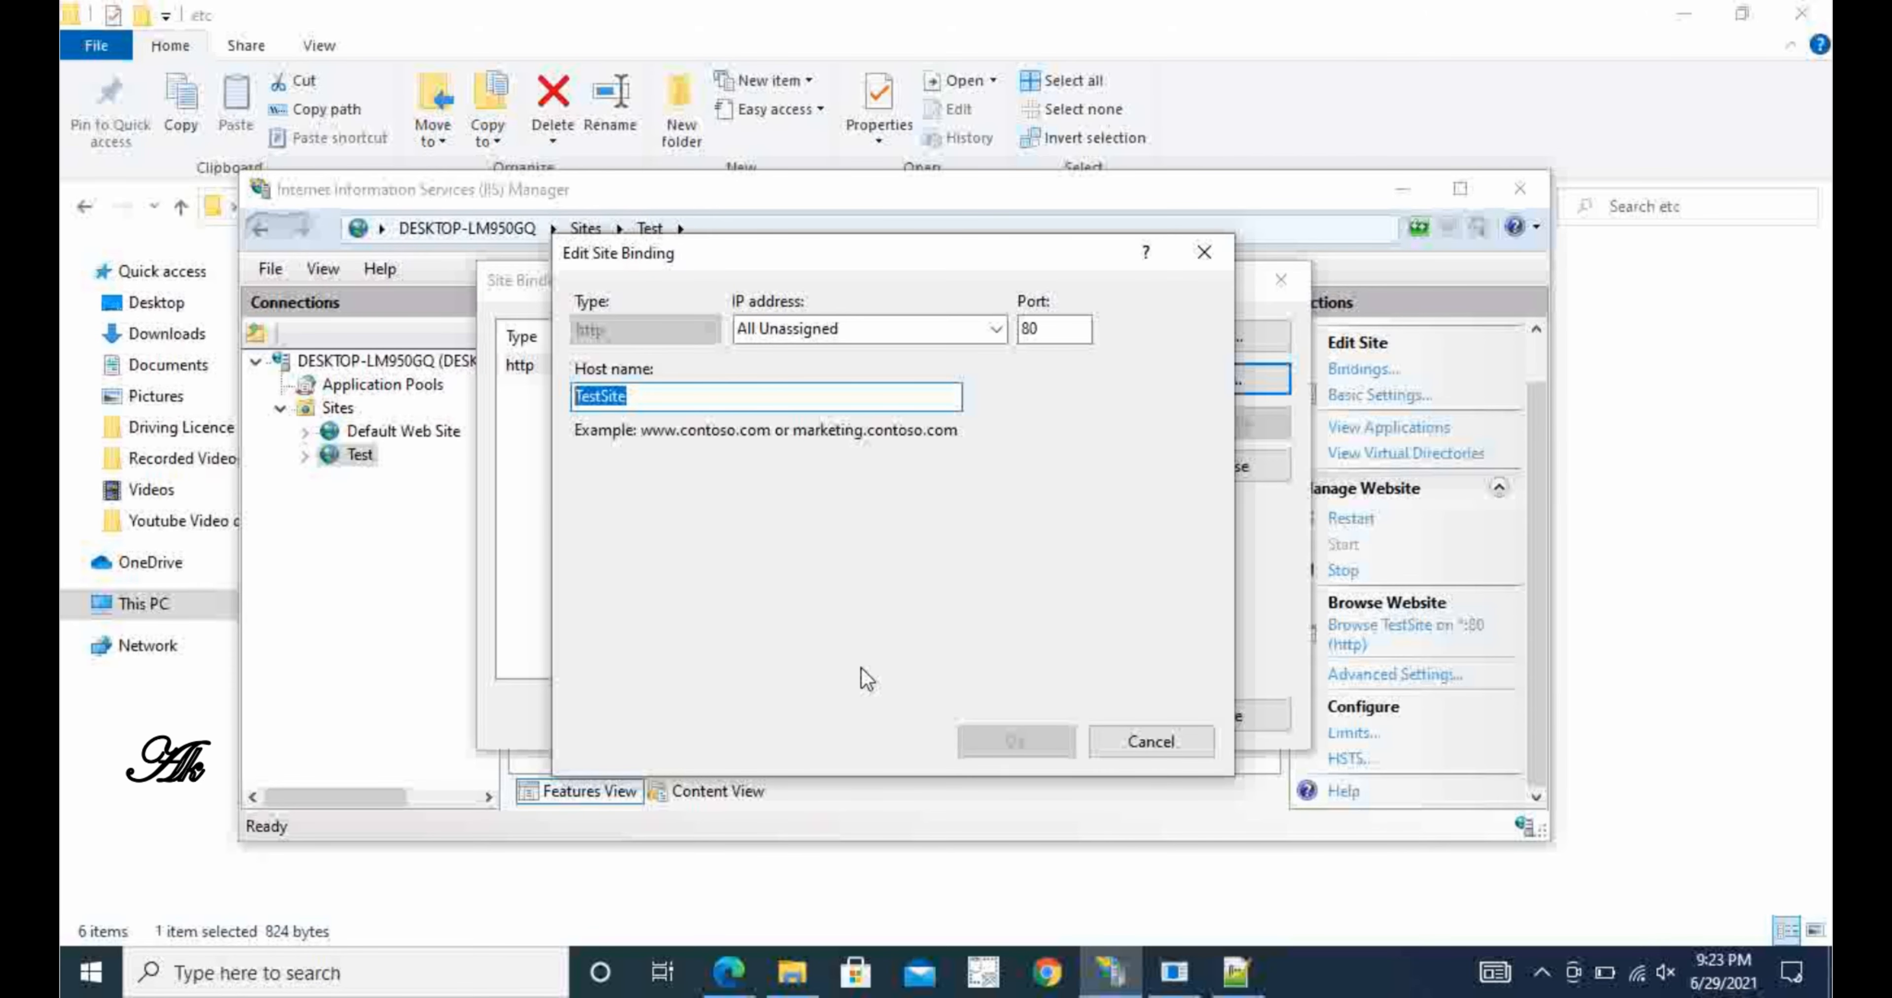
click(1237, 973)
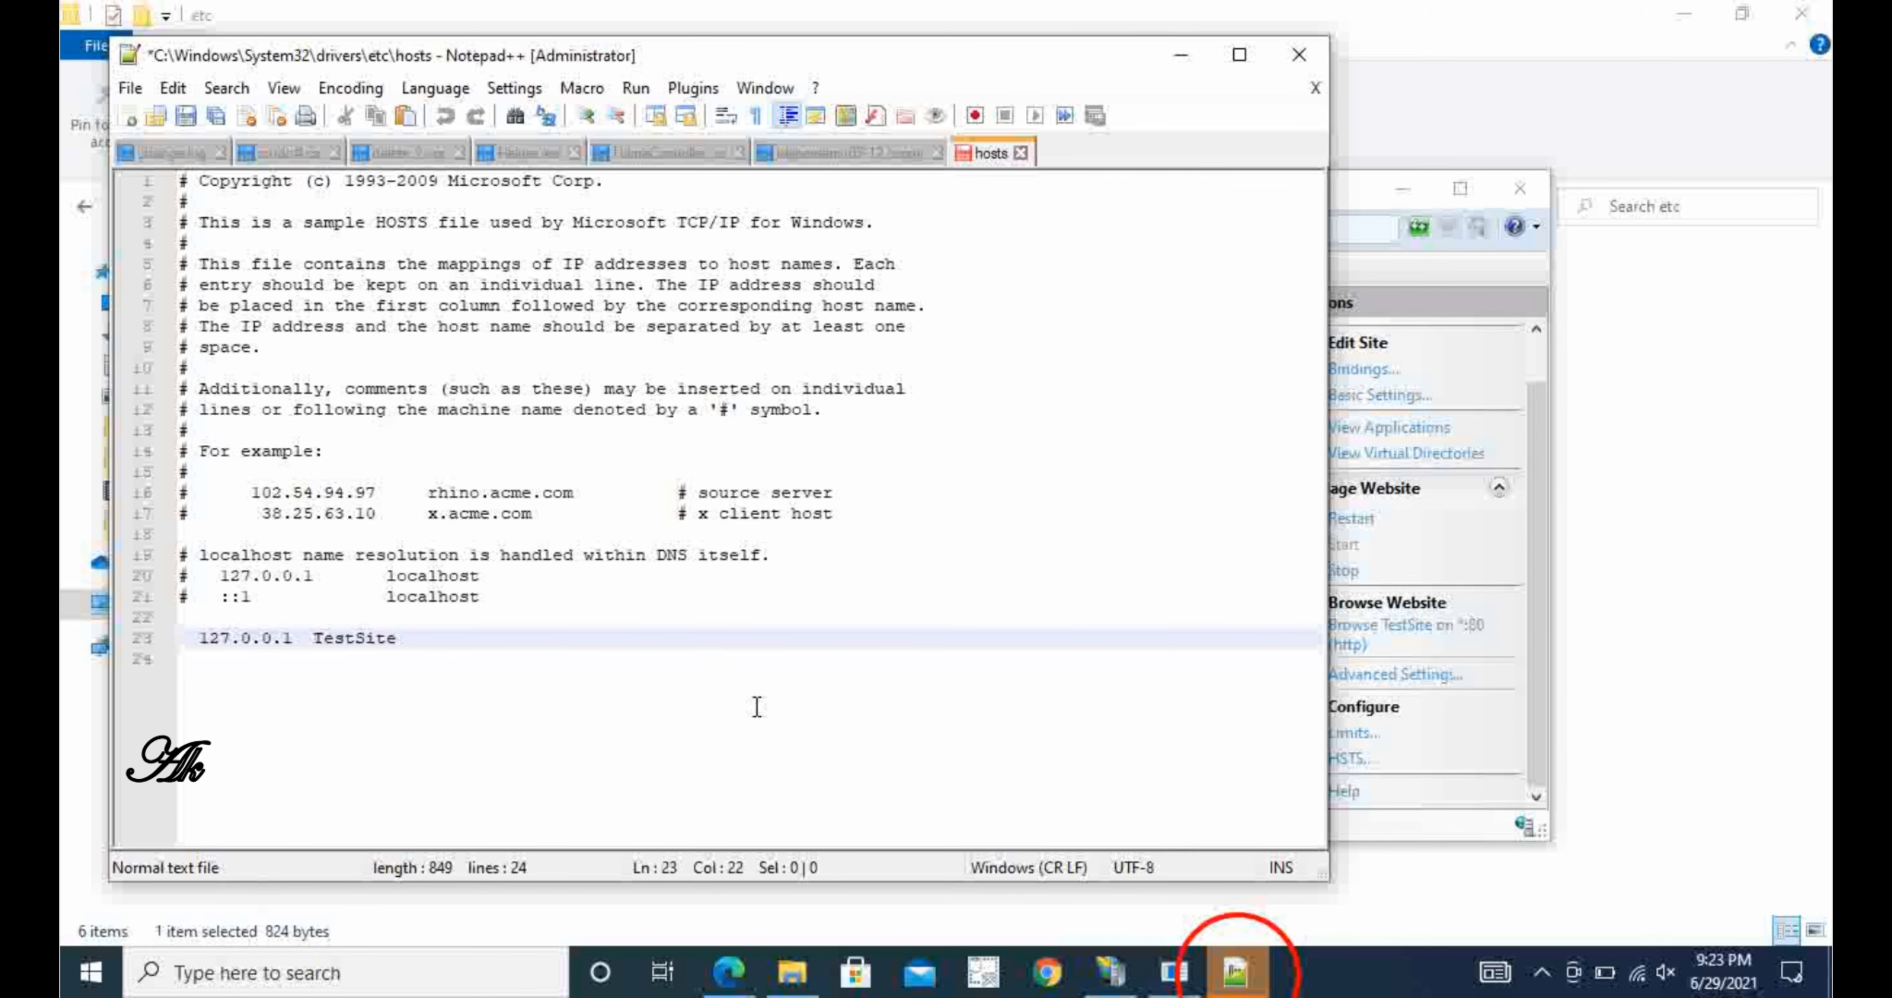
key(ctrl+s)
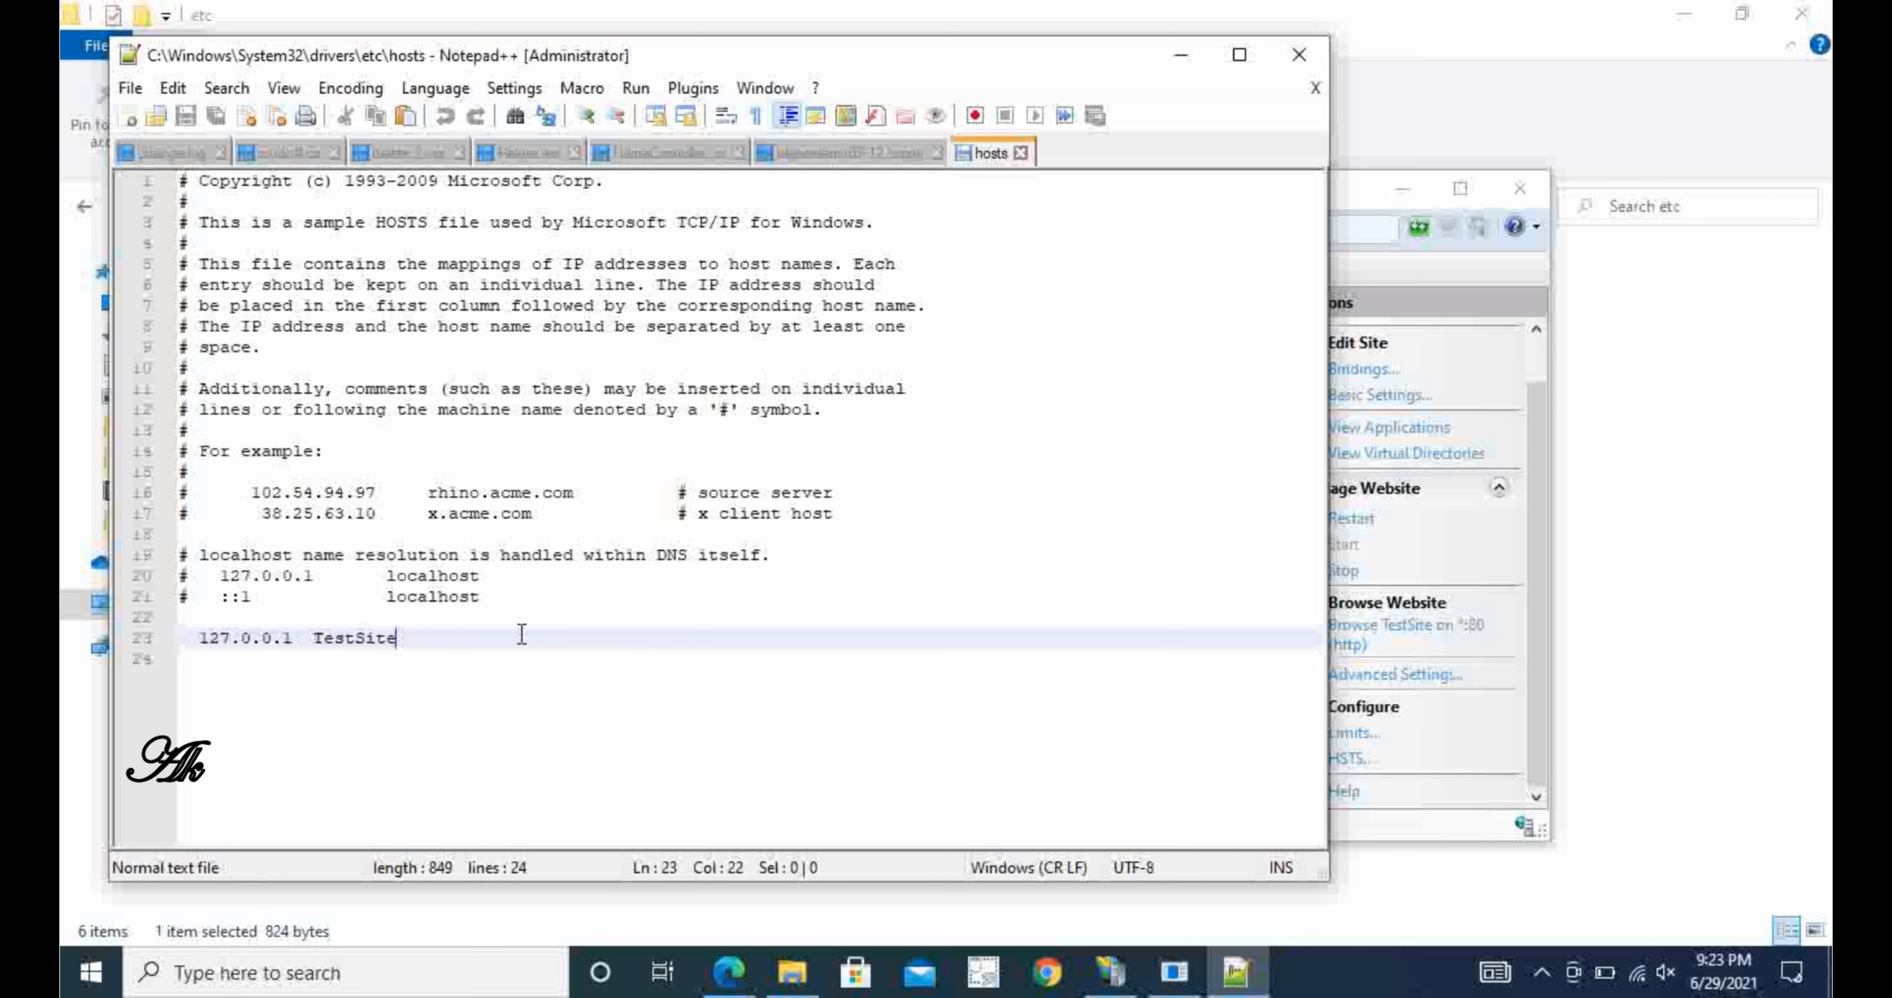
- Minimize Notepad++ and close the Edit Site Binding and Site Bindings dialogs without changing the binding
click(1176, 56)
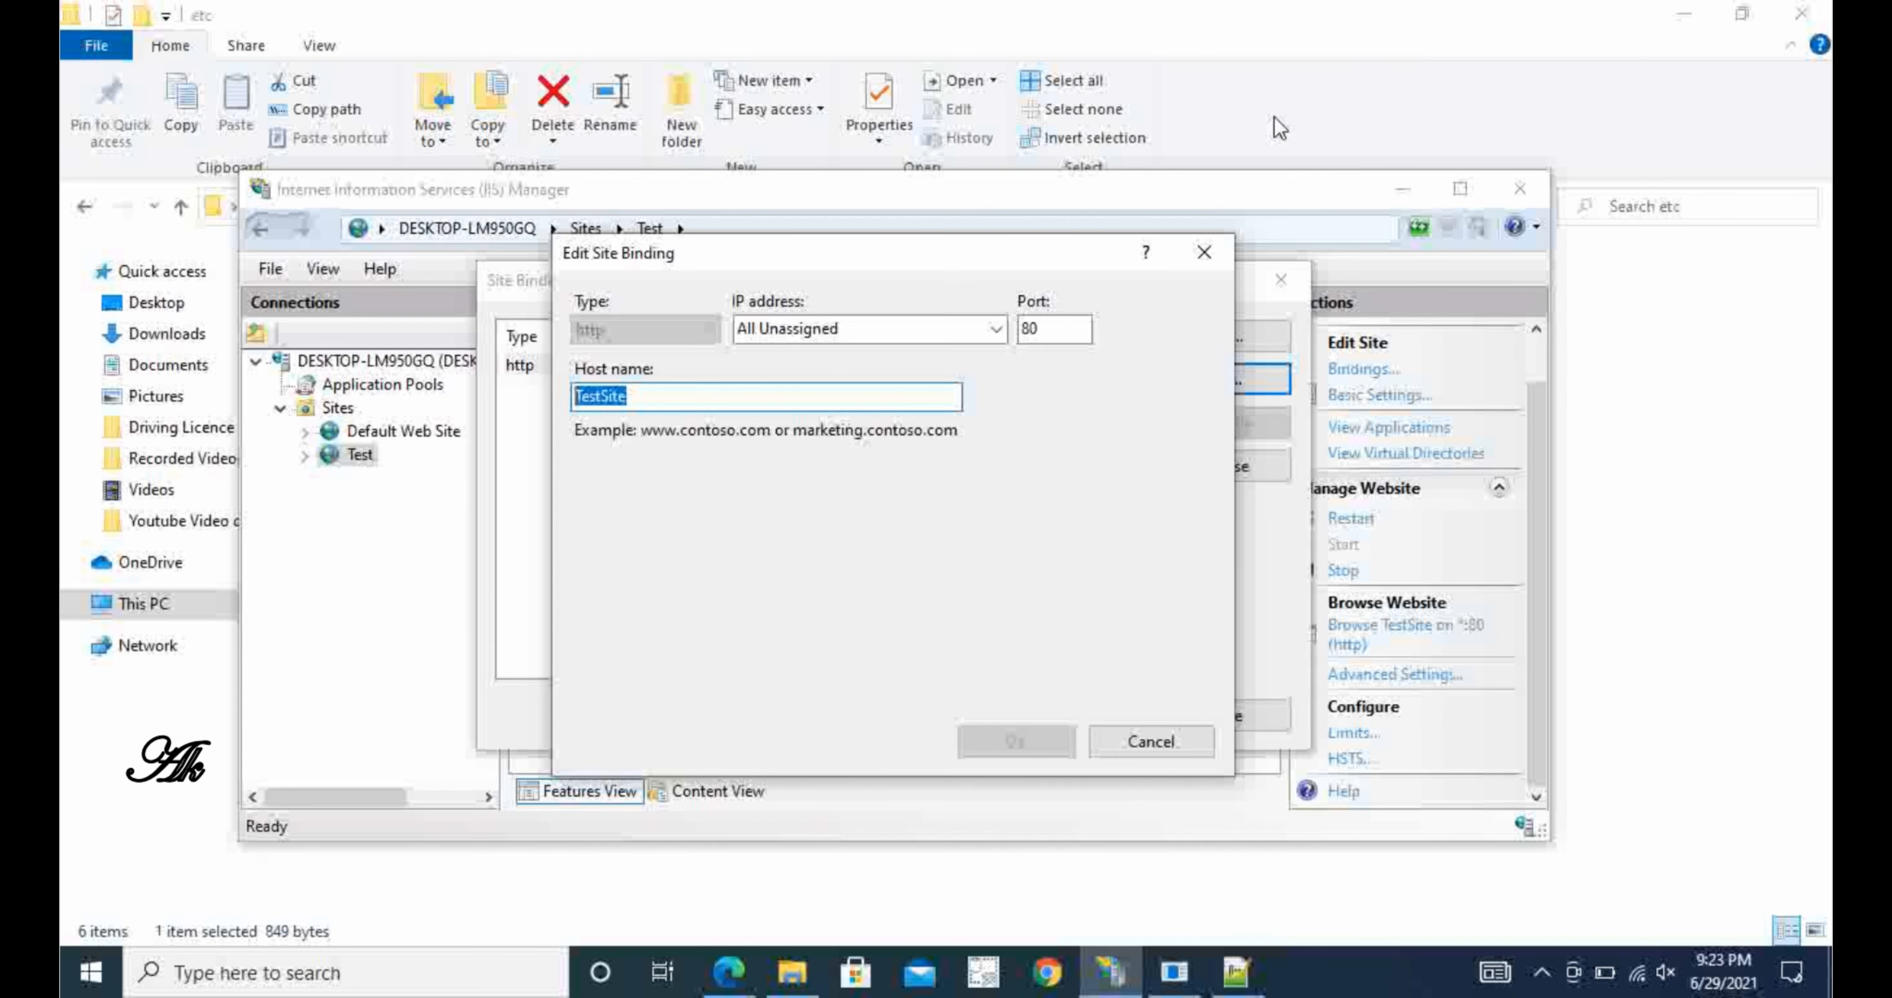
click(1202, 256)
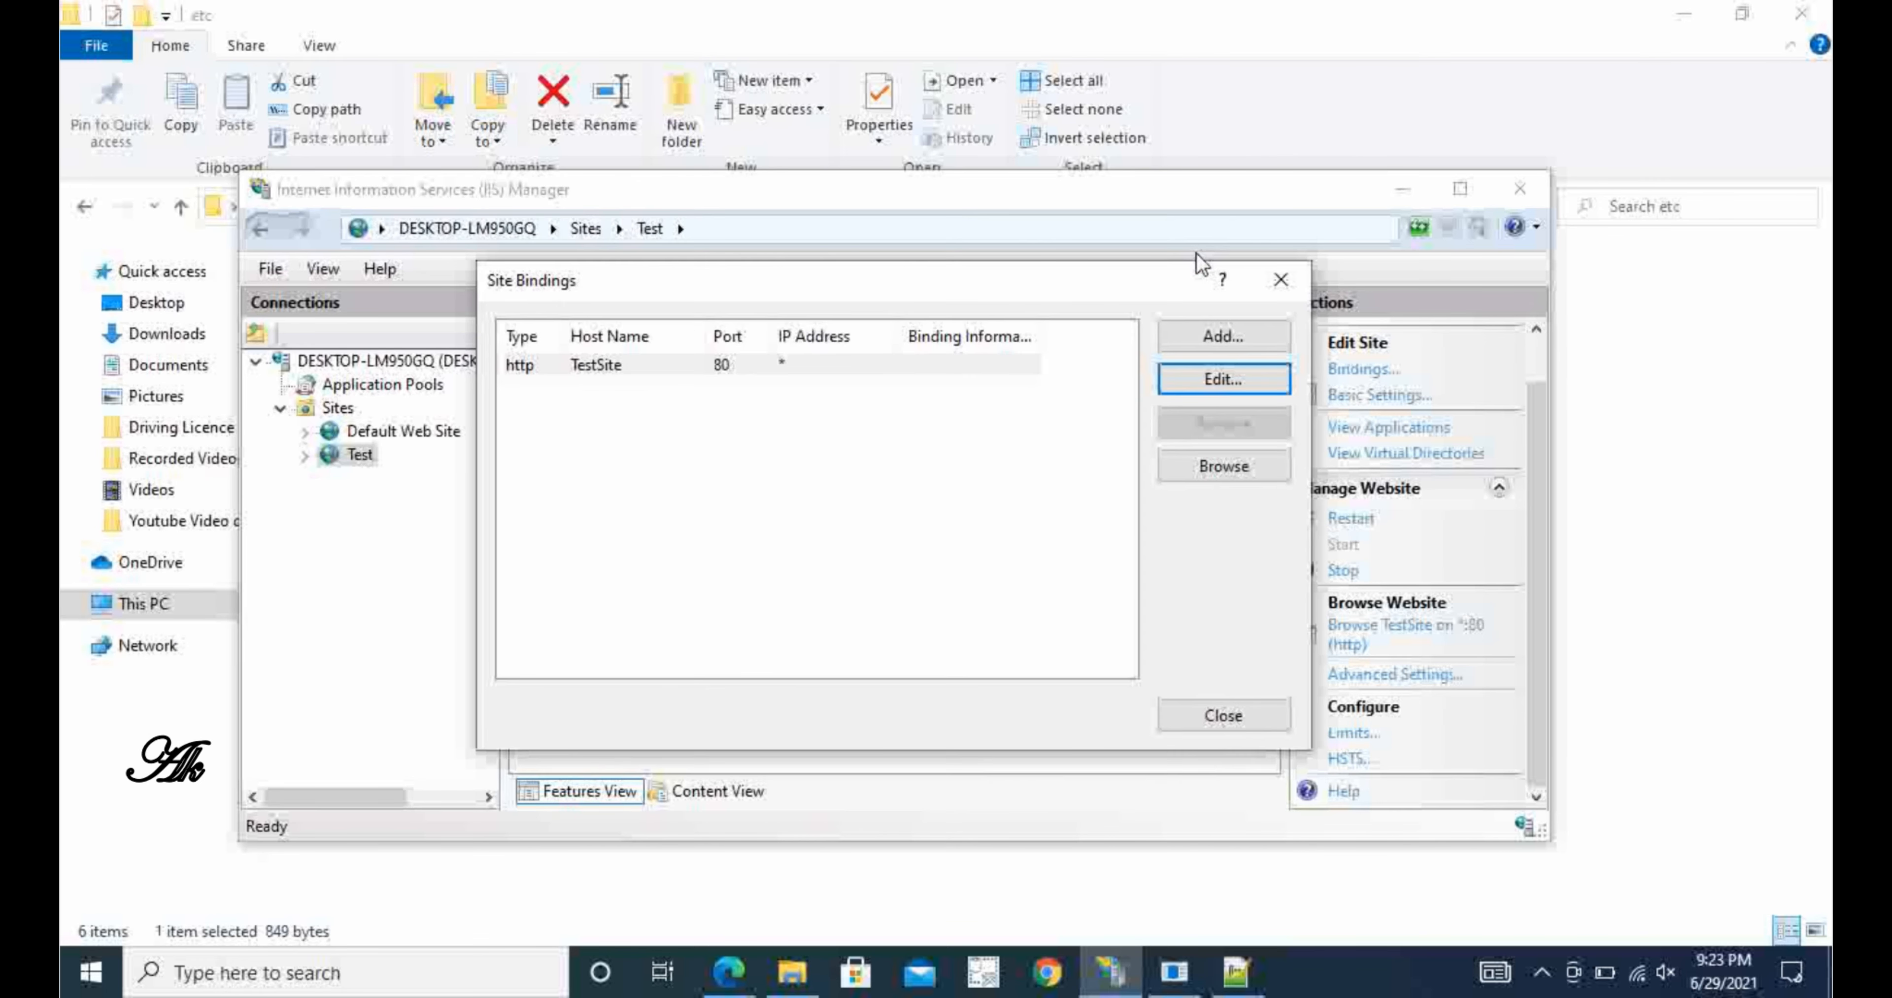
click(1279, 280)
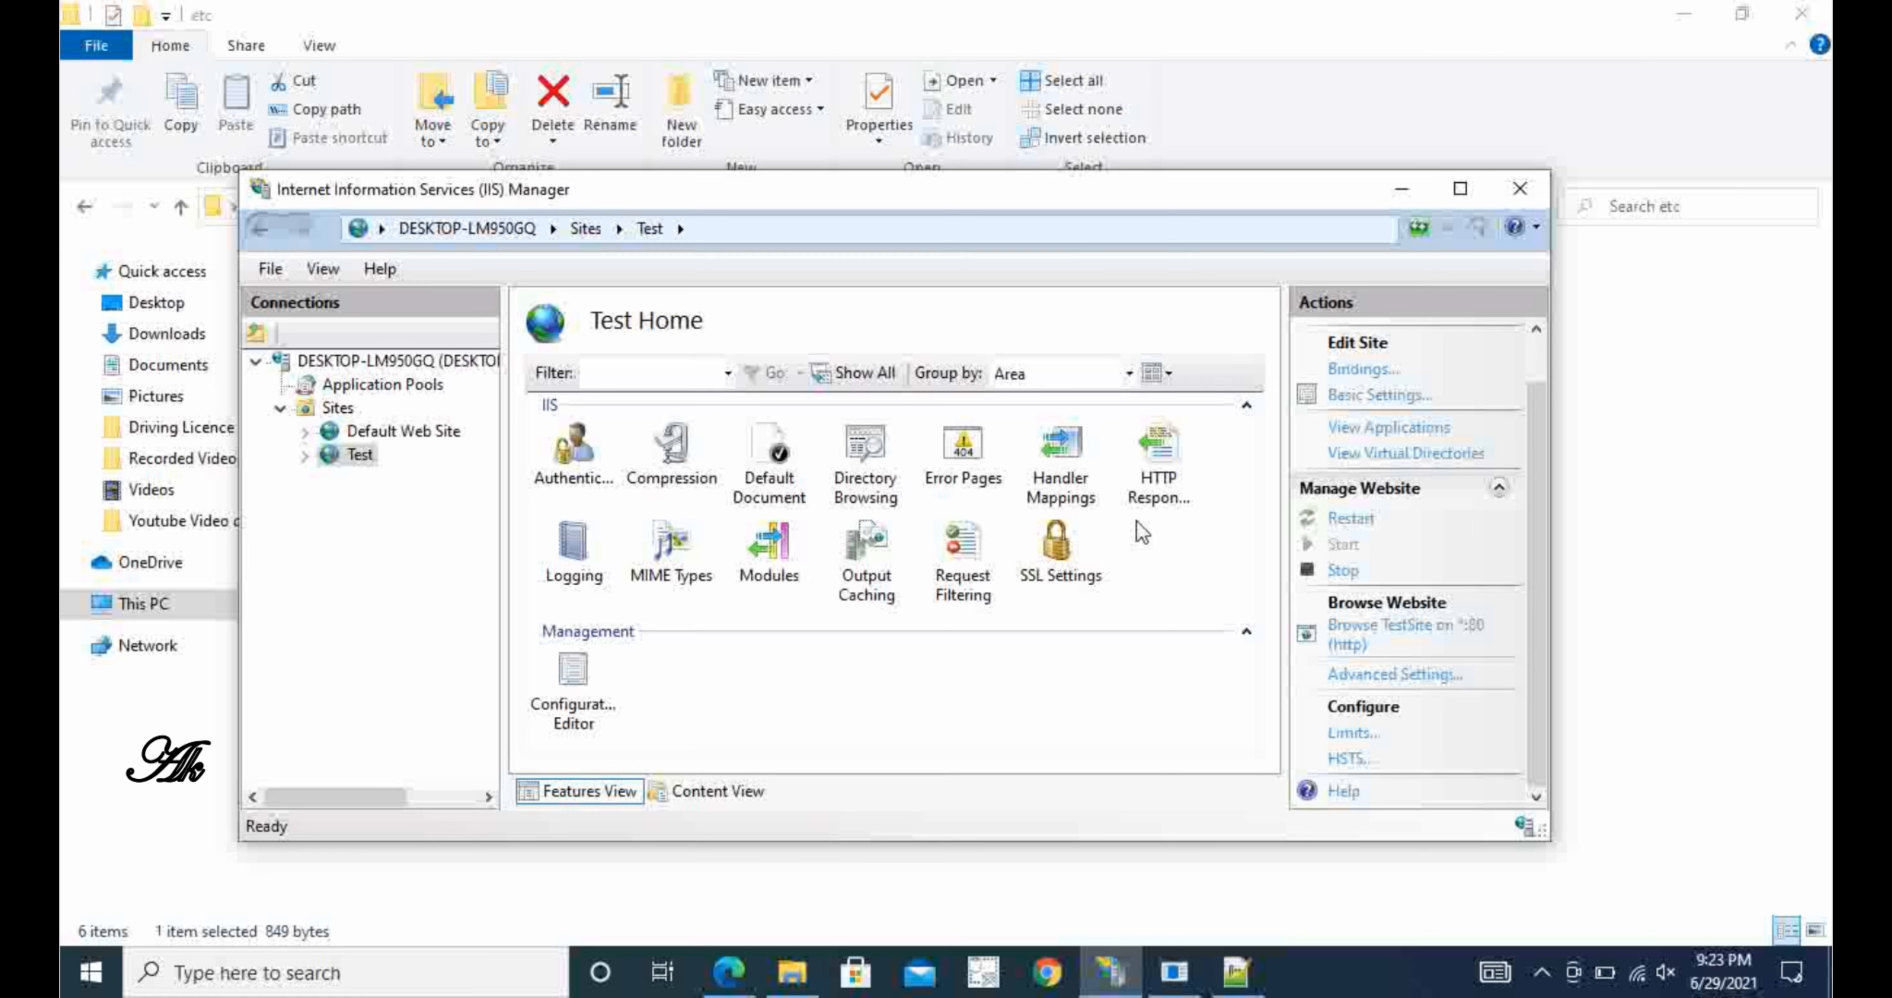
- Restart the Test website and browse it through its TestSite binding on port 80
click(338, 407)
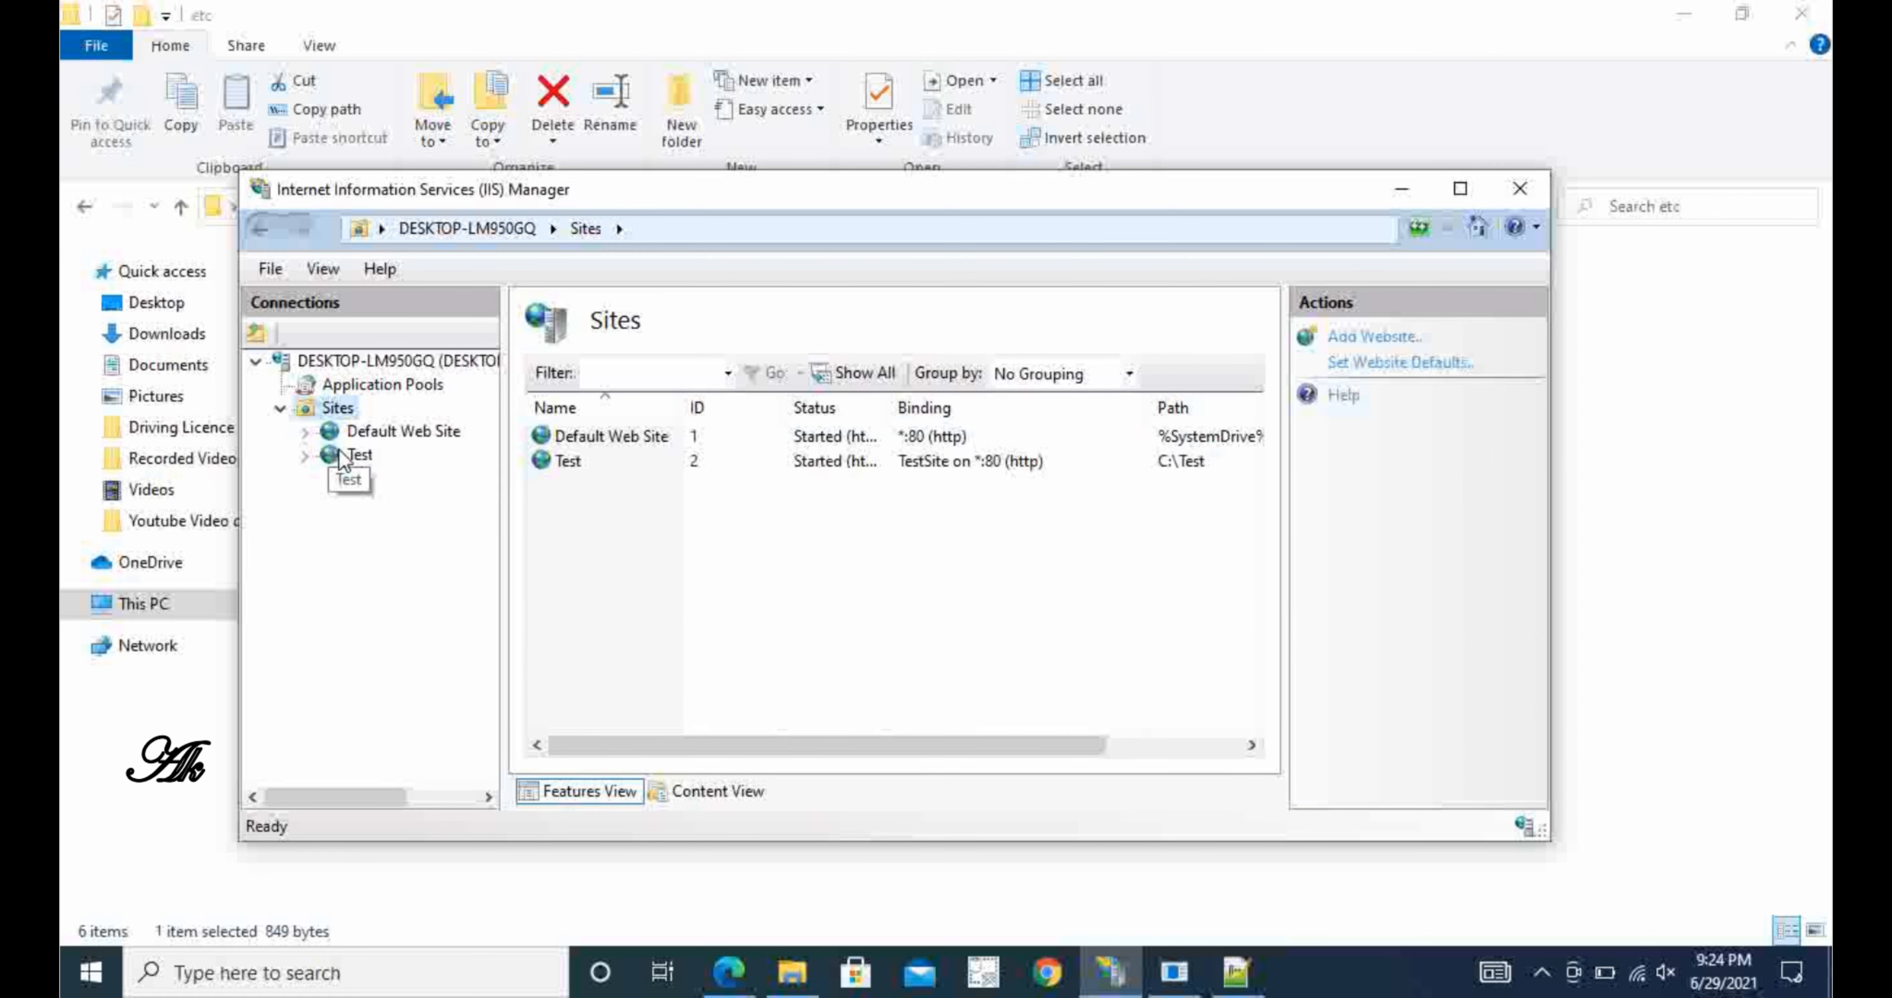
click(353, 457)
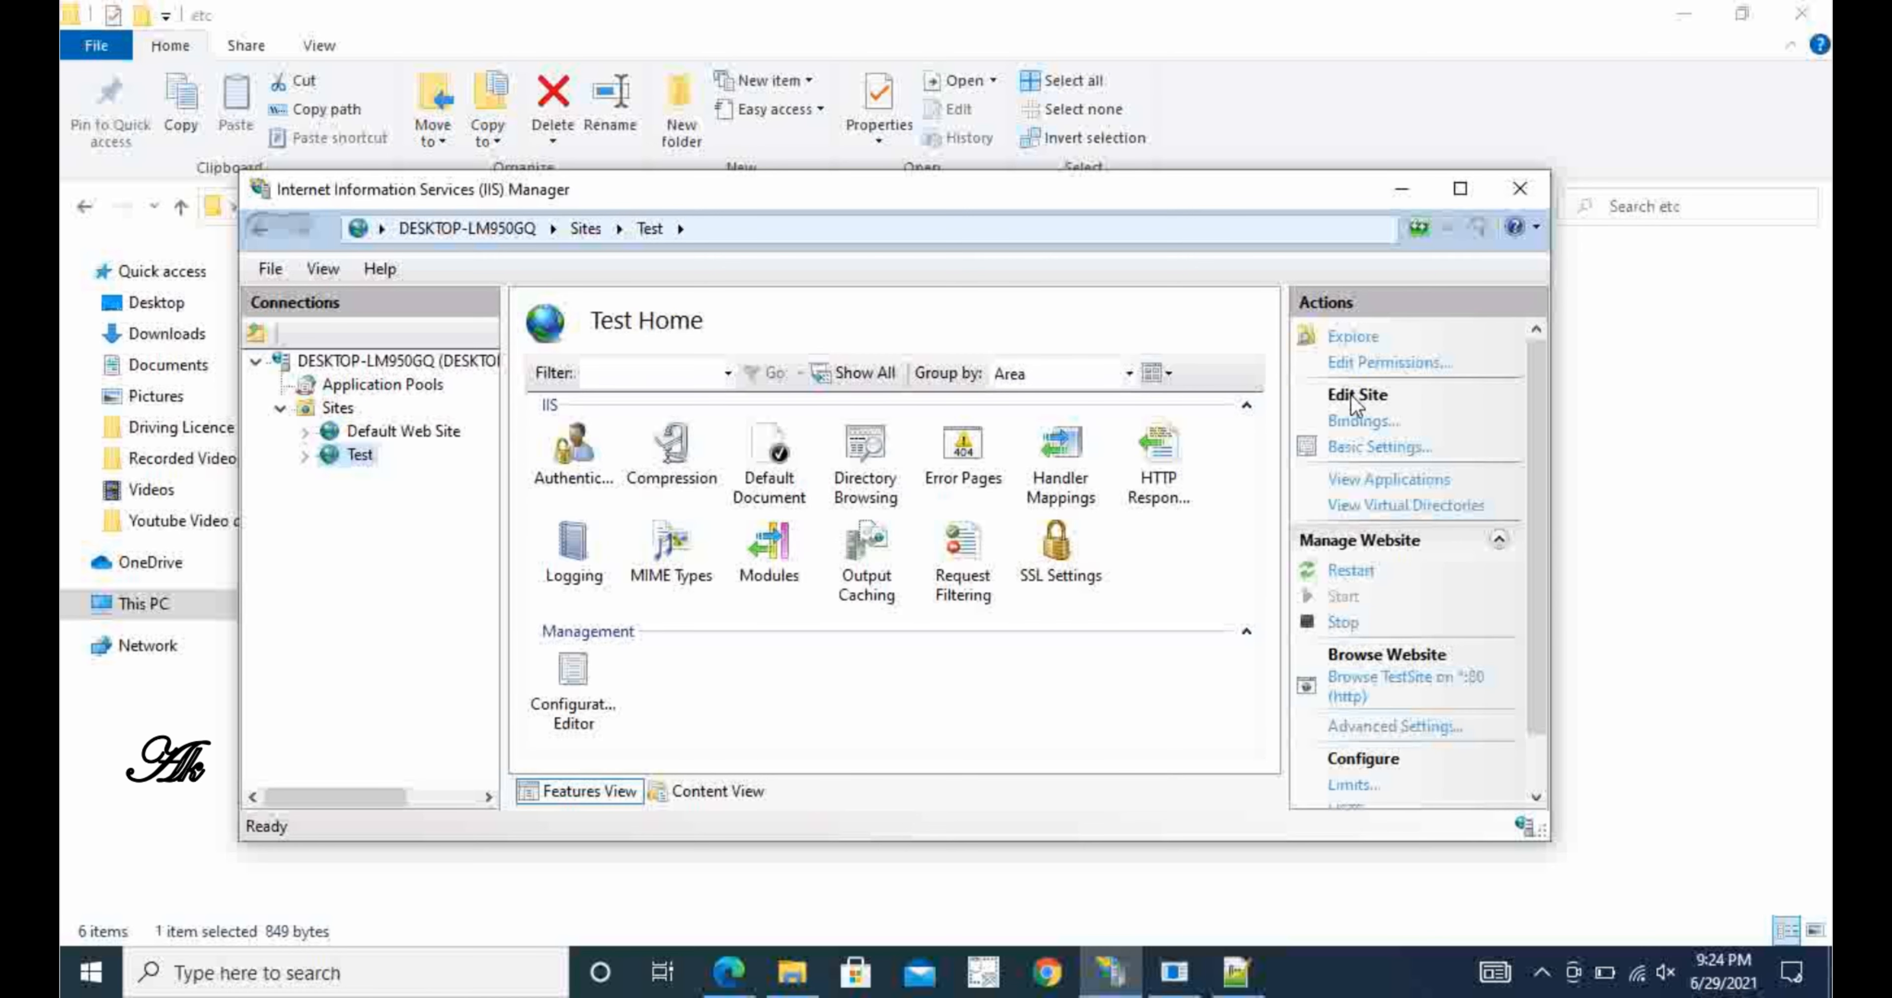
click(1357, 573)
click(1386, 682)
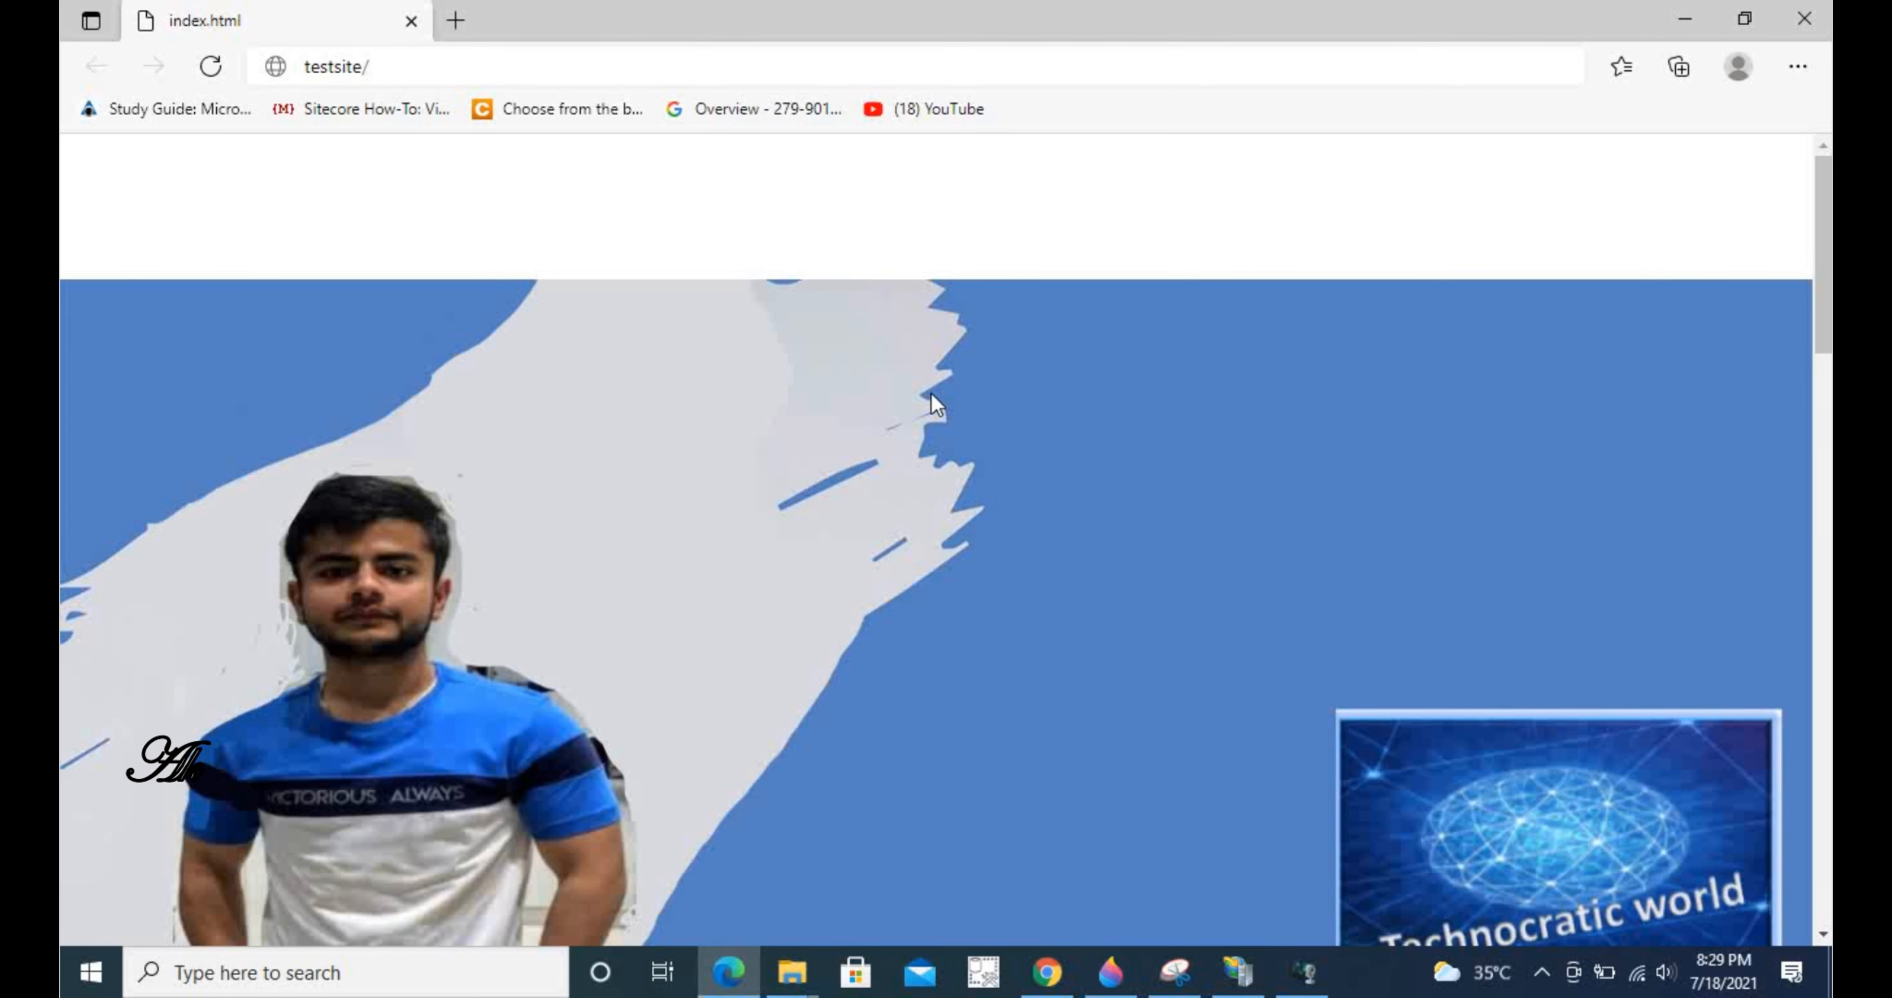
- Look through the hosted testsite home page, from the image carousel down to the Card Listing section
scroll(1006, 422, down, 2)
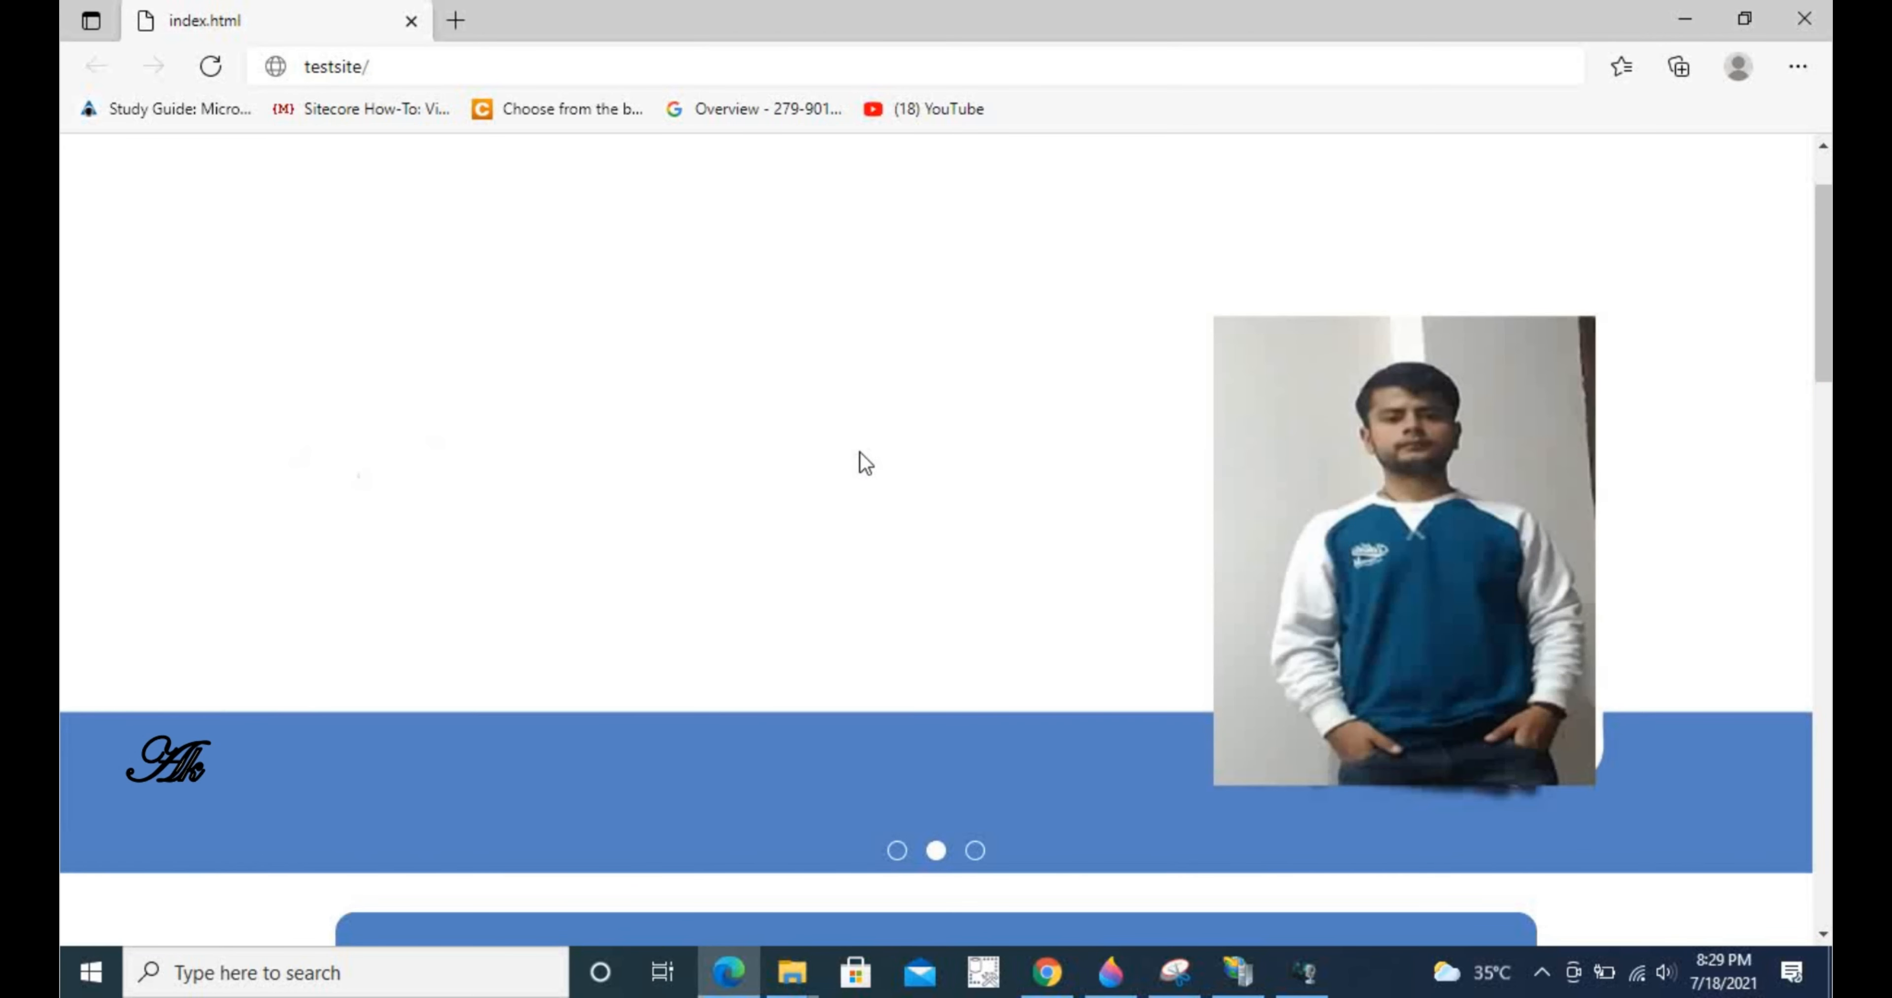
click(1106, 506)
scroll(1012, 552, down, 1)
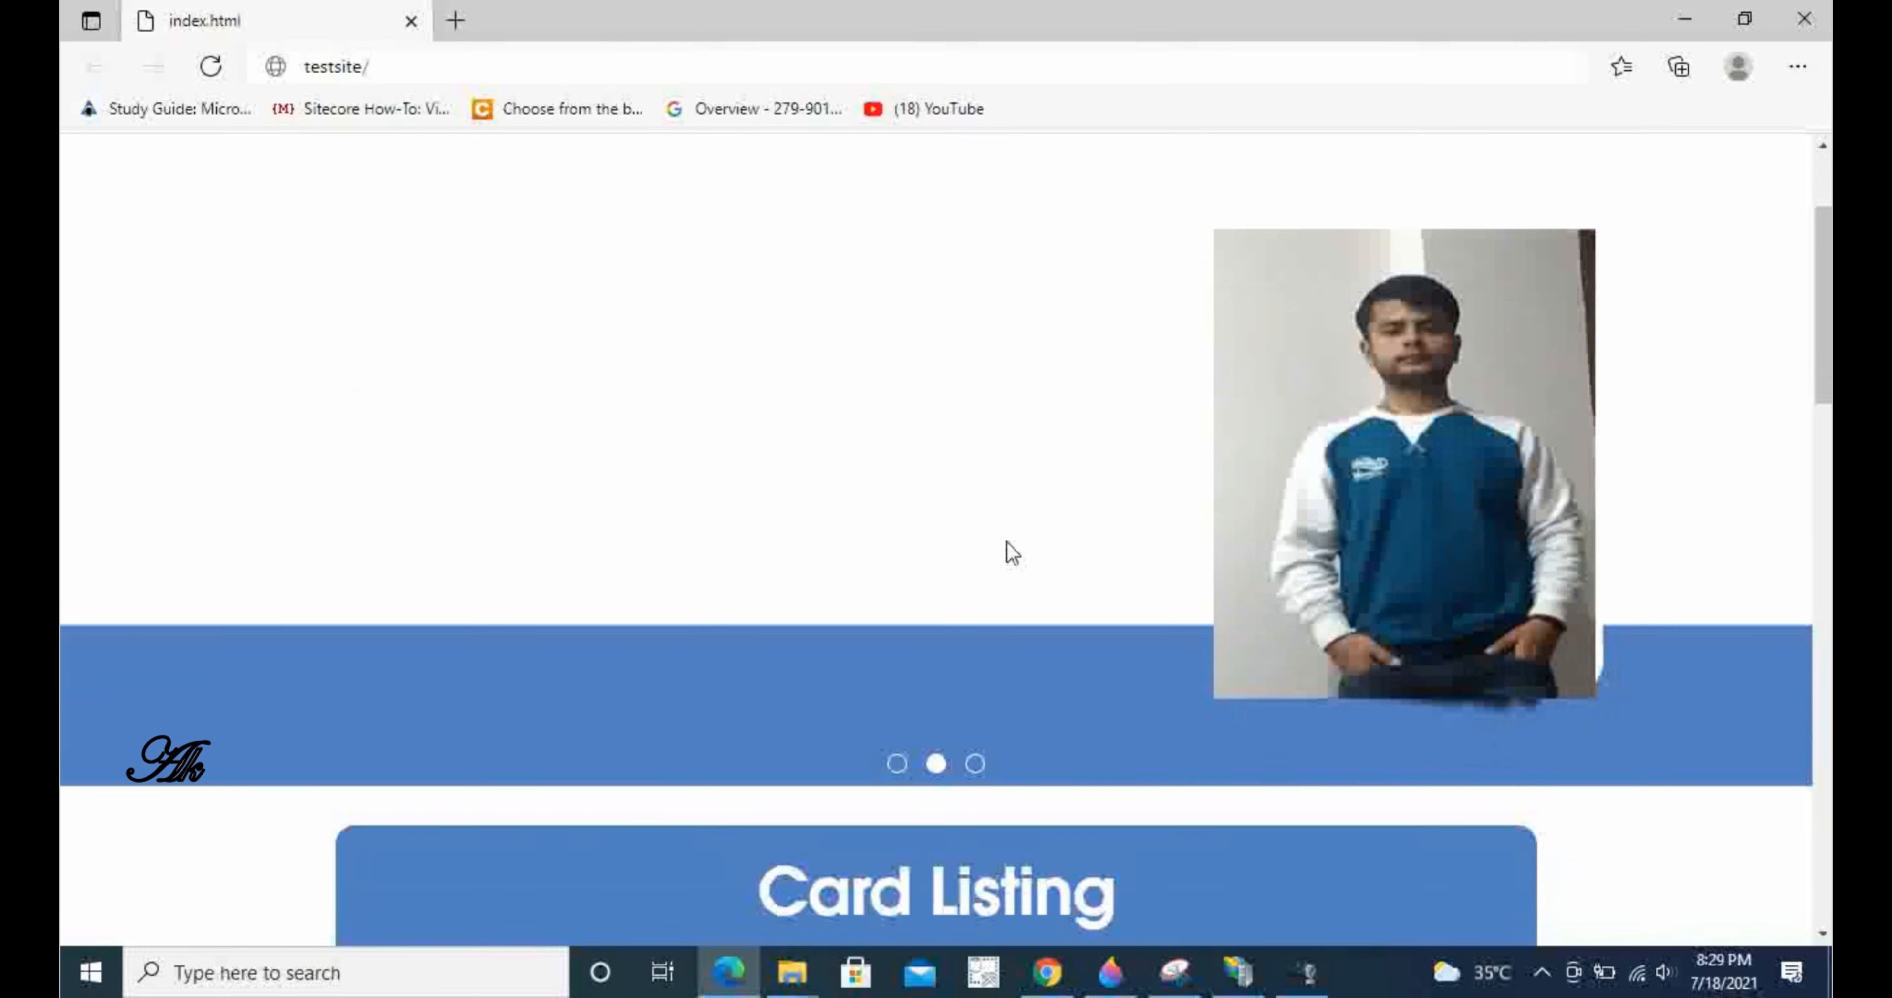